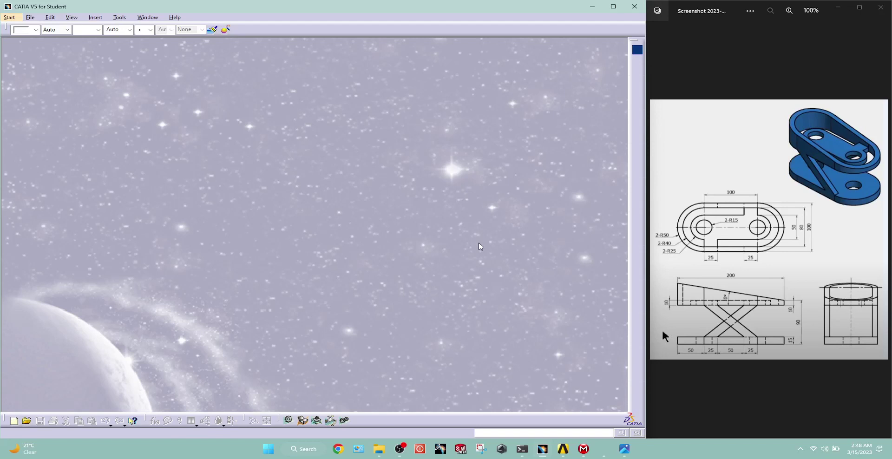
Create a new part, Part1, in the Part Design workbench
click(14, 18)
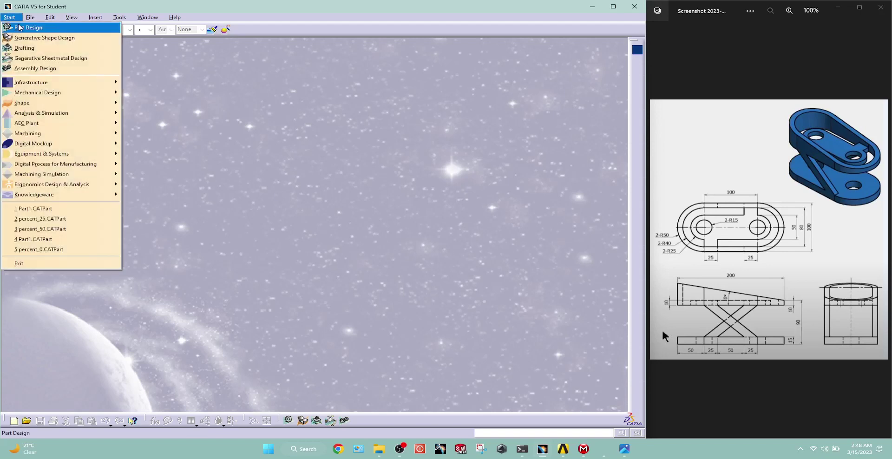
click(26, 32)
key(Return)
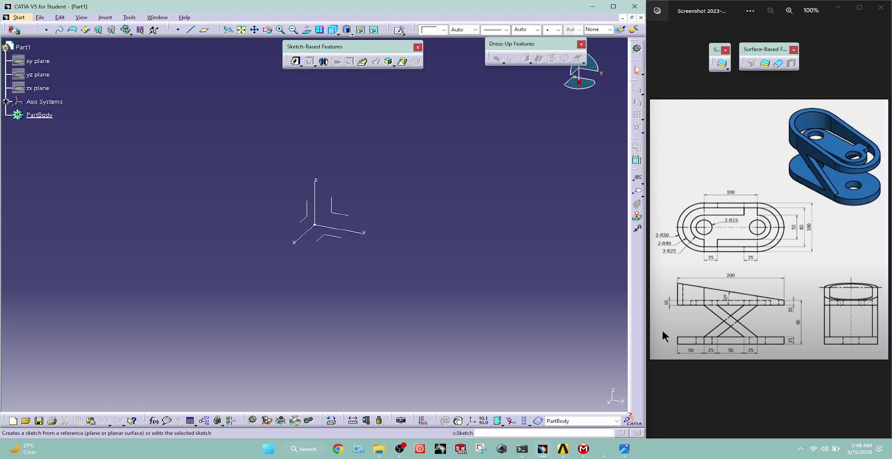
Start a positioned sketch on the absolute axis system with axes swapped and V reversed
click(401, 33)
click(412, 56)
click(329, 237)
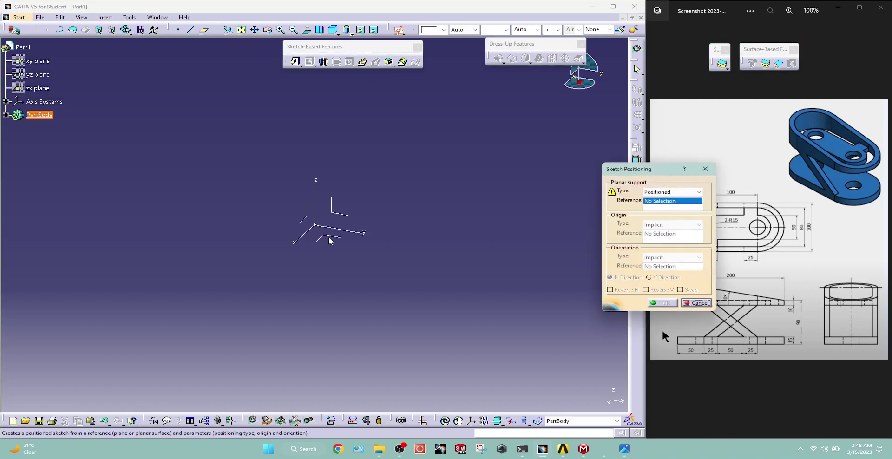
click(680, 290)
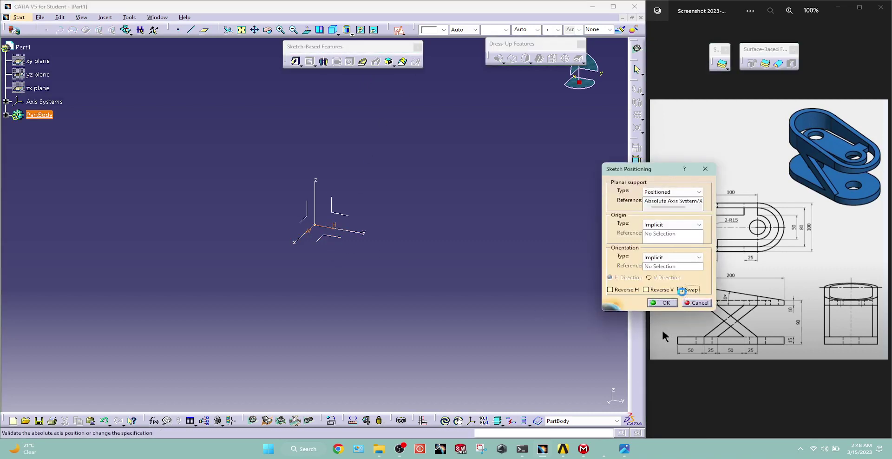
click(646, 289)
click(666, 303)
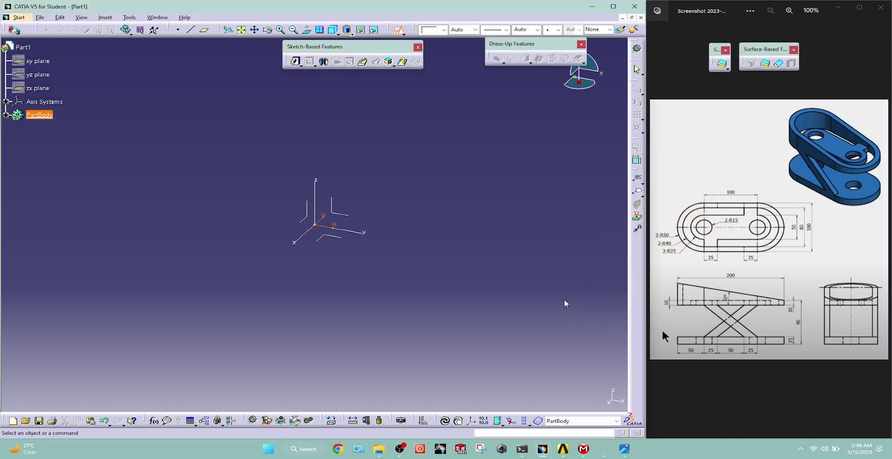
Draw an elongated slot profile across the origin and delete a stray element
click(584, 129)
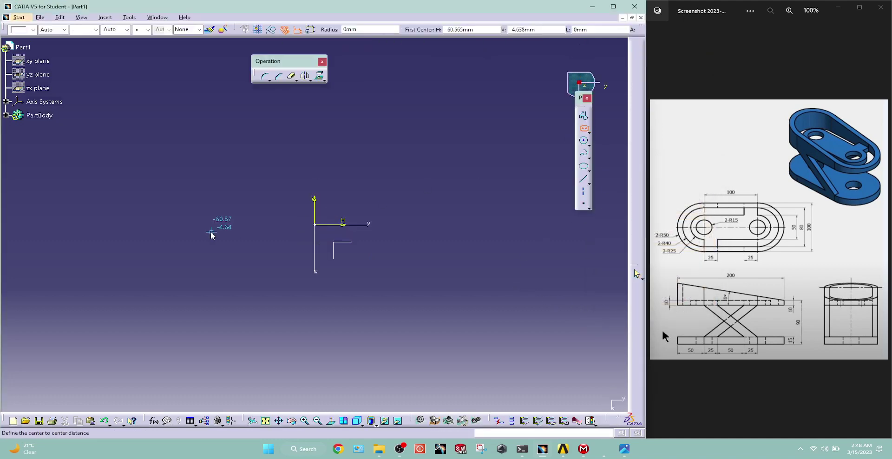
click(213, 224)
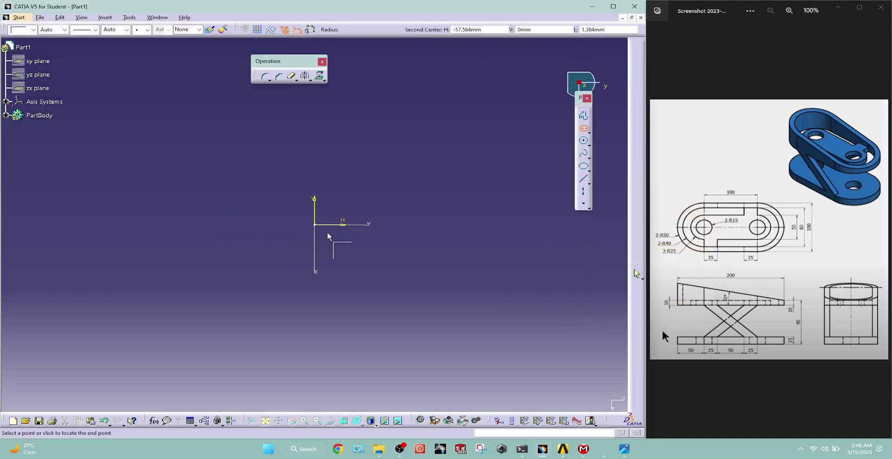
click(411, 226)
click(413, 154)
click(486, 145)
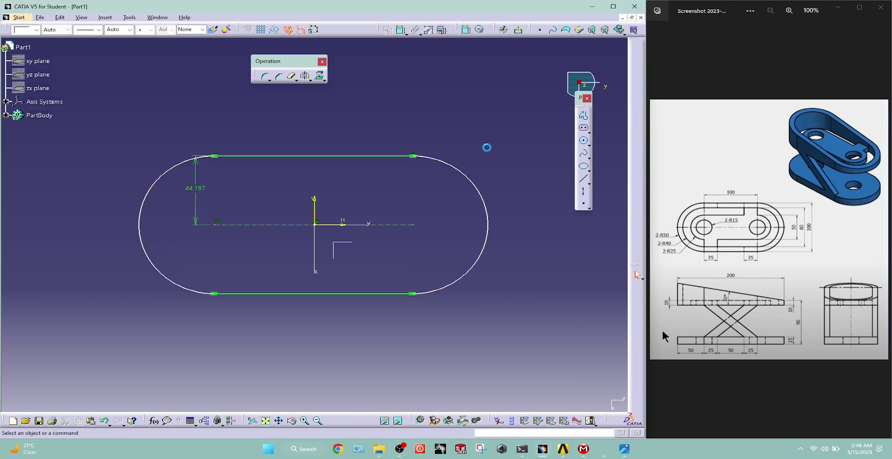
click(195, 192)
key(Delete)
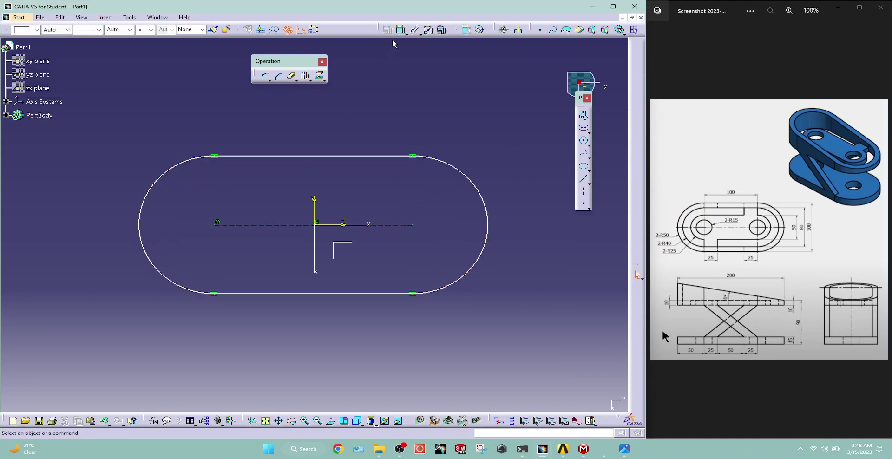
Dimension the slot's centre line and end radius, and make the end arcs symmetric about the V axis
click(388, 225)
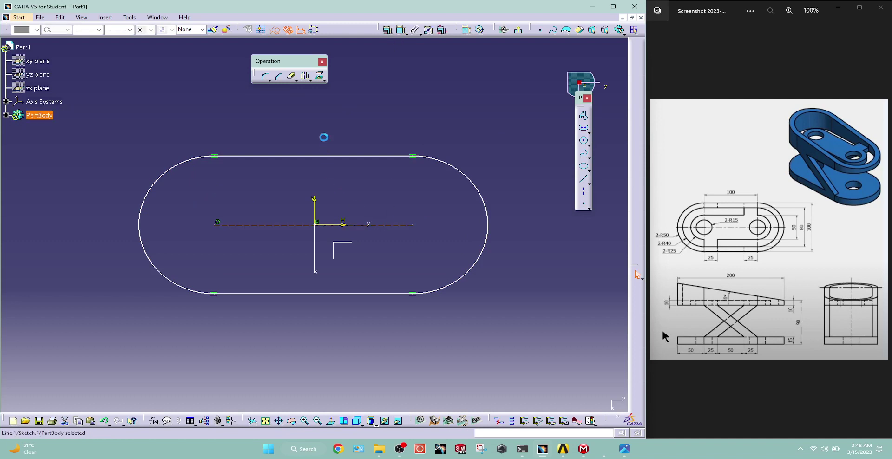
click(402, 29)
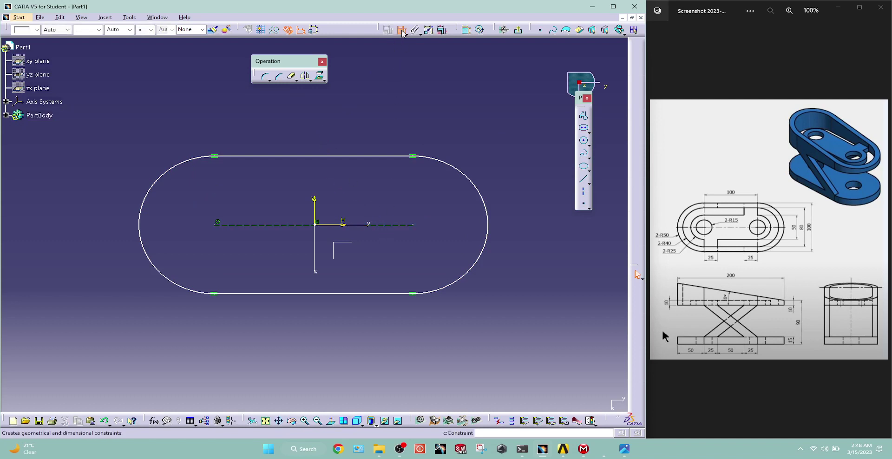
click(388, 224)
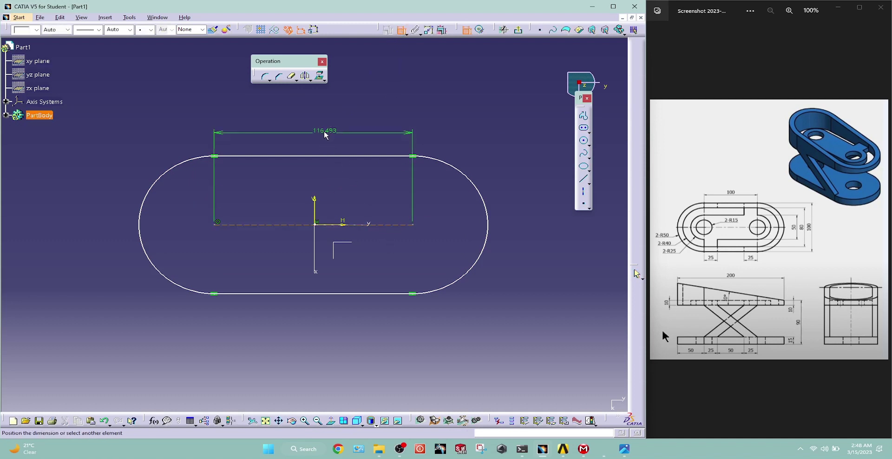
click(324, 134)
click(456, 170)
click(497, 153)
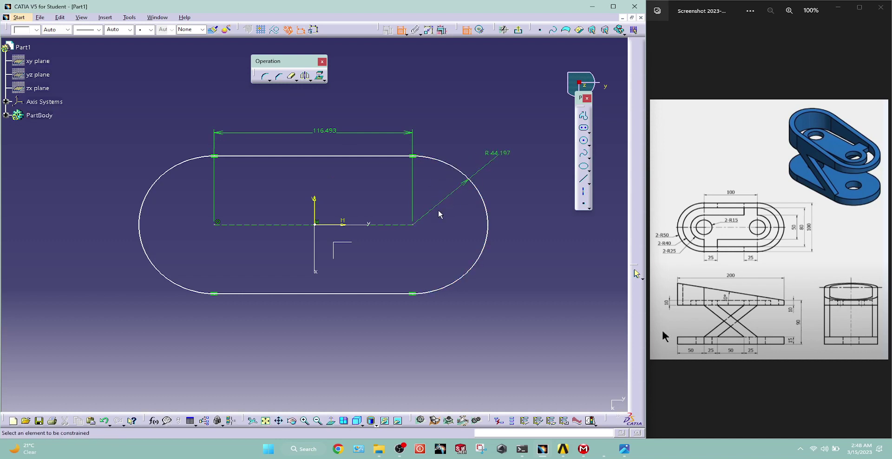
click(486, 201)
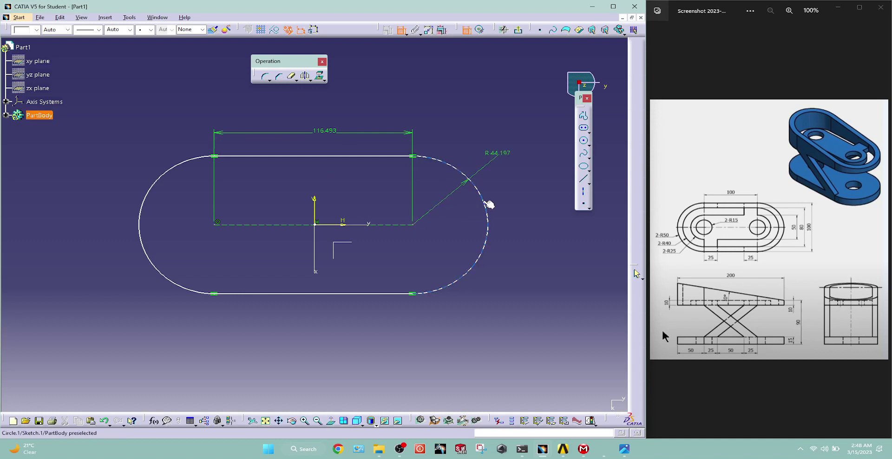
click(165, 175)
right_click(160, 110)
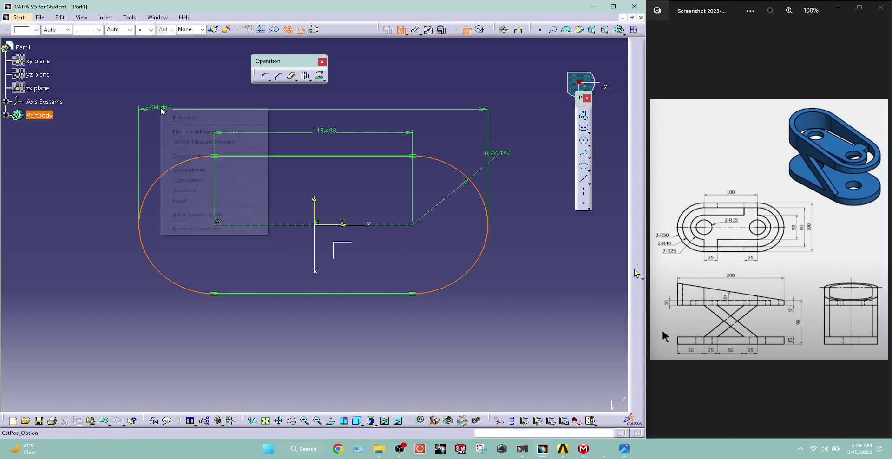
click(218, 213)
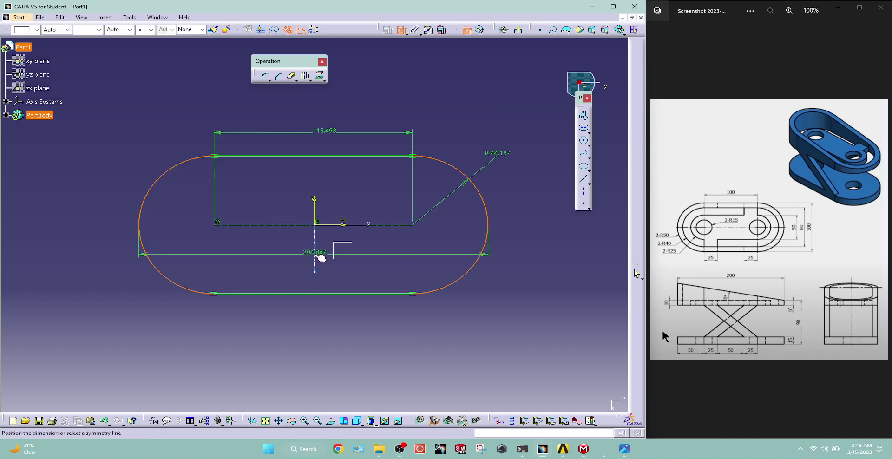
click(315, 254)
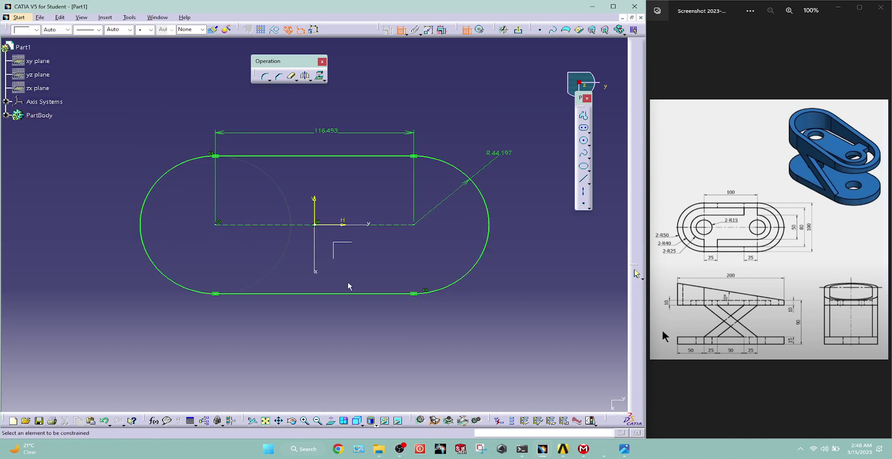
Set the centre distance to 100 mm and the end arc radius to 50 mm
double_click(326, 131)
text(100mm)
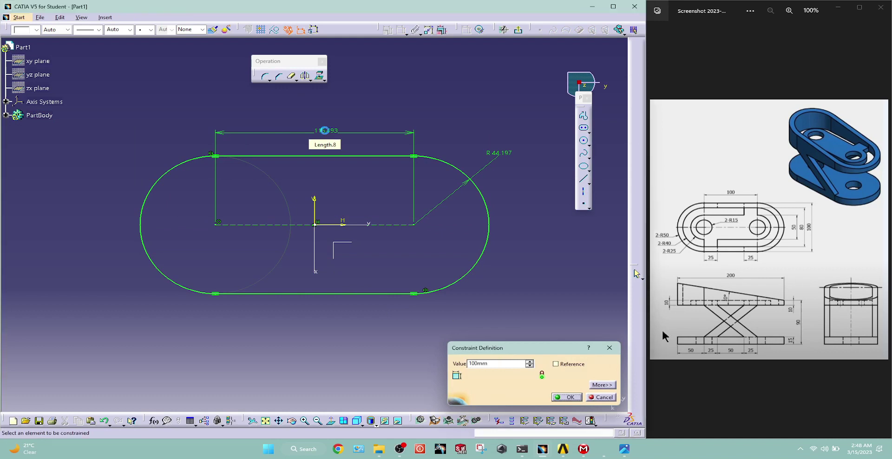
key(Return)
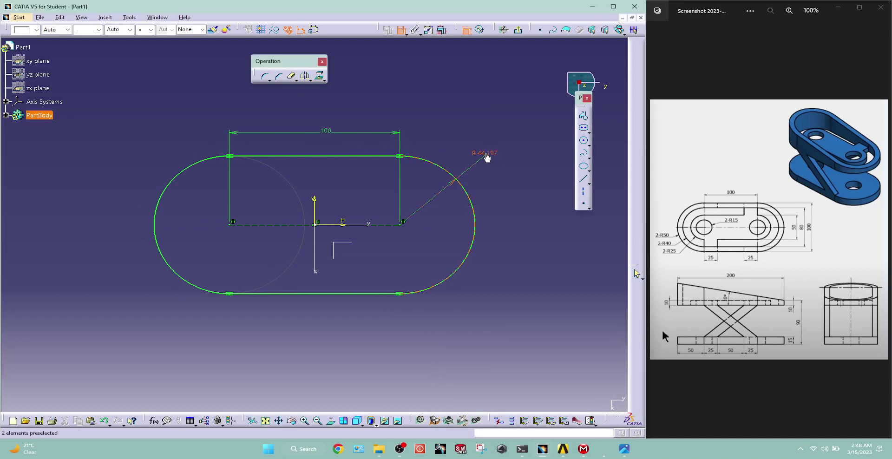
double_click(484, 153)
text(50)
key(Return)
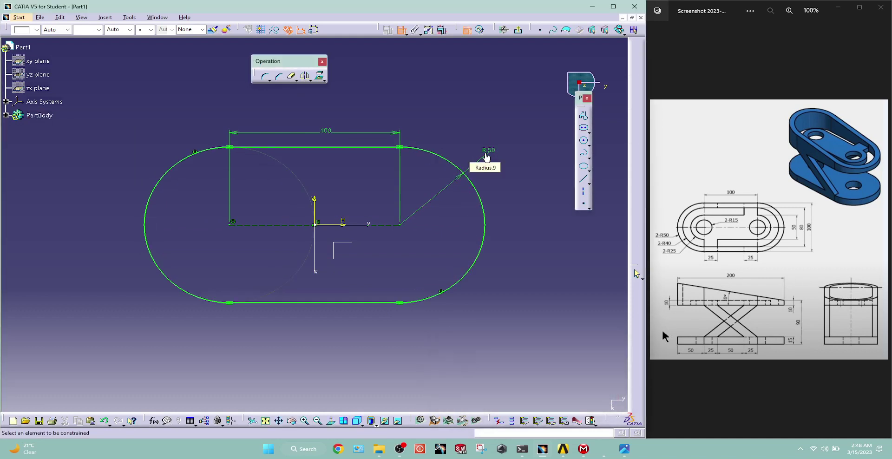
Draw a circle at the slot's right centre and dimension it to R15
click(584, 140)
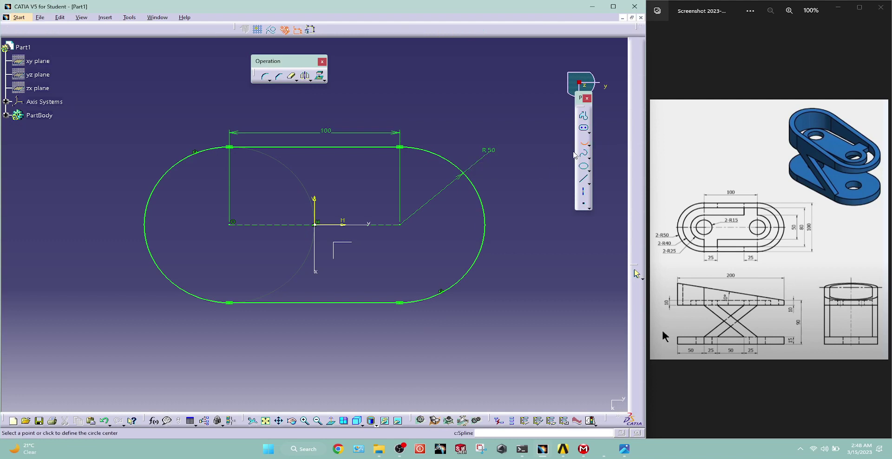
click(399, 225)
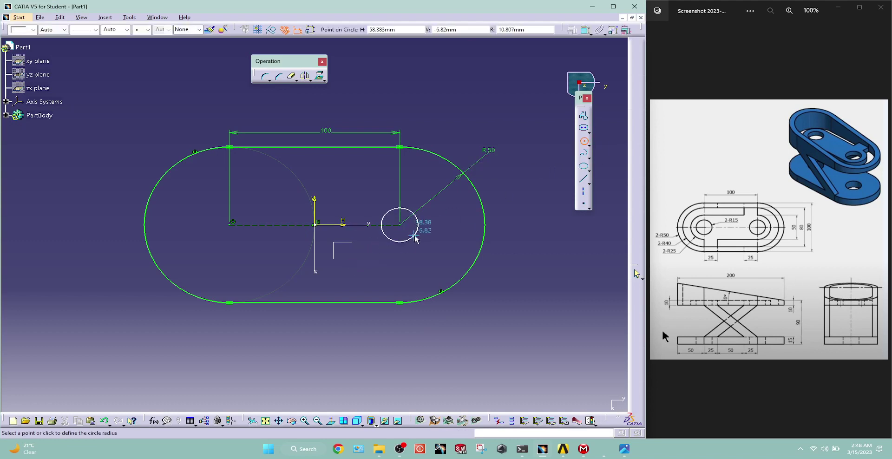
click(412, 232)
click(400, 30)
click(416, 219)
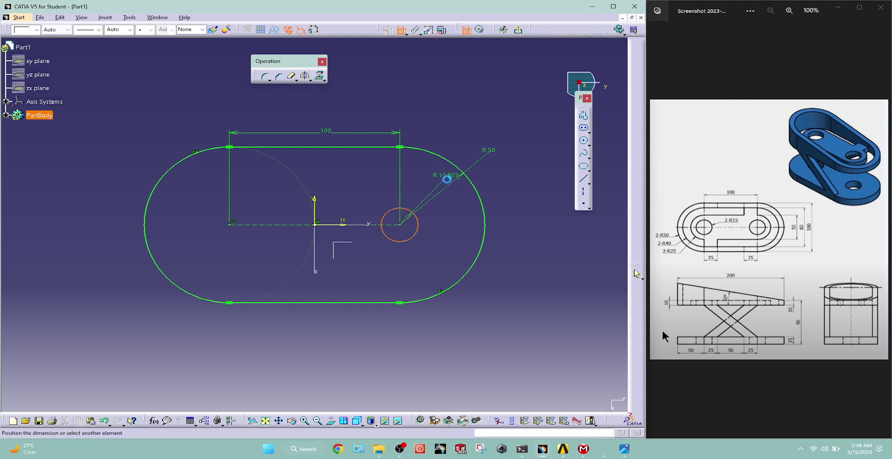
click(464, 213)
double_click(450, 205)
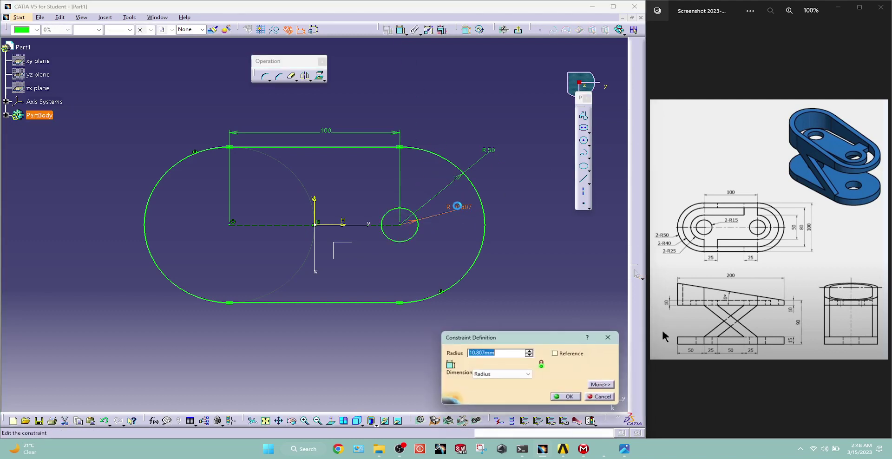
text(15)
key(Return)
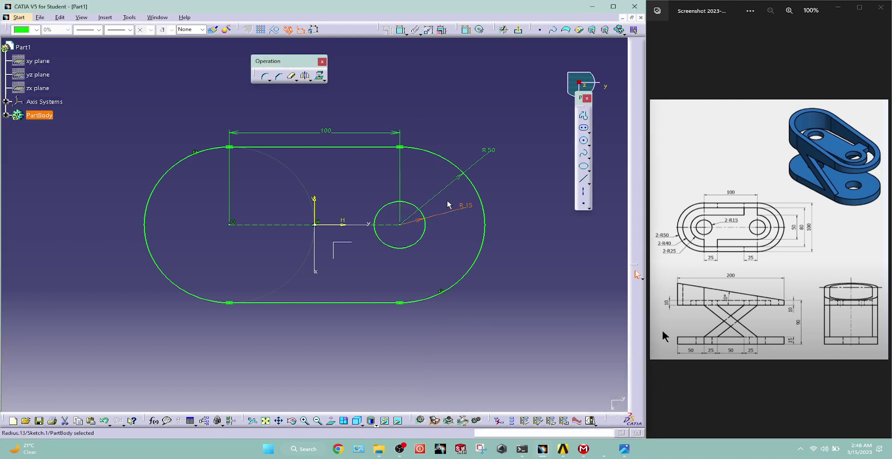
Mirror the R15 circle across the vertical axis to the slot's left end
click(424, 222)
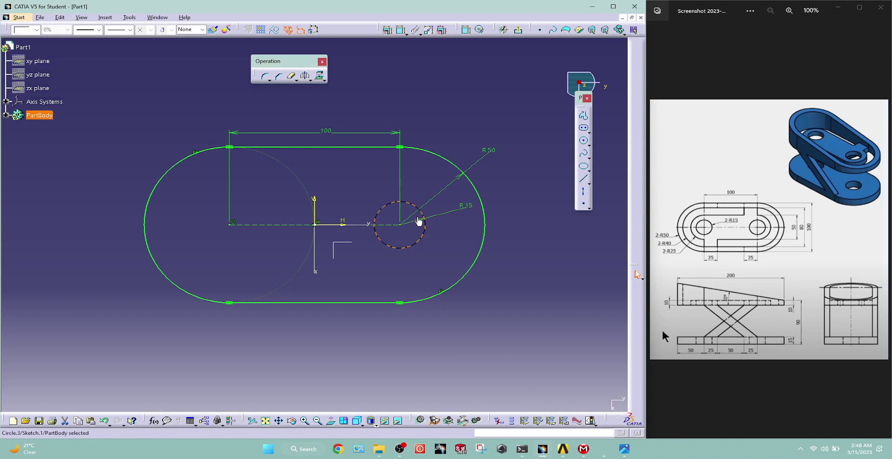
click(306, 76)
click(315, 258)
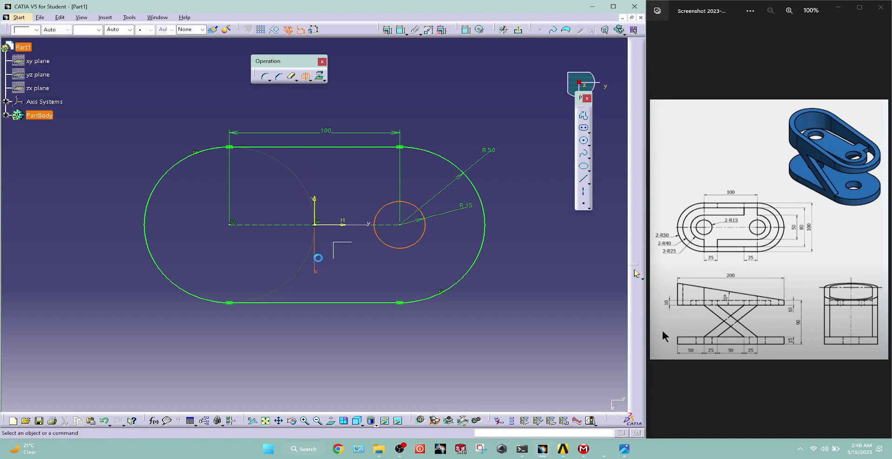
Exit the sketch, pad it 15 mm into the base plate, and expand PartBody in the tree
click(520, 30)
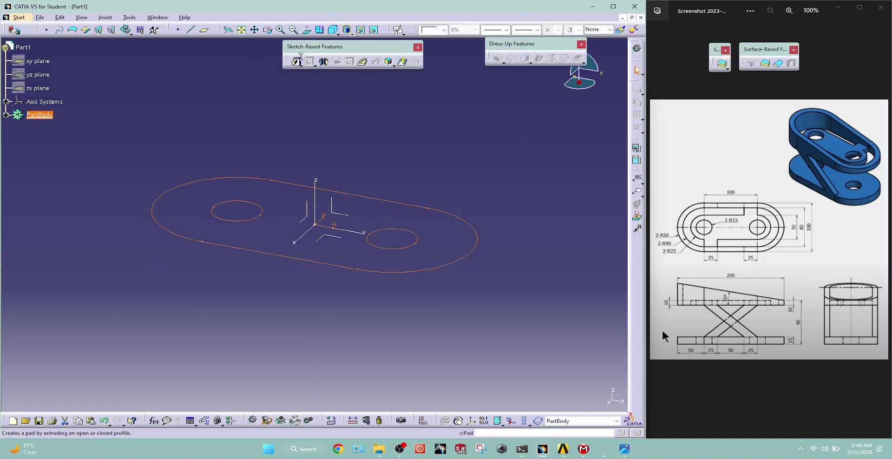
click(296, 61)
text(15)
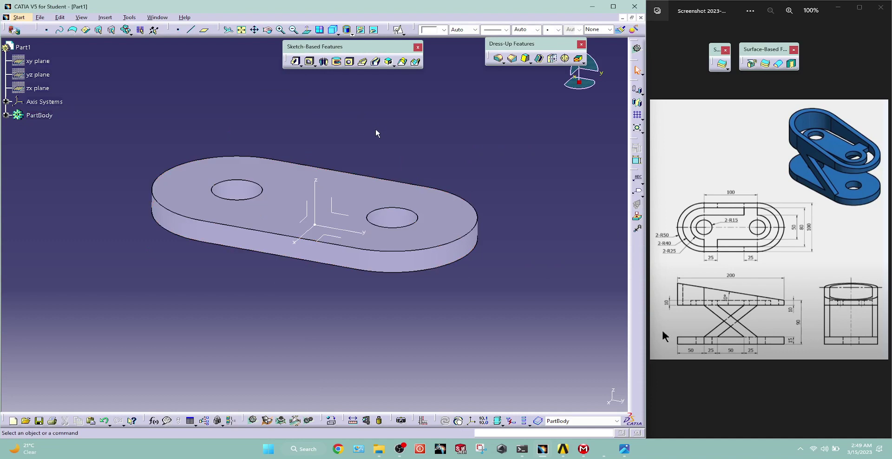
ctrl+middle_drag(375, 189, 380, 207)
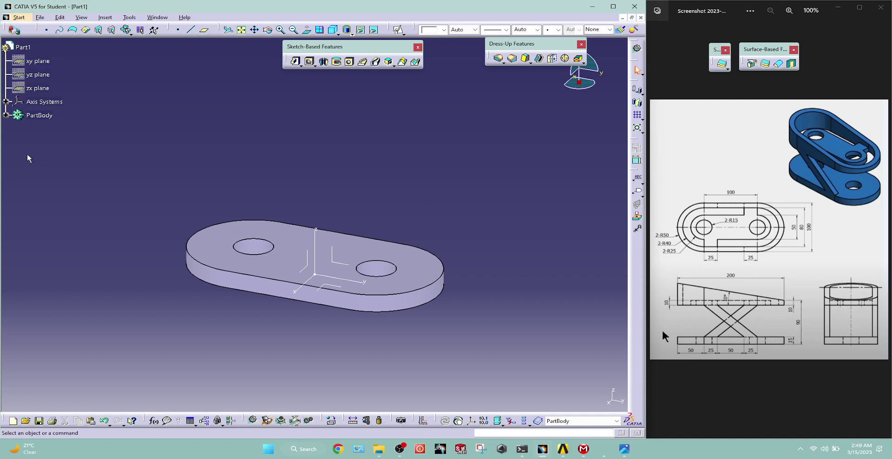
click(6, 116)
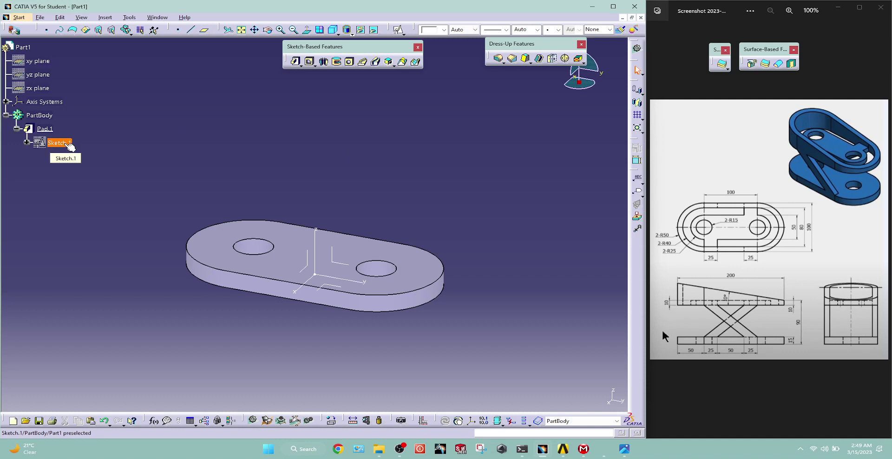
Copy Sketch.1 and paste it into PartBody as Sketch.2
right_click(69, 147)
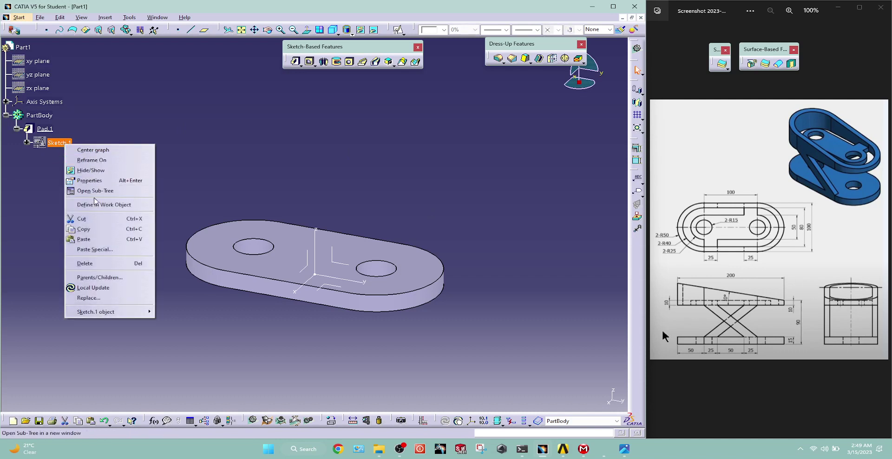
click(98, 229)
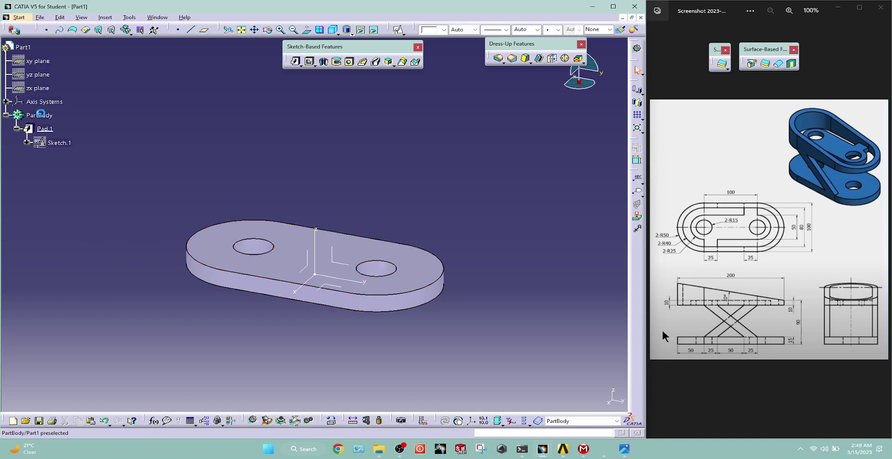
right_click(44, 116)
click(78, 208)
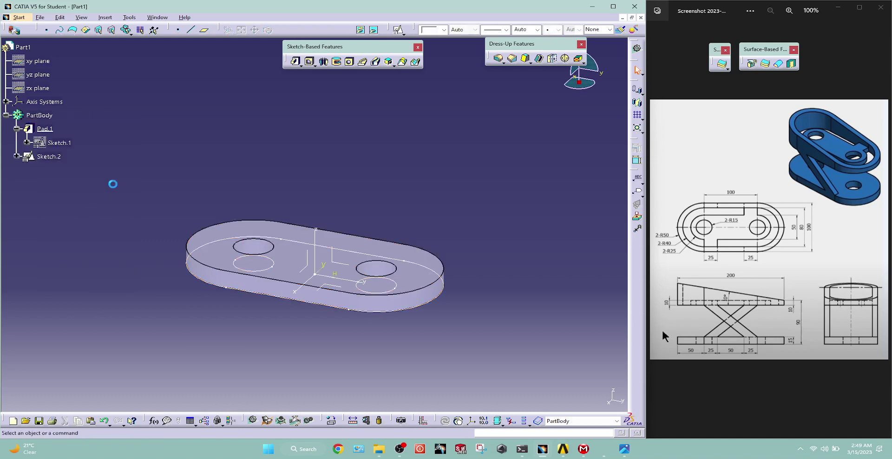
Edit Sketch.2 to remove its two R15 hole circles, then exit the sketch
double_click(55, 158)
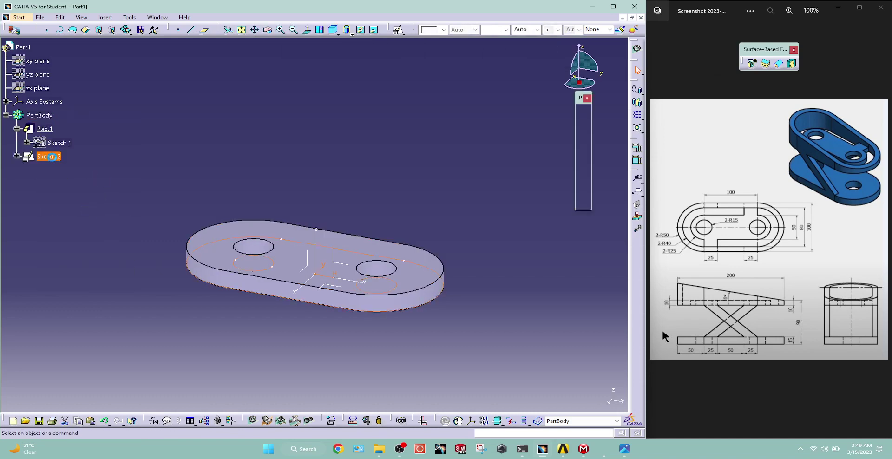
middle_drag(195, 181, 184, 136)
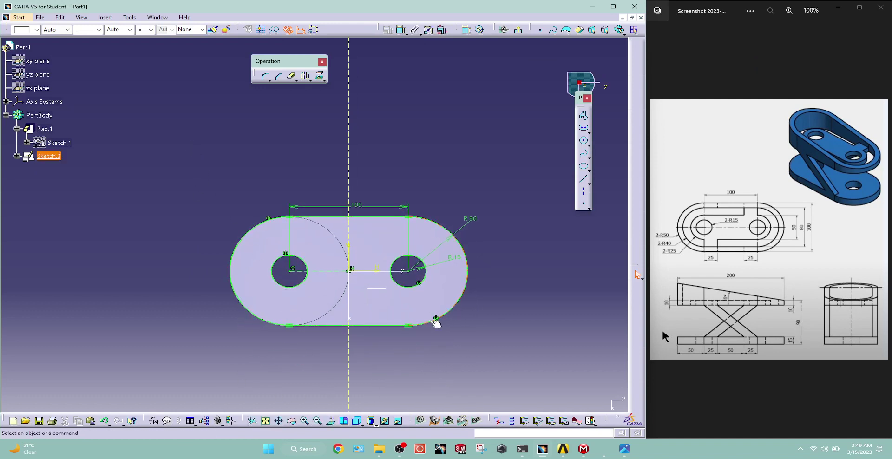
click(420, 282)
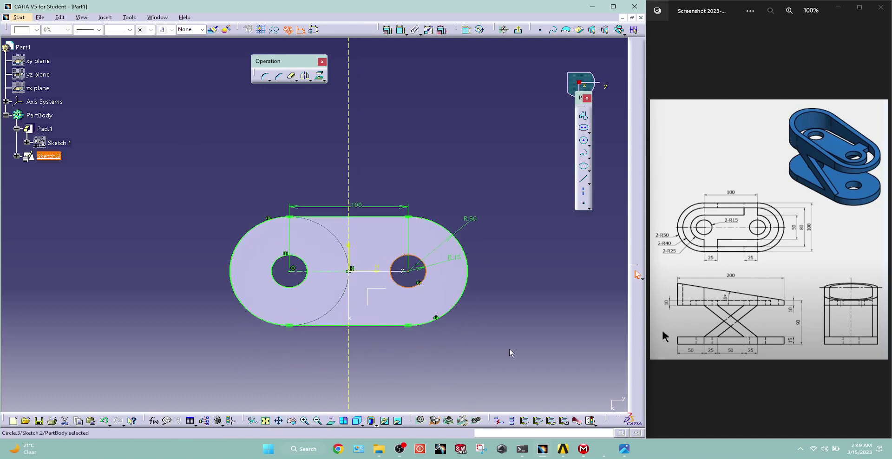
click(531, 354)
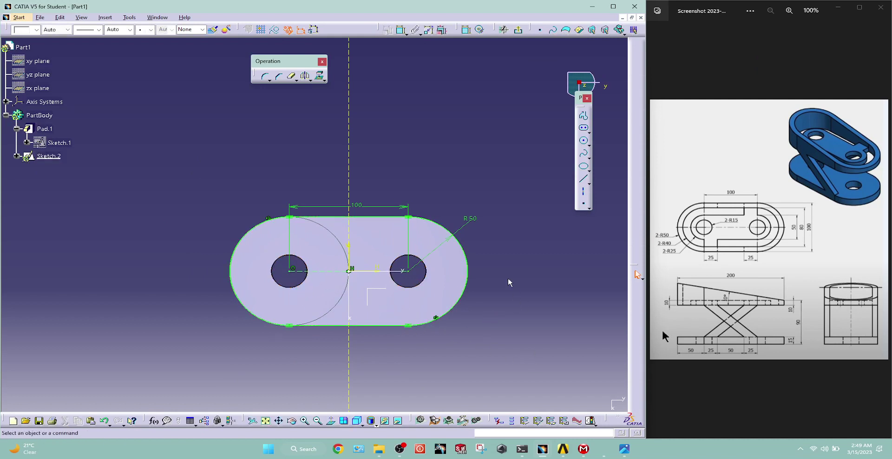
click(518, 29)
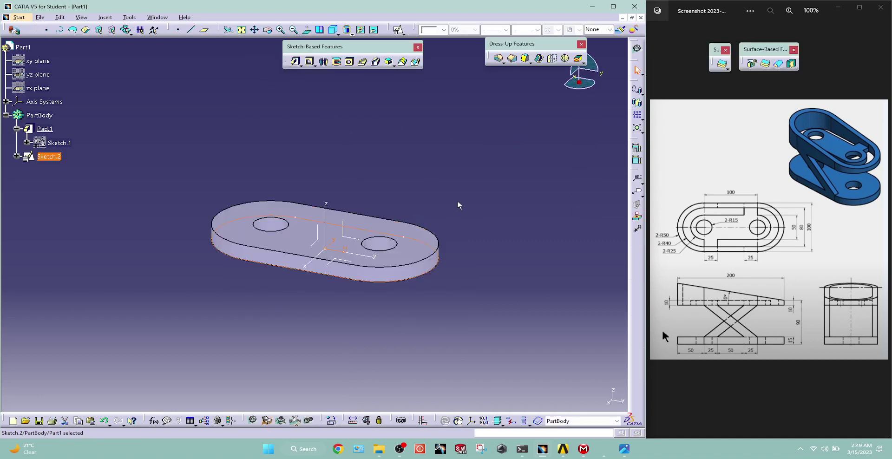
Pad Sketch.2 90 mm with a -80 mm second limit so it floats above the plate
click(295, 61)
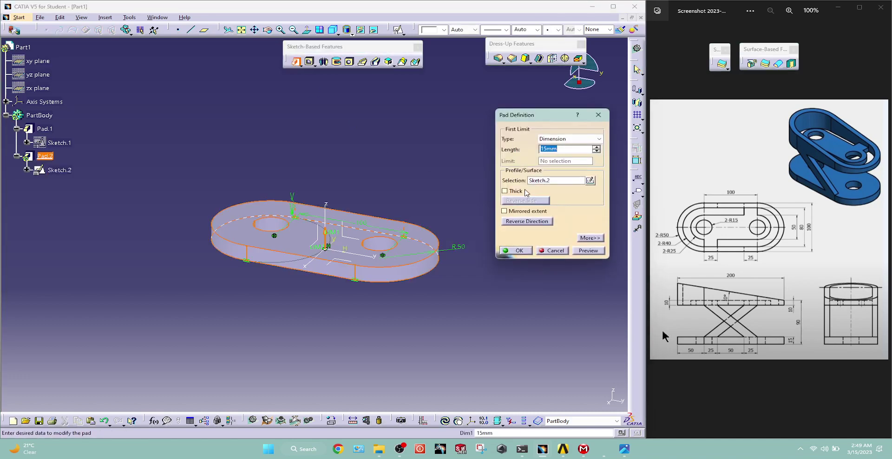
text(90)
click(596, 238)
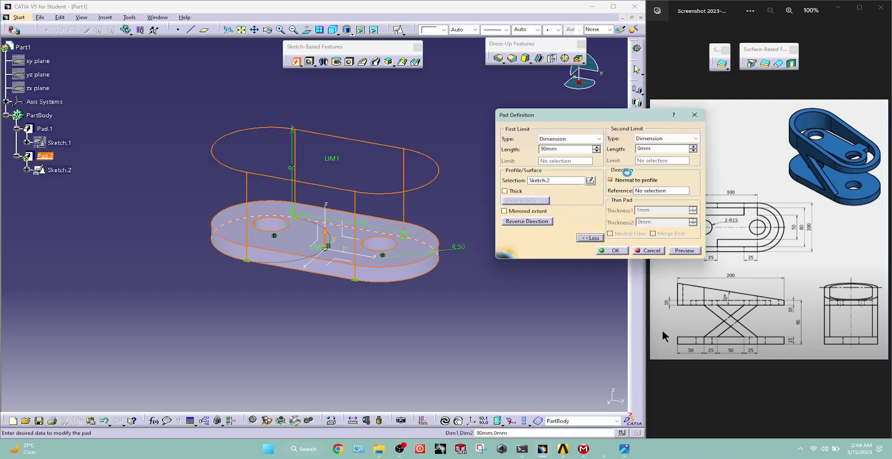
double_click(659, 148)
text(-80)
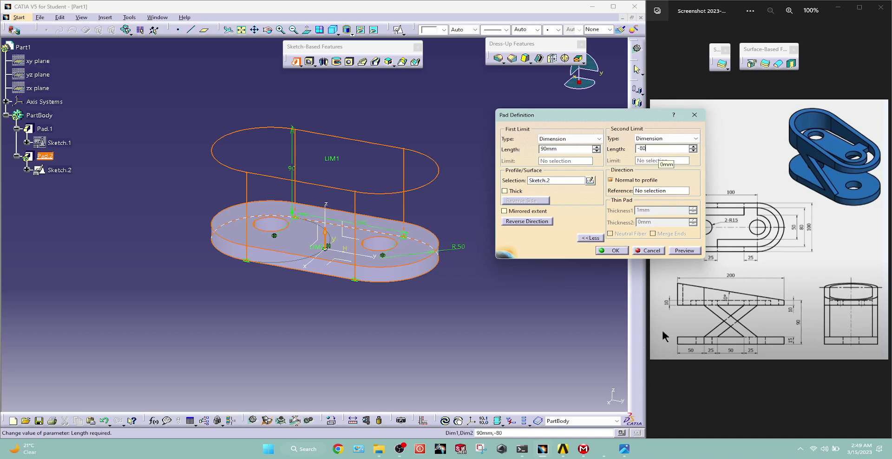
click(571, 278)
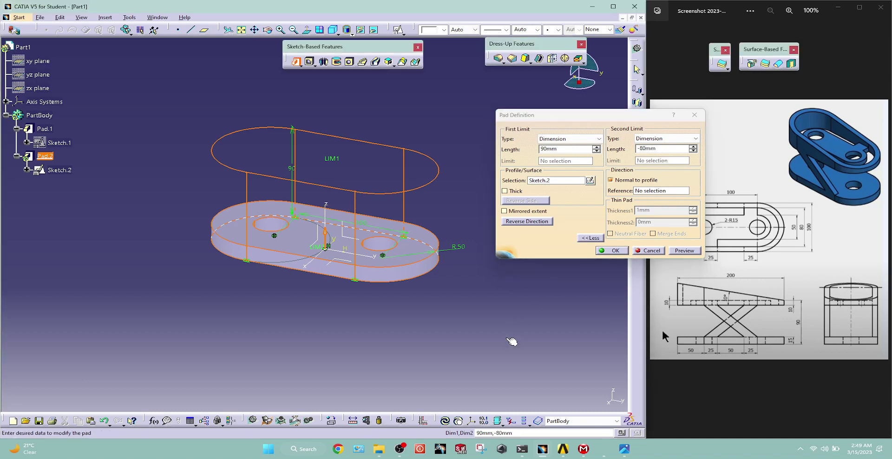
click(608, 251)
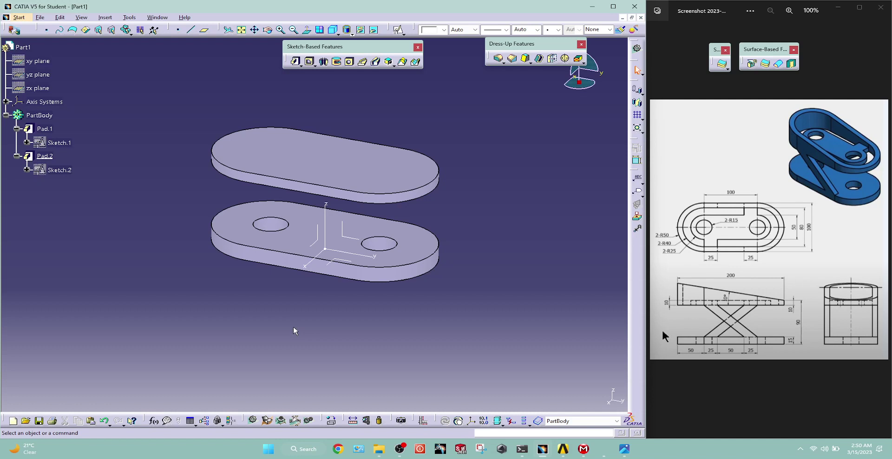
Edit Pad.2 to raise its first limit length to 135 mm
middle_drag(290, 308, 291, 345)
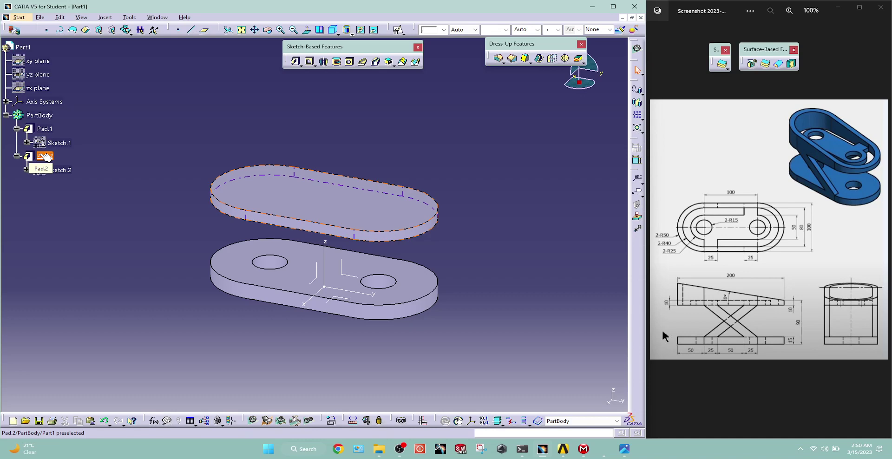
double_click(45, 157)
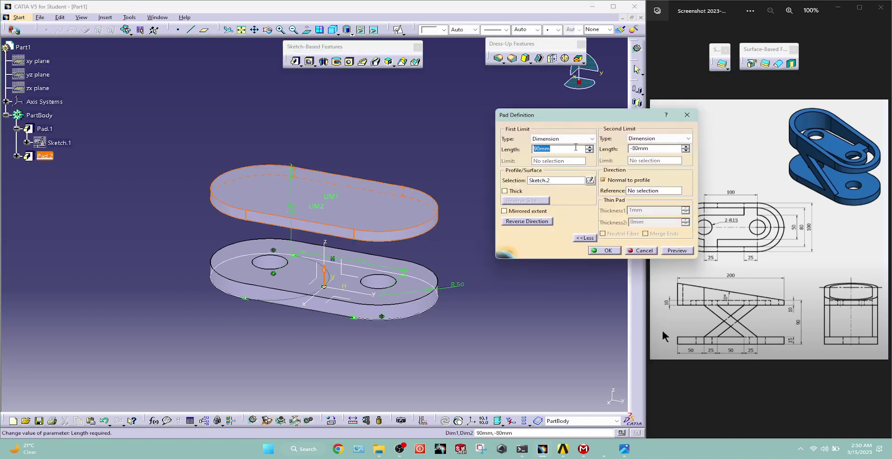
click(589, 146)
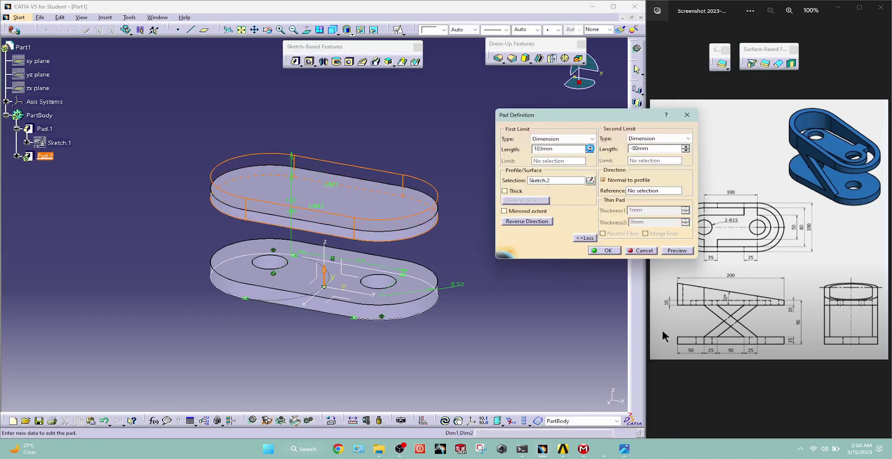
drag(589, 148, 618, 269)
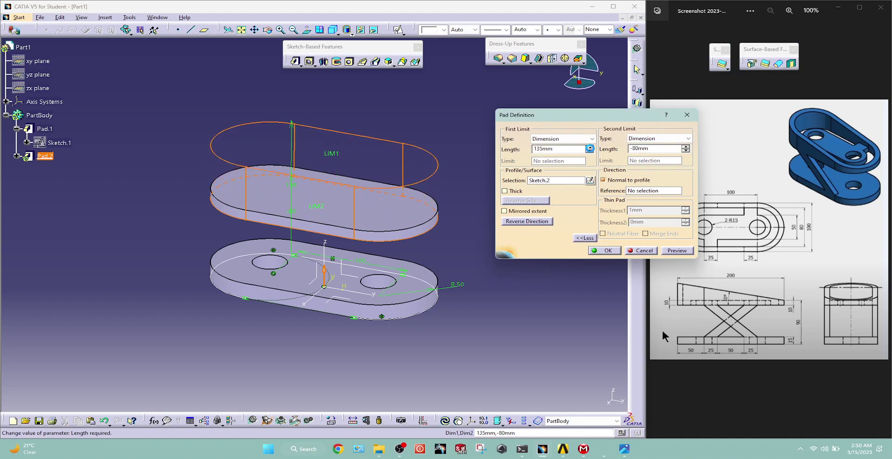
click(604, 250)
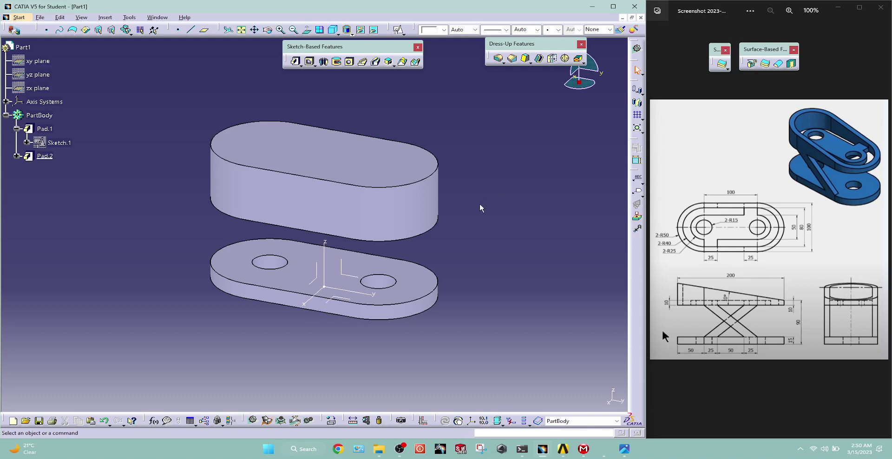
Orbit the model, then expand Pad.2 in the tree to show Sketch.2
mouse_move(472, 234)
middle_down()
mouse_move(259, 163)
mouse_move(493, 158)
mouse_move(431, 287)
mouse_move(420, 283)
middle_up()
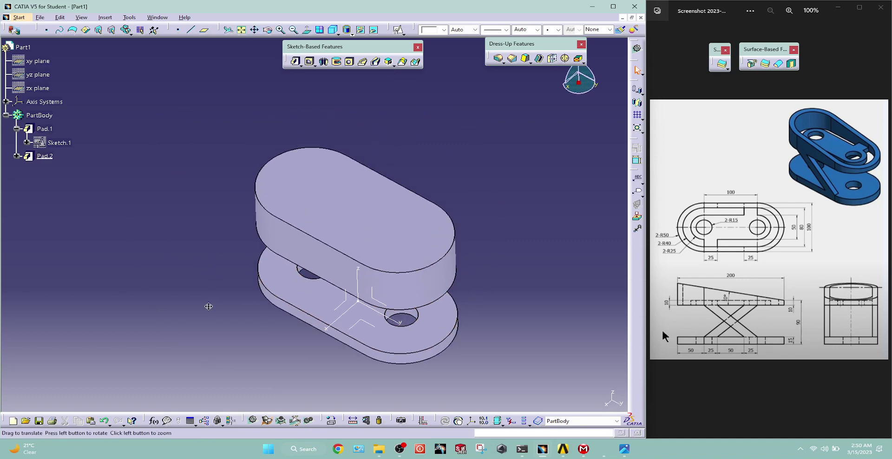
mouse_move(209, 306)
middle_down()
mouse_move(269, 264)
mouse_move(289, 304)
mouse_move(279, 239)
mouse_move(289, 224)
mouse_move(270, 262)
mouse_move(253, 255)
mouse_move(246, 219)
middle_up()
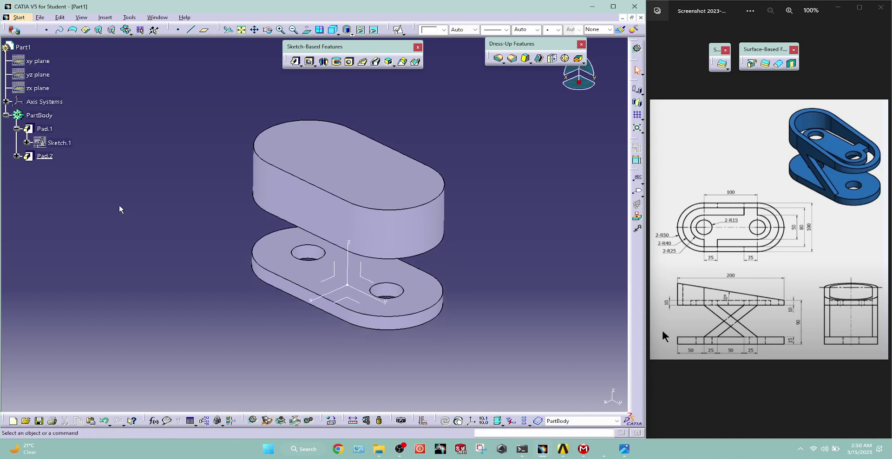
click(17, 157)
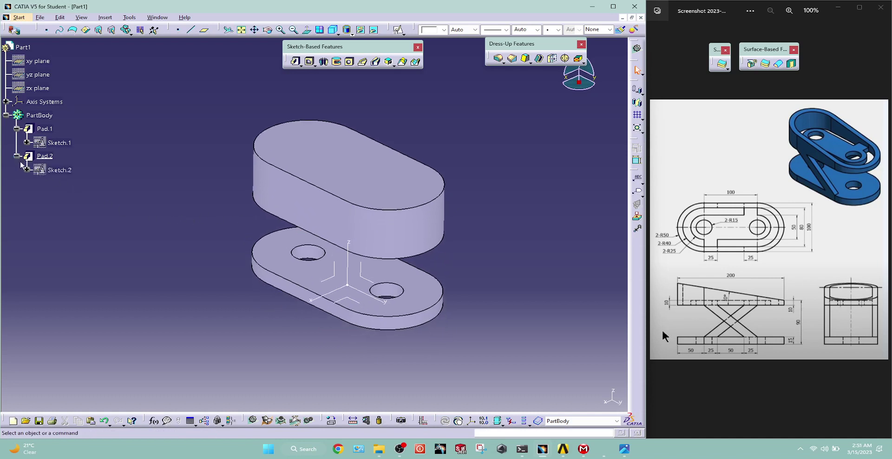
Offset the Sketch.2 outline 10 mm inward to hollow the upper block into a ring
double_click(60, 170)
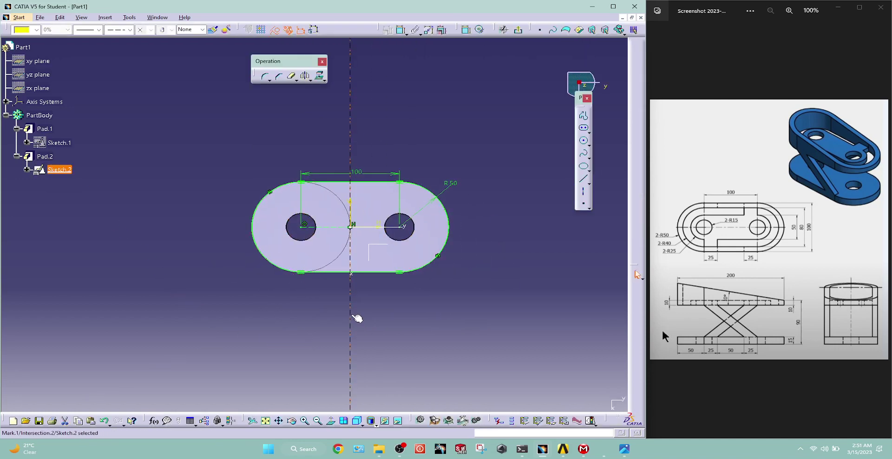
click(284, 273)
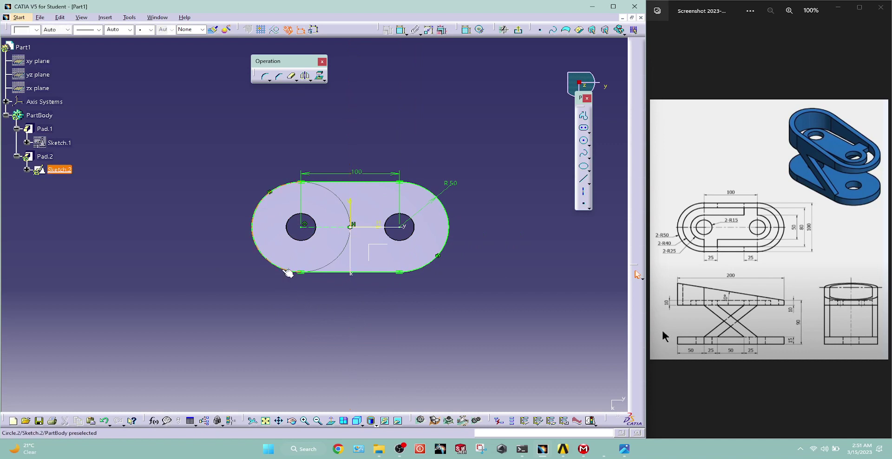
ctrl+click(330, 273)
ctrl+click(430, 267)
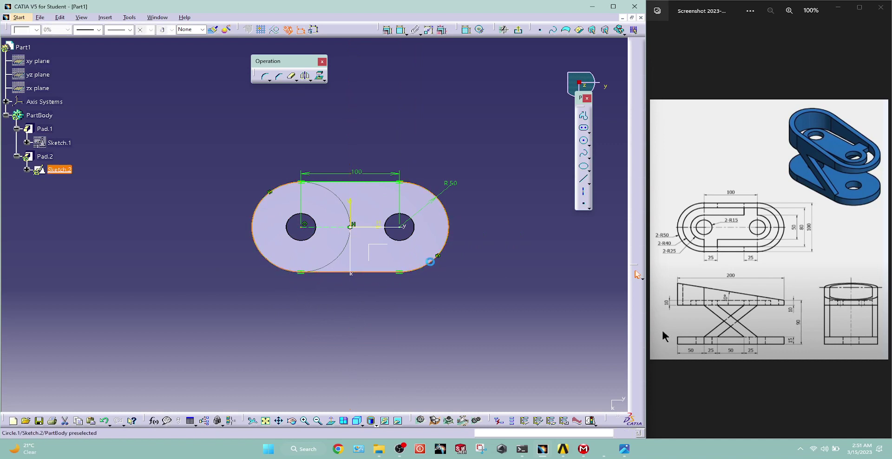
ctrl+click(376, 182)
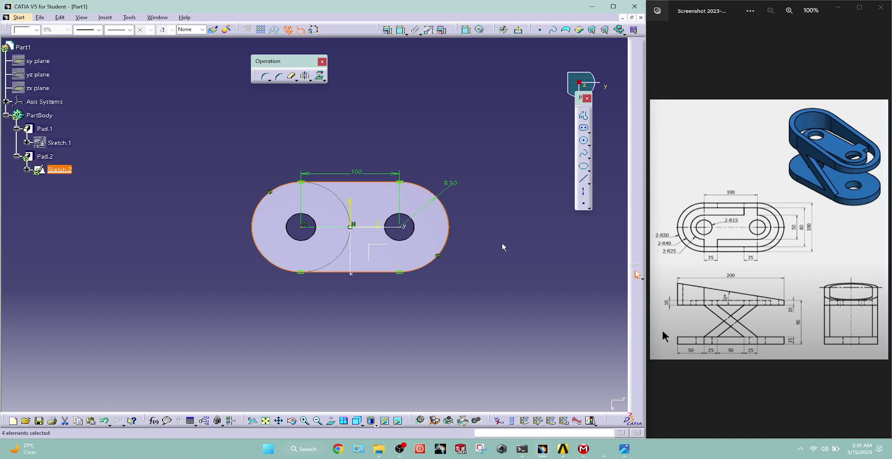
click(321, 79)
click(386, 86)
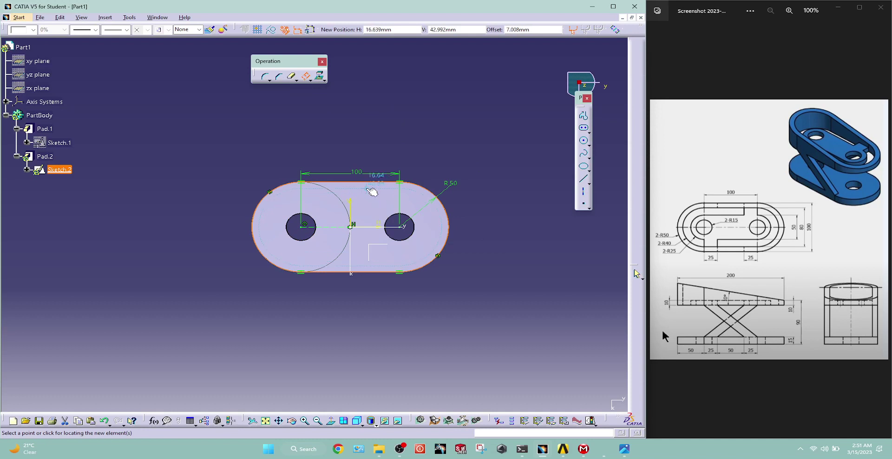
key(Tab)
key(Tab)
text(0)
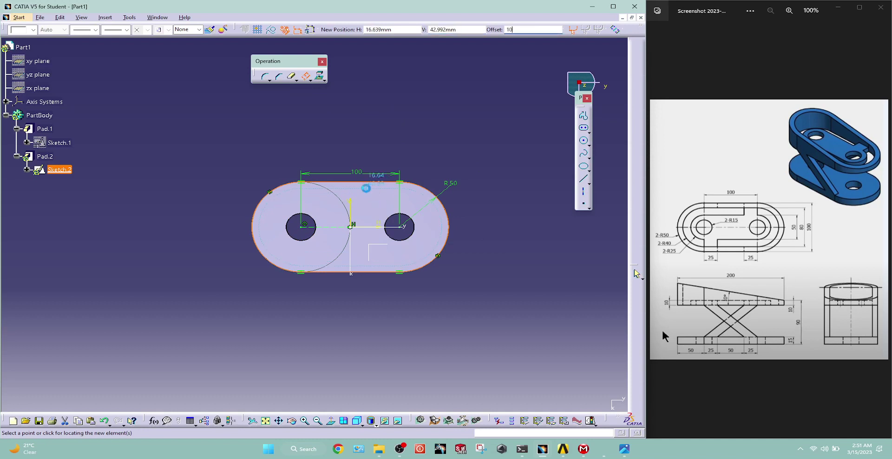
key(Return)
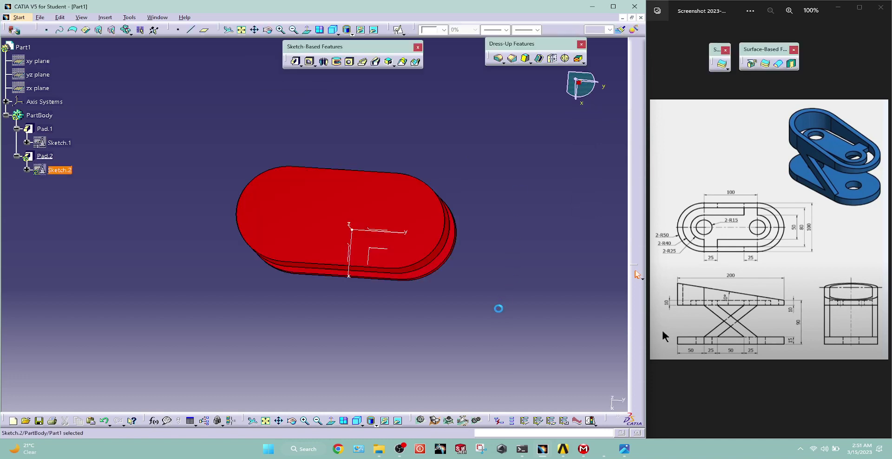
Orbit the view and start a new positioned sketch on the YZ plane
middle_drag(425, 323, 451, 288)
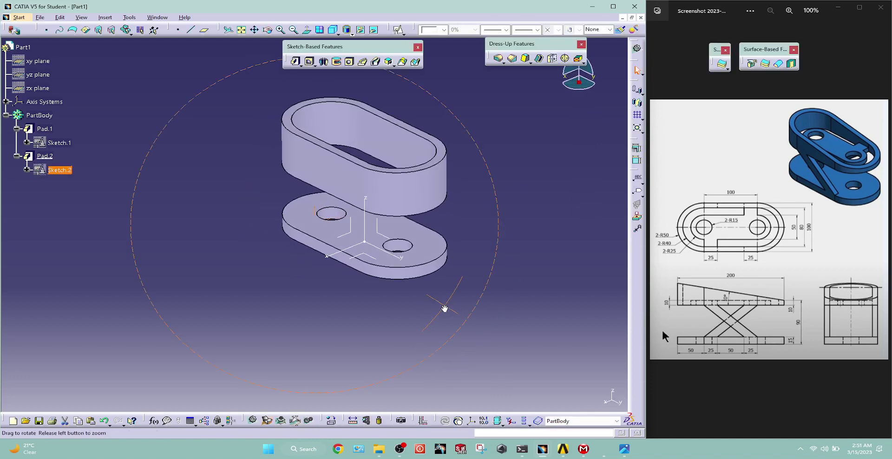
click(448, 260)
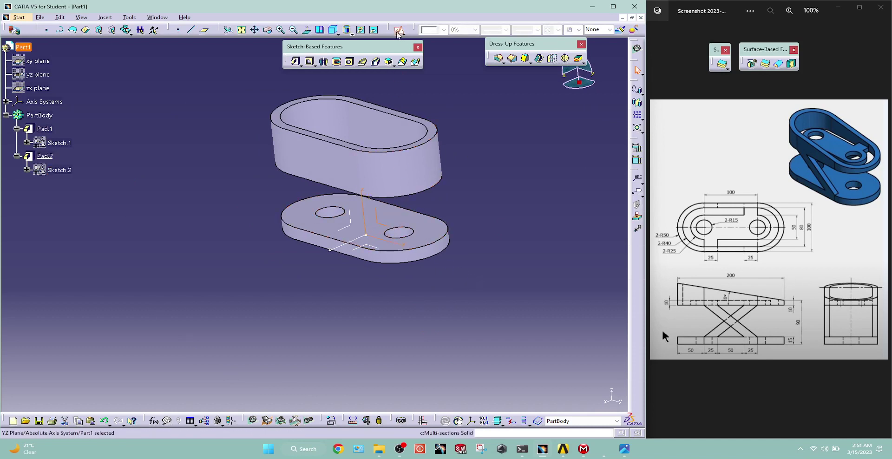
click(637, 88)
Enter the sketch and draw a slanted line across the upper ring
click(653, 303)
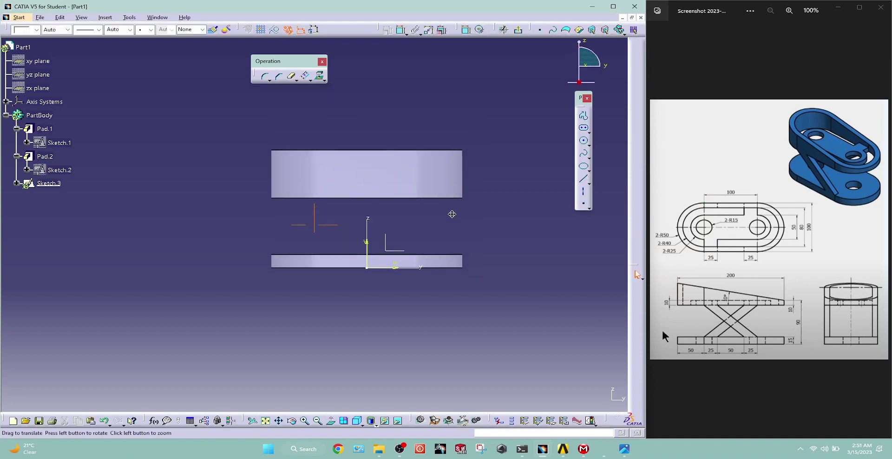
click(583, 181)
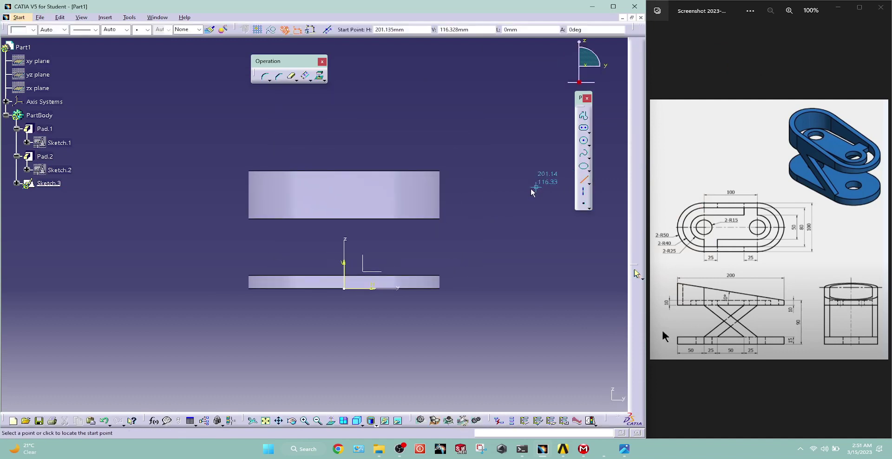
click(242, 157)
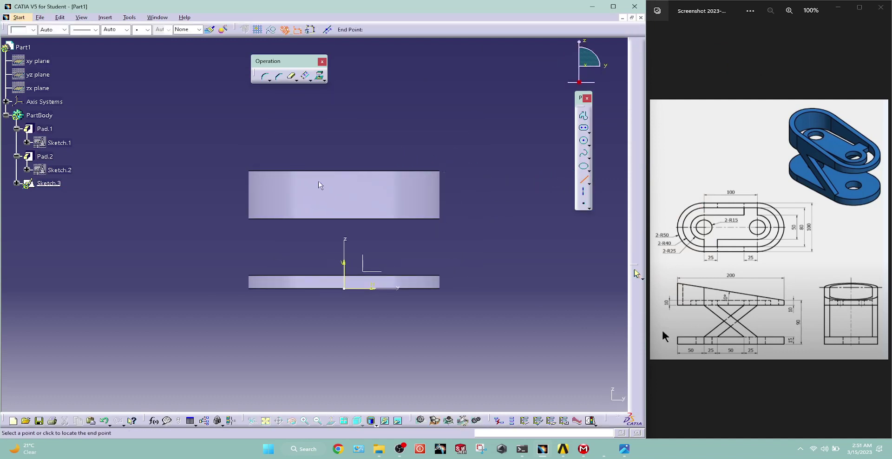
click(444, 201)
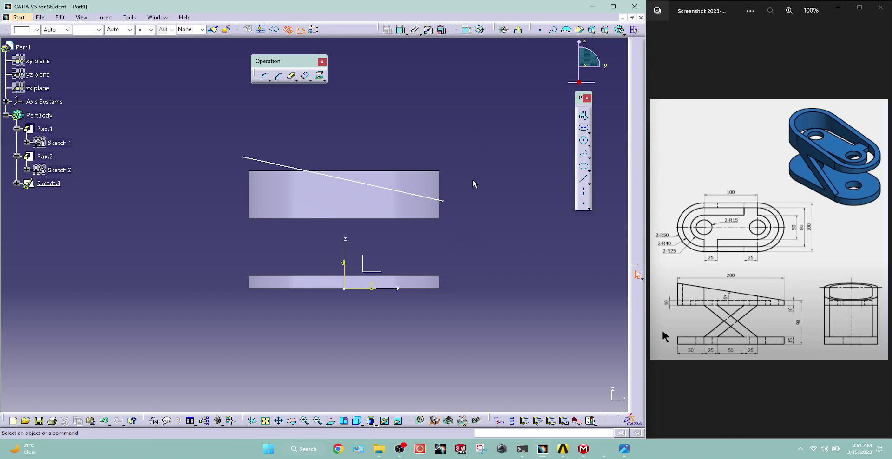
Dimension the line's right end 10 mm above the ring's bottom edge
click(398, 31)
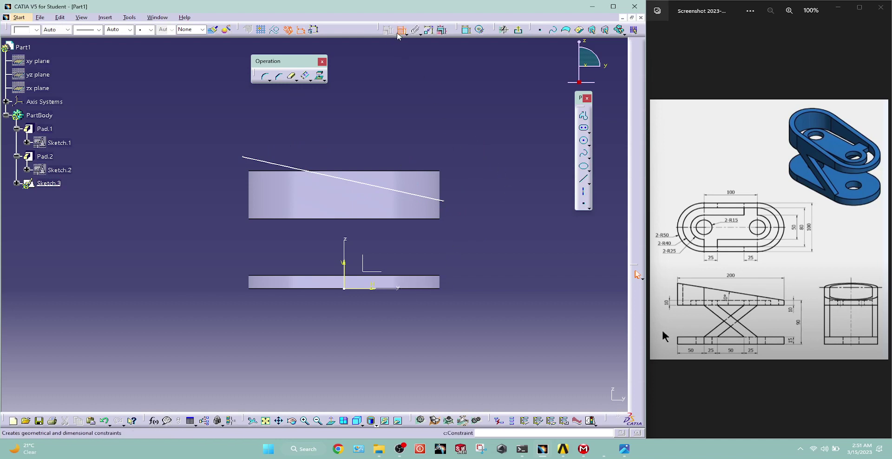
click(444, 201)
click(424, 218)
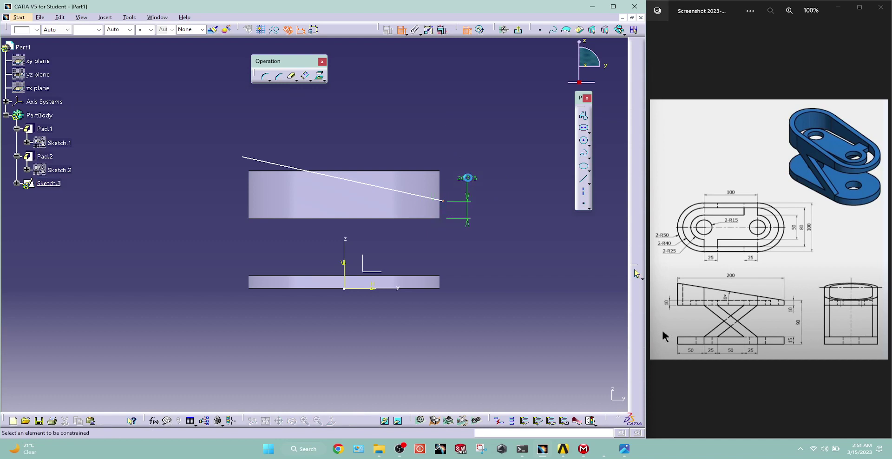
double_click(467, 178)
text(10)
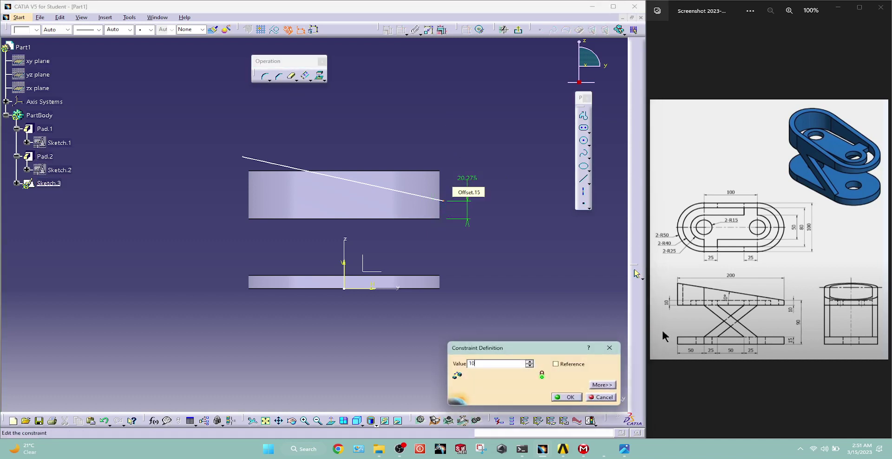
key(Return)
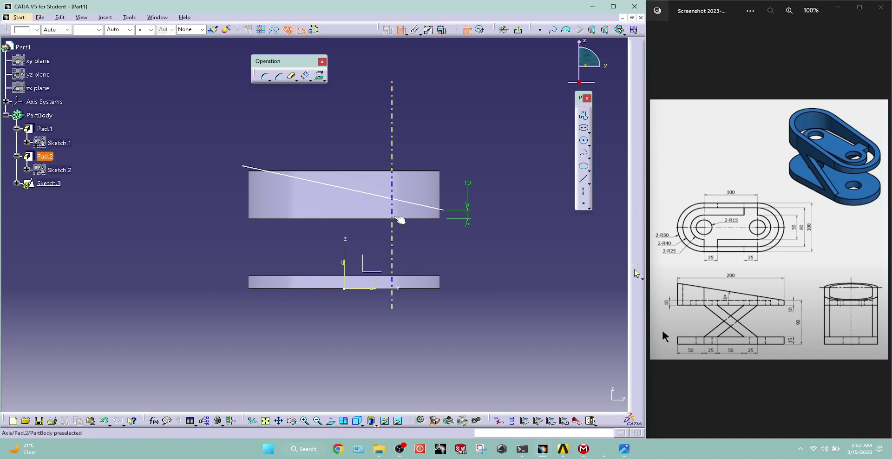
Set the line's angle to the ring's bottom edge at 10°
click(375, 198)
click(360, 218)
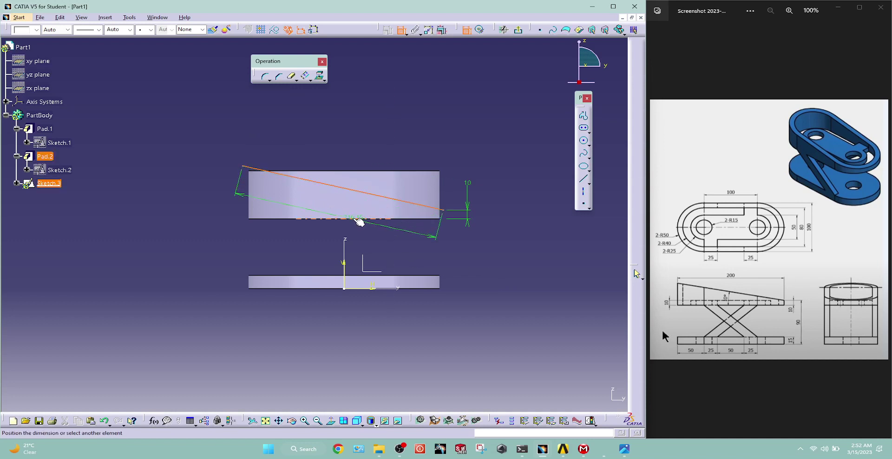
click(317, 198)
double_click(317, 199)
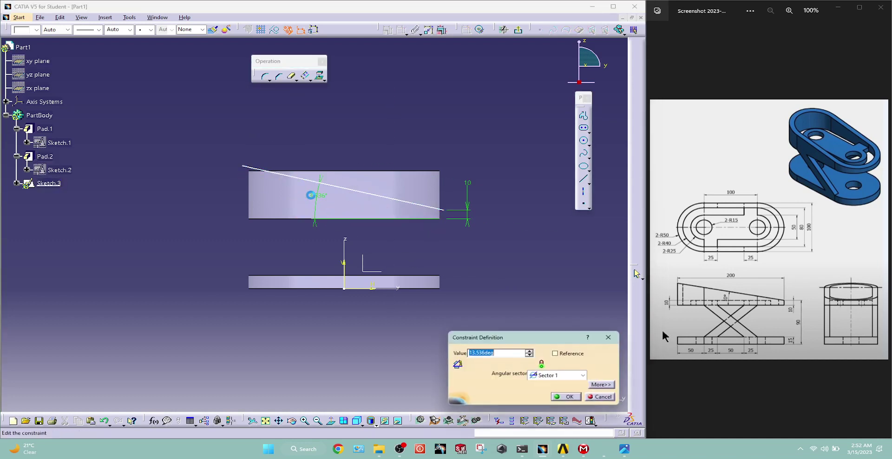
text(10)
key(Return)
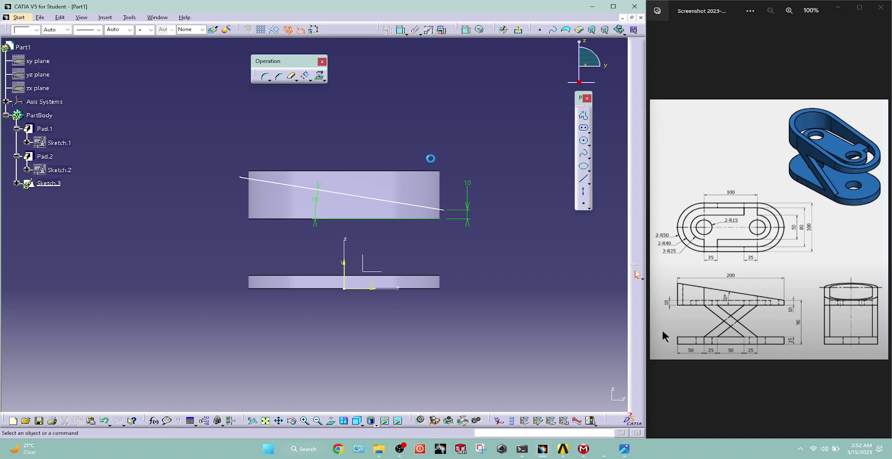
click(321, 79)
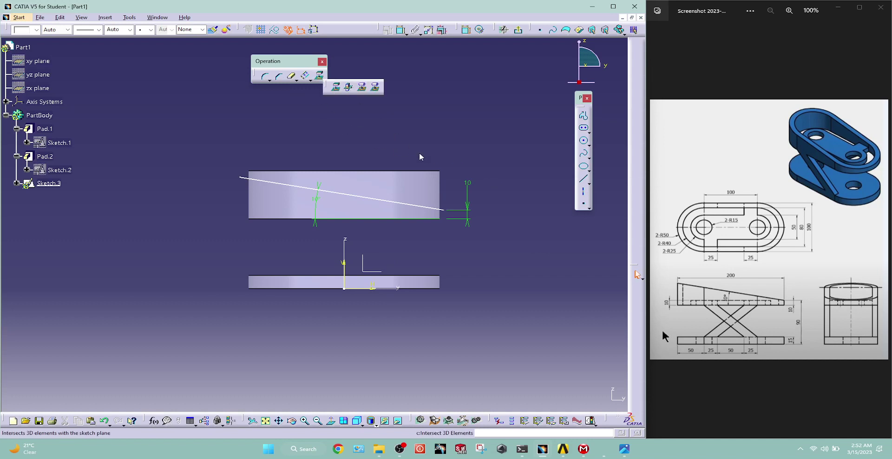
Intersect both end faces of the upper ring with the sketch to create edges
click(434, 195)
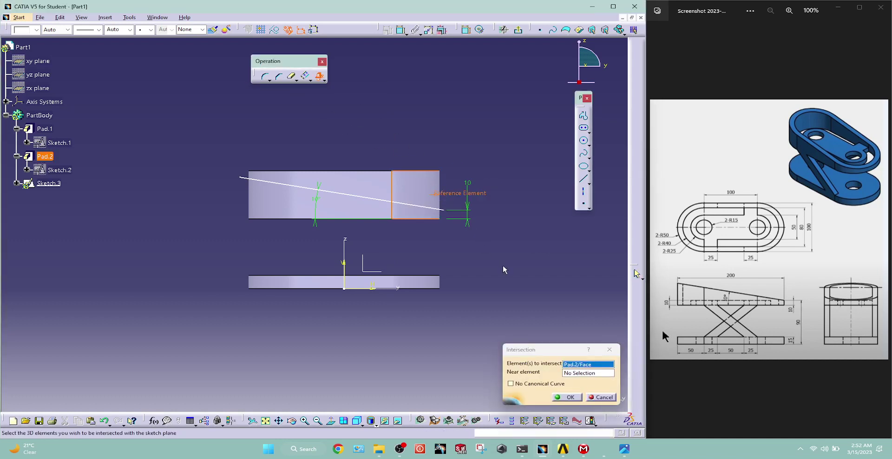
click(557, 399)
click(470, 275)
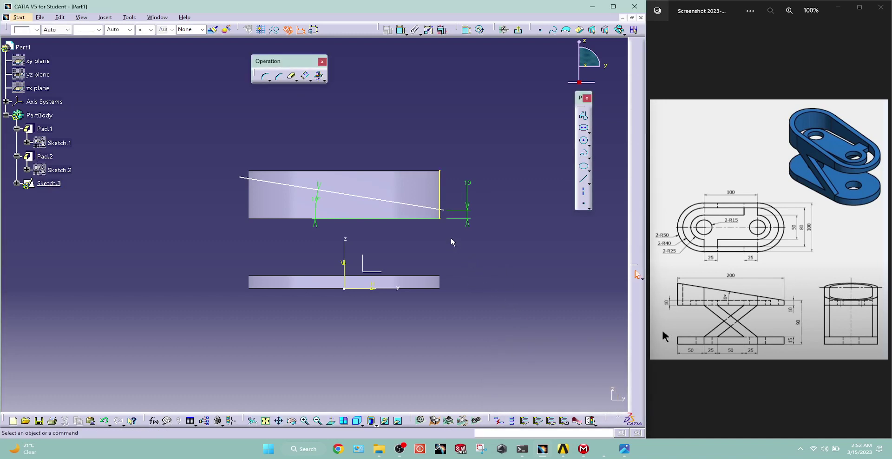
click(292, 206)
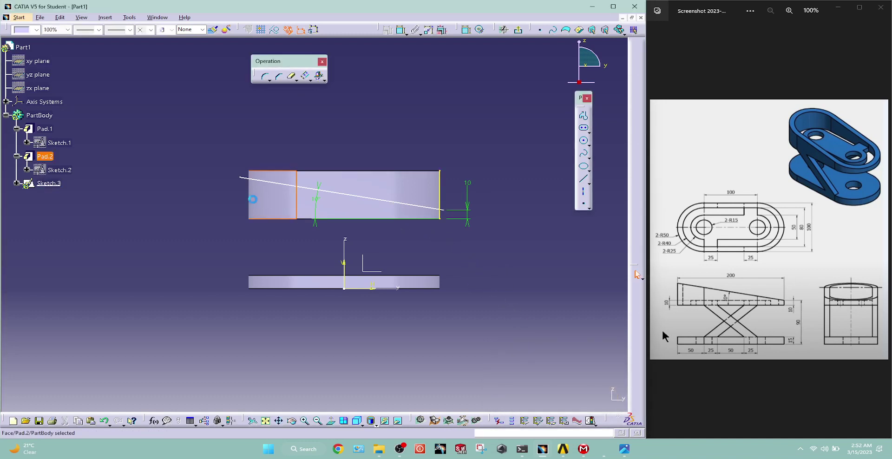
click(319, 76)
click(558, 398)
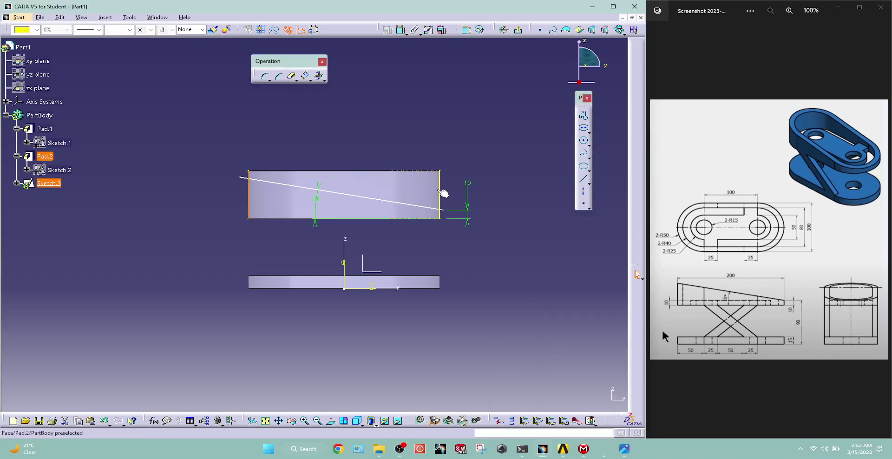
click(199, 153)
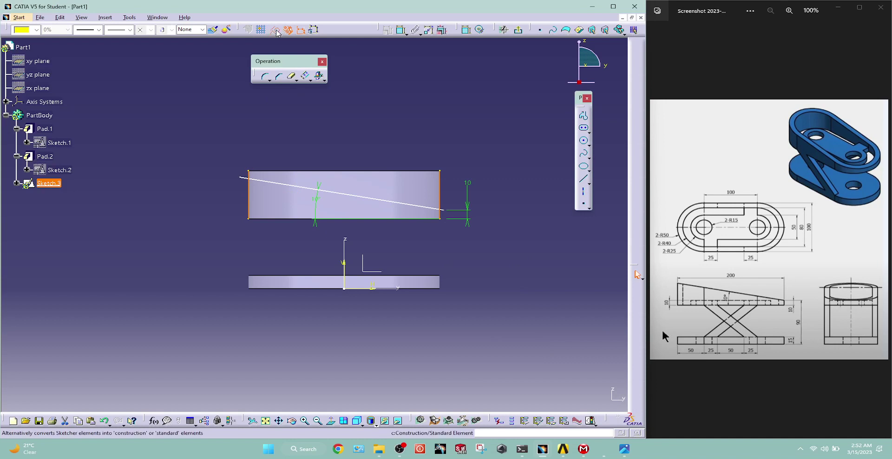
Make the slanted line's left and right ends coincident with the intersected edges
click(400, 30)
click(246, 180)
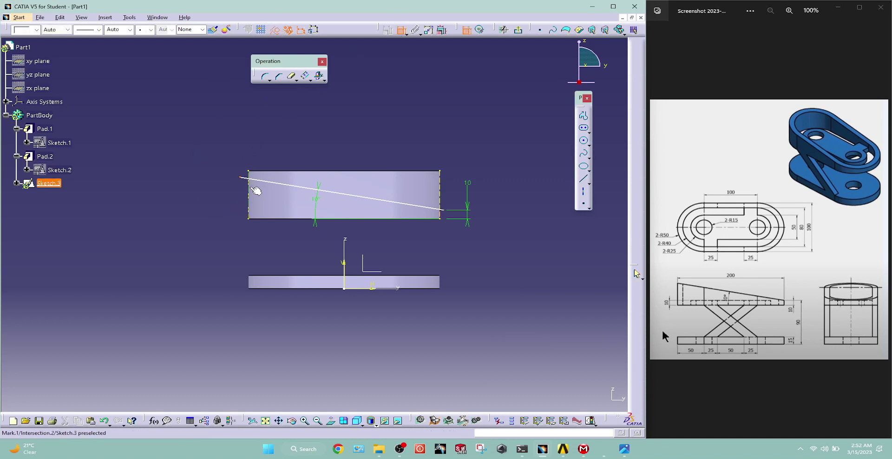
right_click(195, 156)
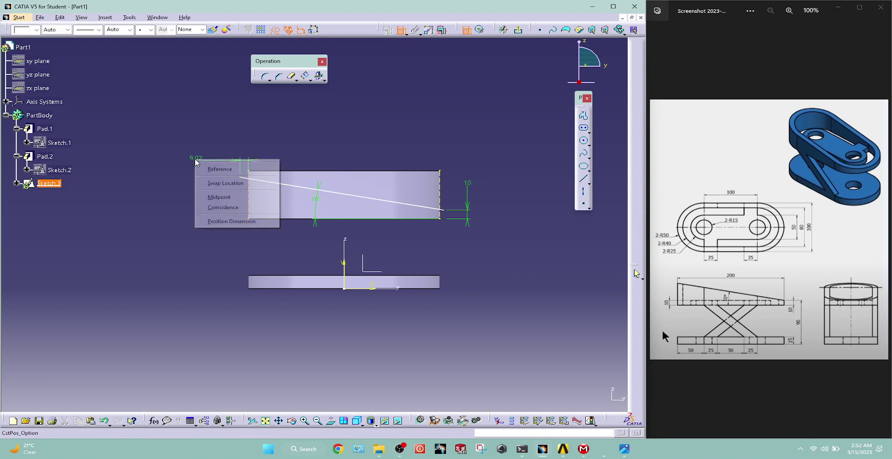
click(227, 206)
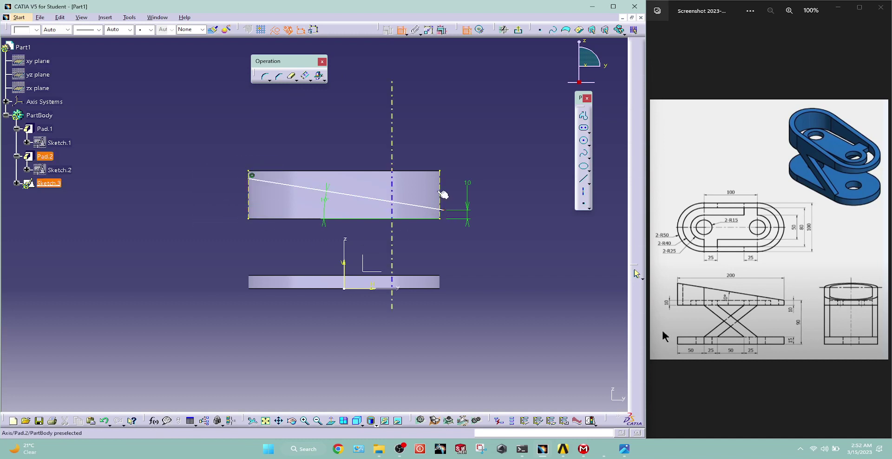
click(443, 208)
right_click(475, 138)
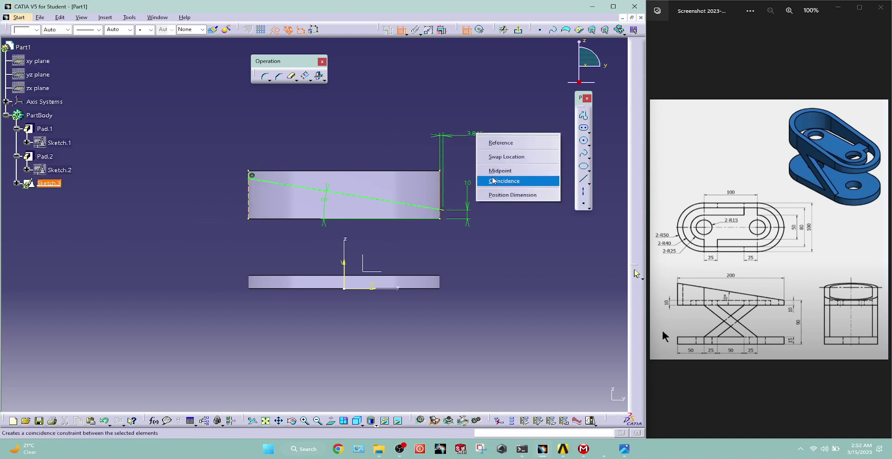
click(508, 181)
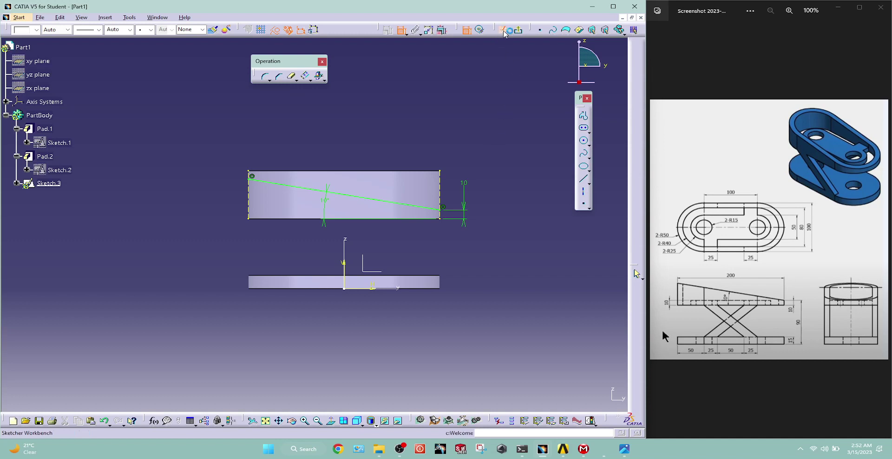
Leave the sketch and preview a thin, mirrored-extent pocket from Sketch.3 with Neutral Fiber toggled
click(518, 29)
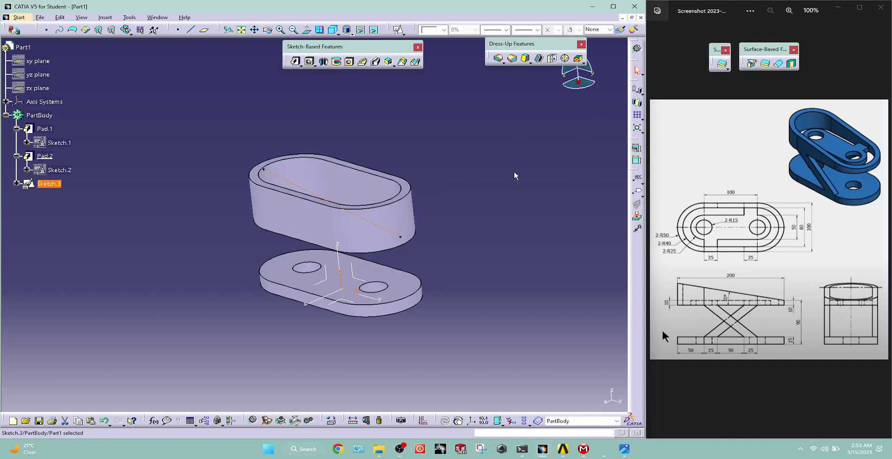
click(309, 61)
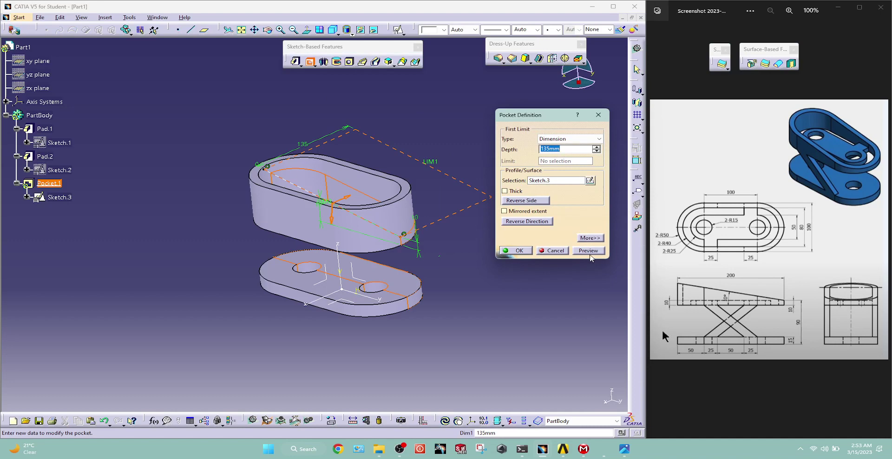
click(589, 251)
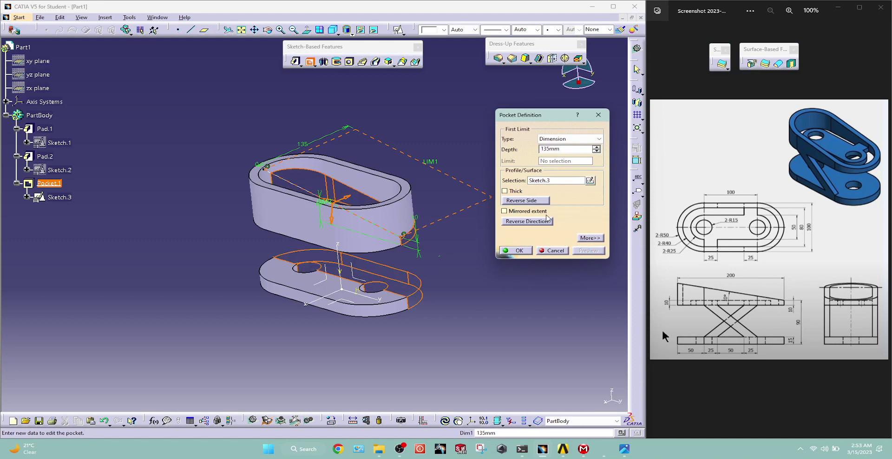
click(504, 191)
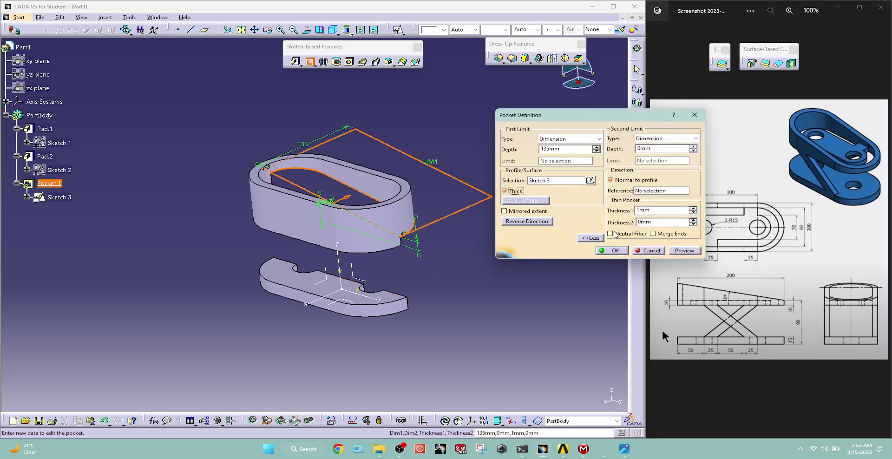
click(680, 252)
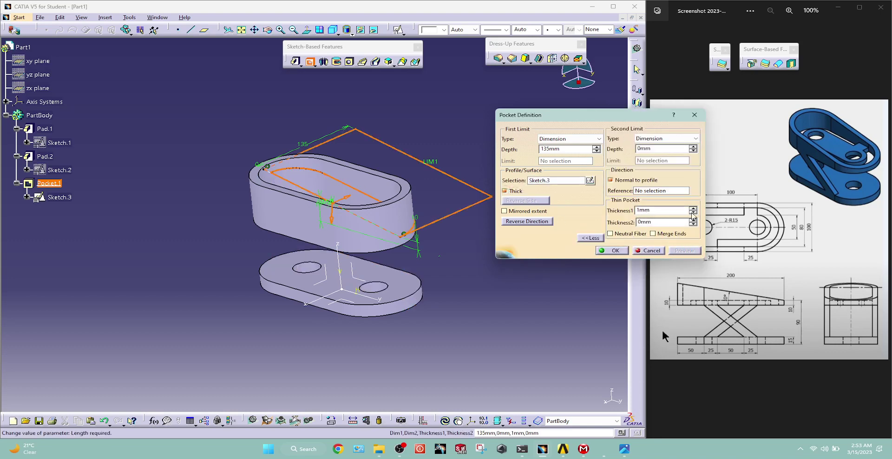
drag(693, 210, 693, 208)
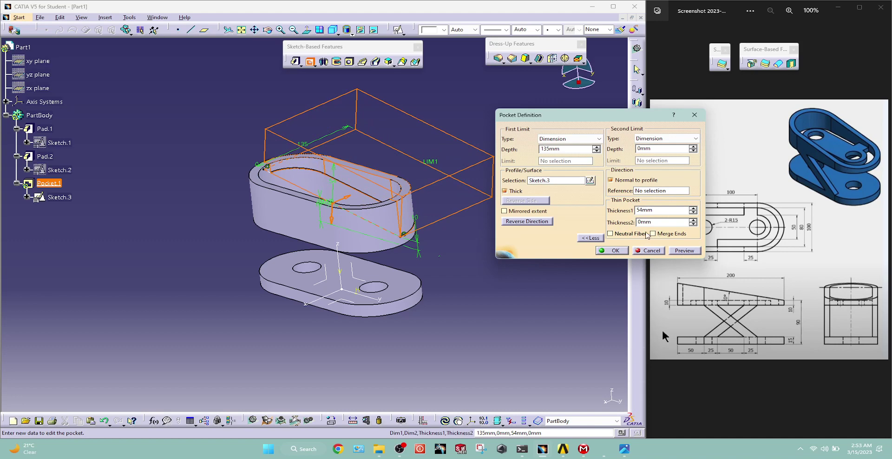
click(620, 234)
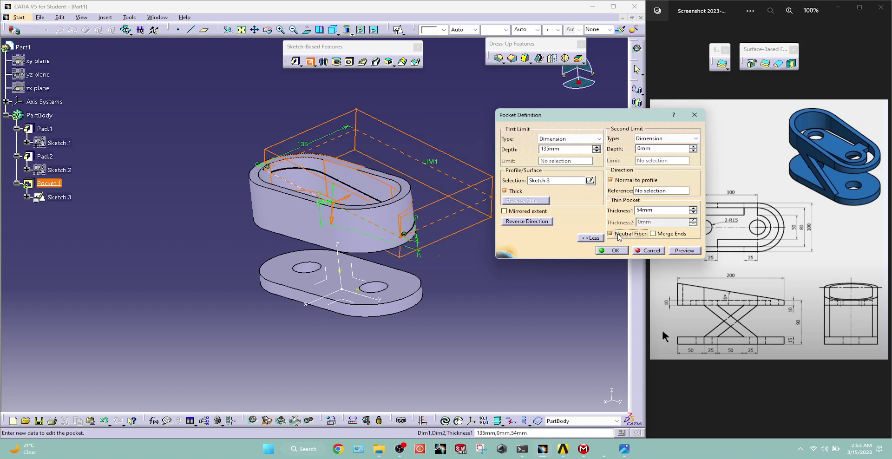
click(618, 234)
click(516, 210)
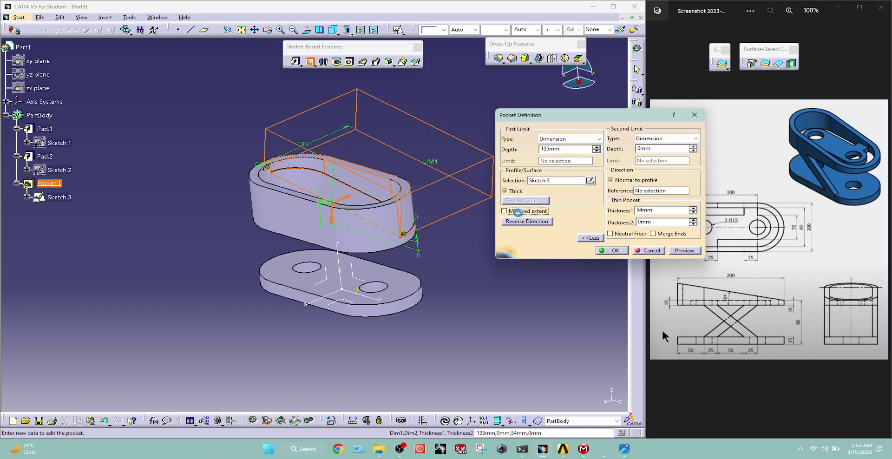
click(670, 251)
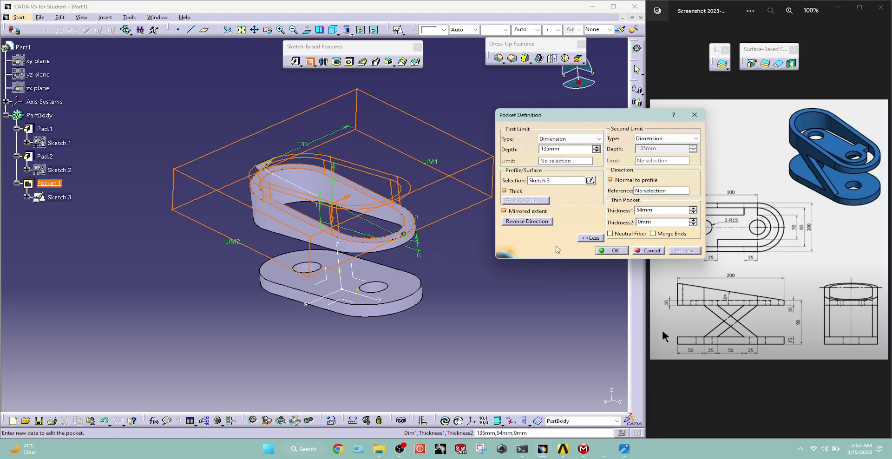
Raise the trial pocket depth to 154mm, reverse its direction, preview, then cancel it
mouse_move(557, 249)
middle_down()
mouse_move(507, 160)
mouse_move(431, 280)
mouse_move(404, 231)
mouse_move(417, 229)
middle_up()
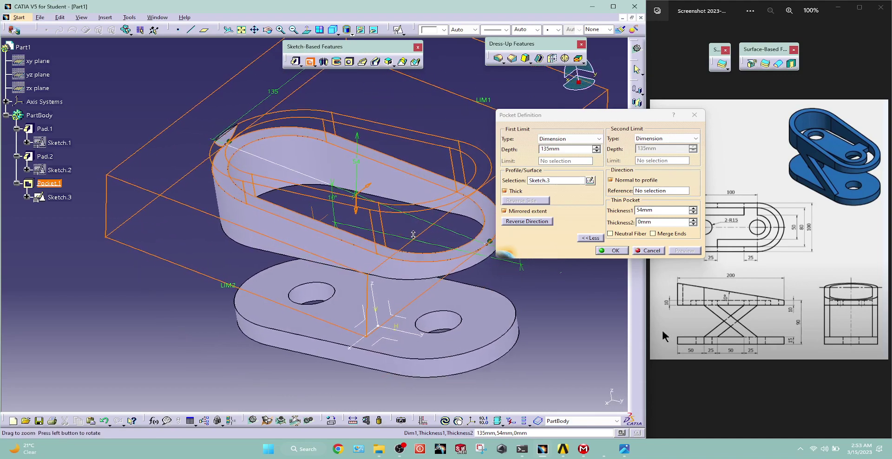
click(597, 148)
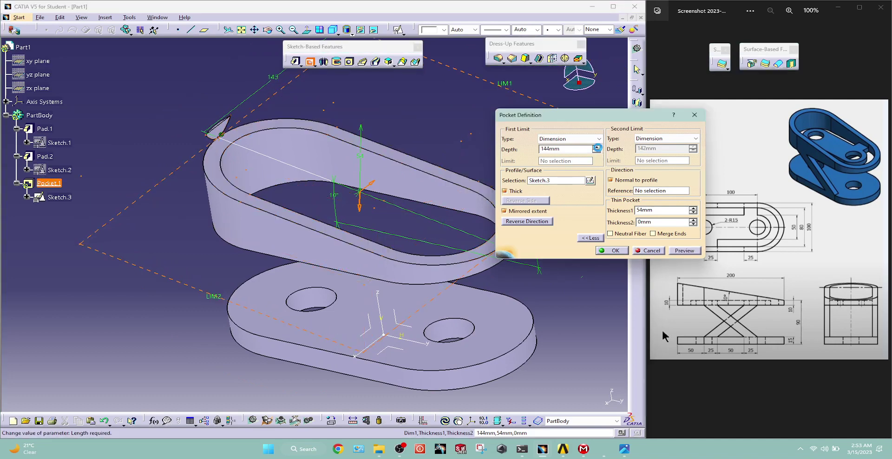
click(598, 147)
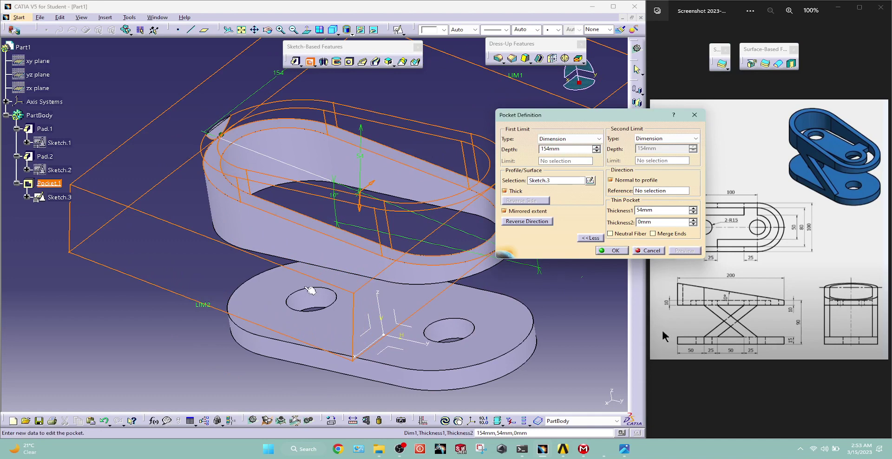
mouse_move(309, 290)
middle_down()
mouse_move(288, 289)
mouse_move(344, 242)
middle_up()
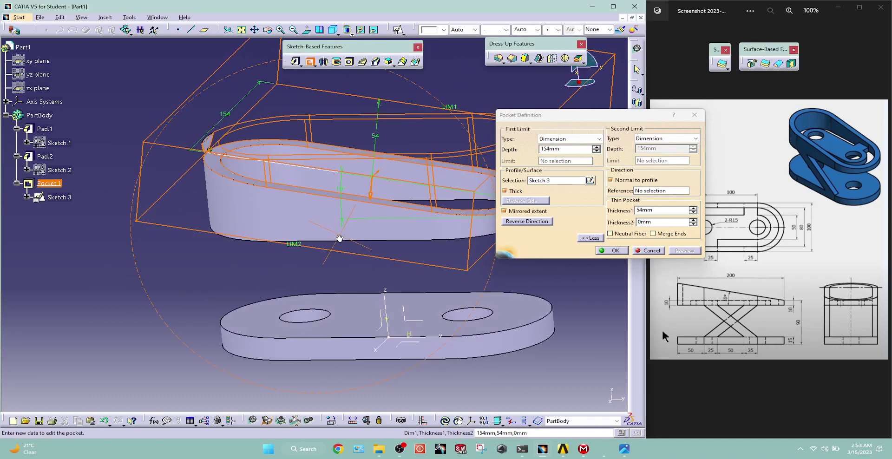
click(528, 222)
click(690, 252)
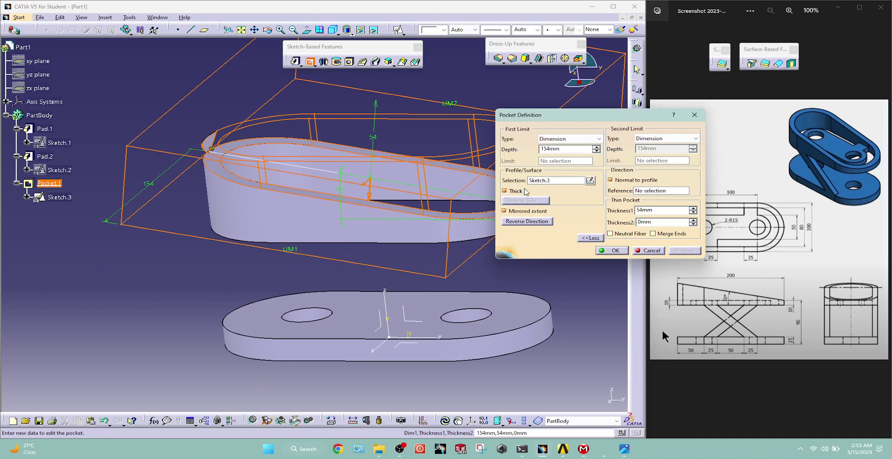
mouse_move(199, 233)
middle_down()
mouse_move(321, 202)
mouse_move(161, 211)
mouse_move(218, 214)
middle_up()
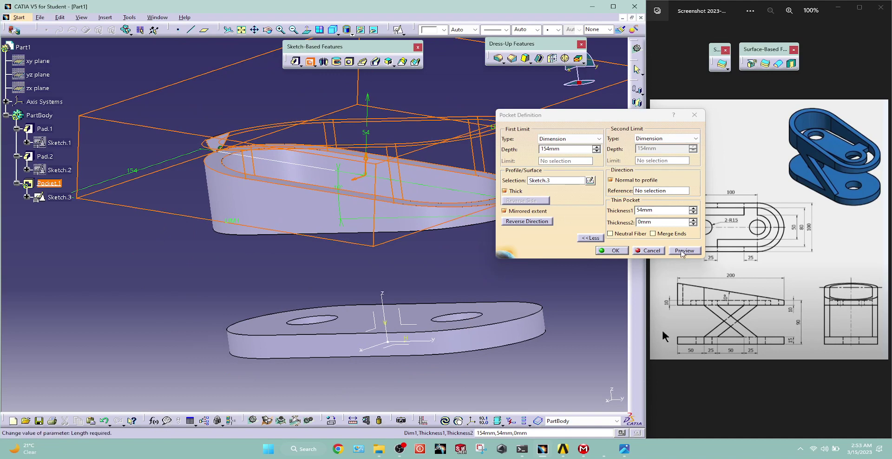
click(648, 251)
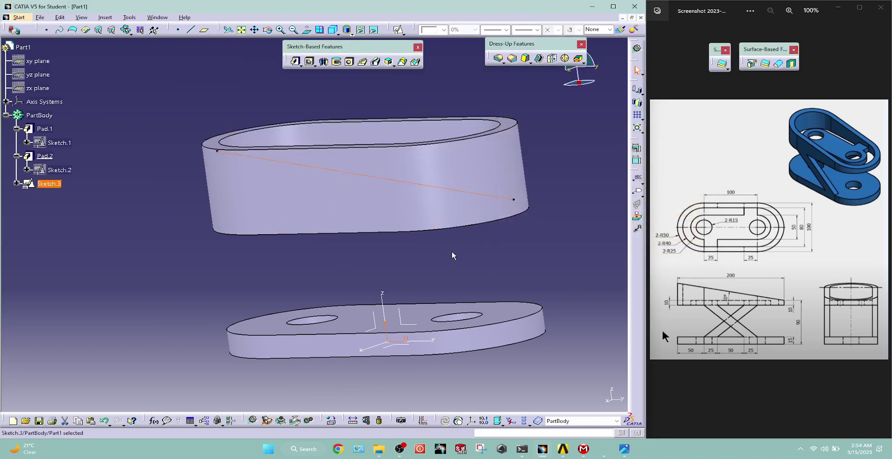
Create Pocket.1 from Sketch.3 with reversed side and mirrored extent, slicing the ring along the slant
middle_drag(451, 250, 443, 261)
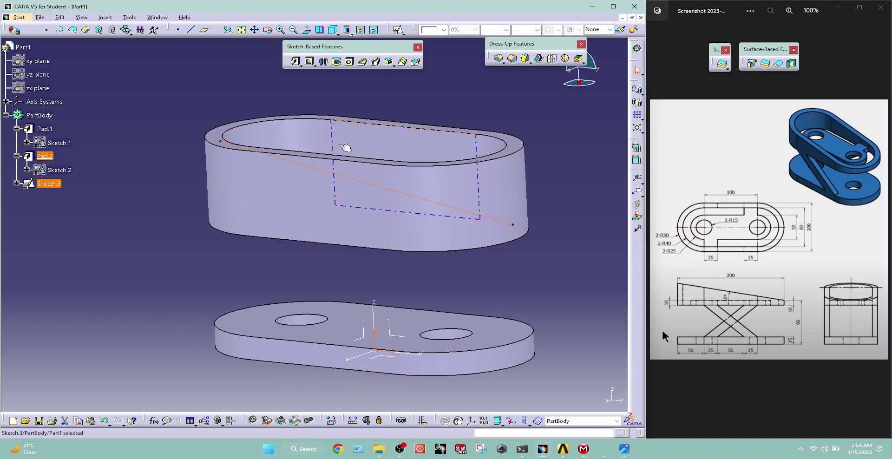
click(310, 63)
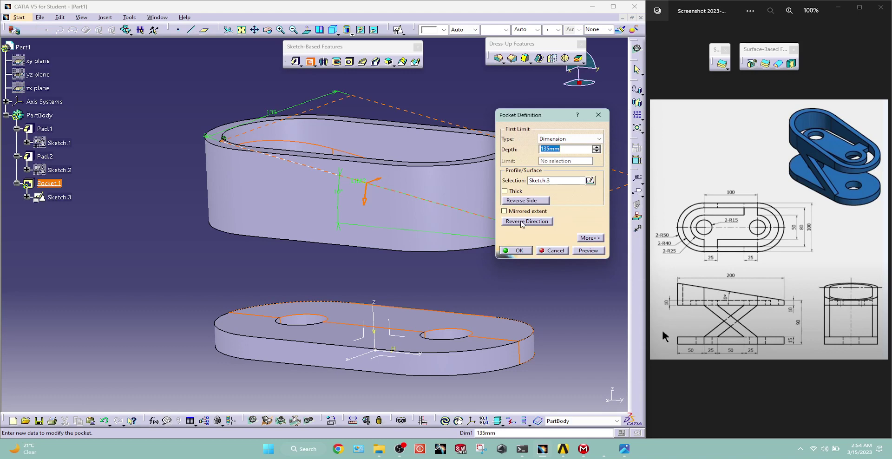
click(522, 222)
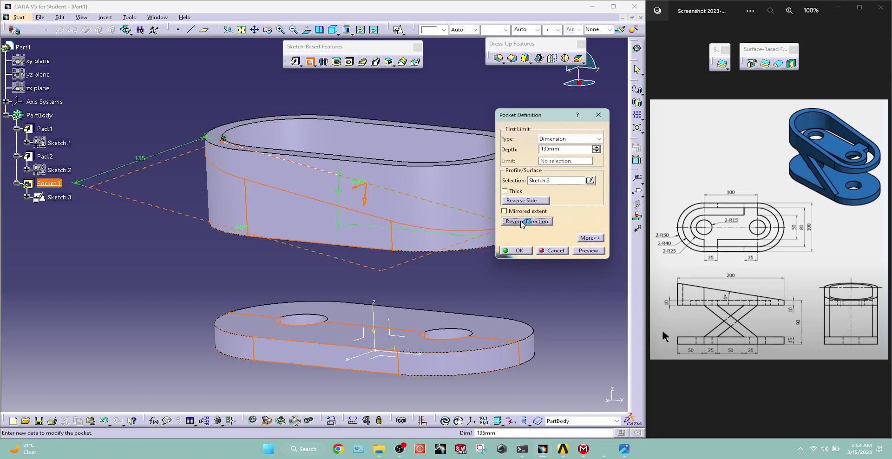
click(521, 223)
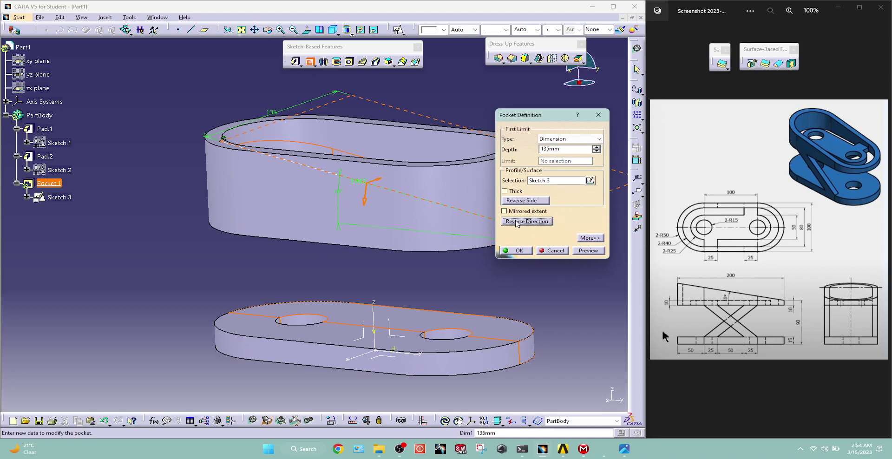
click(525, 201)
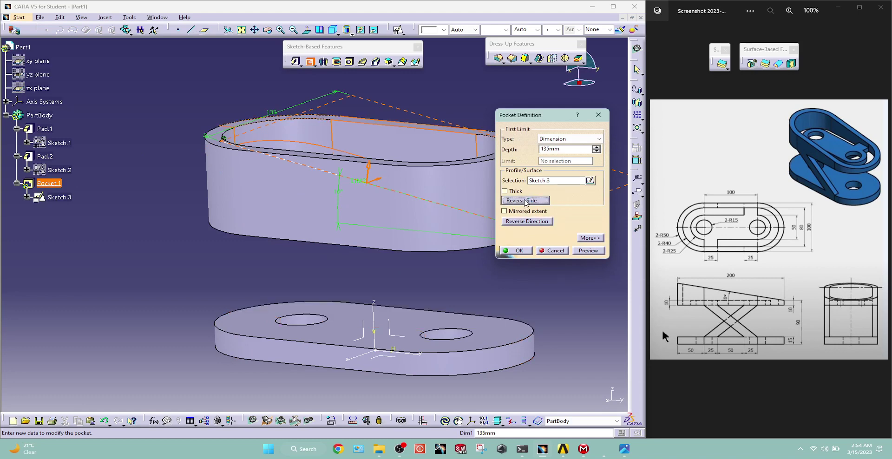
click(588, 250)
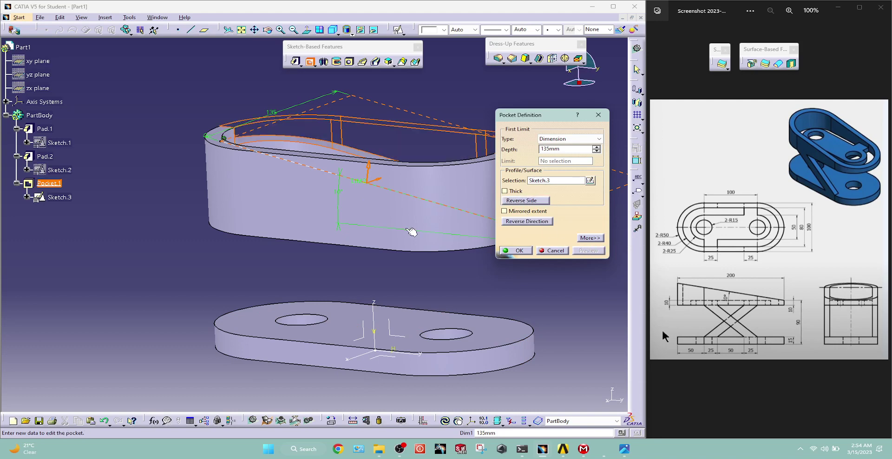
mouse_move(376, 222)
middle_down()
mouse_move(276, 253)
mouse_move(285, 261)
middle_up()
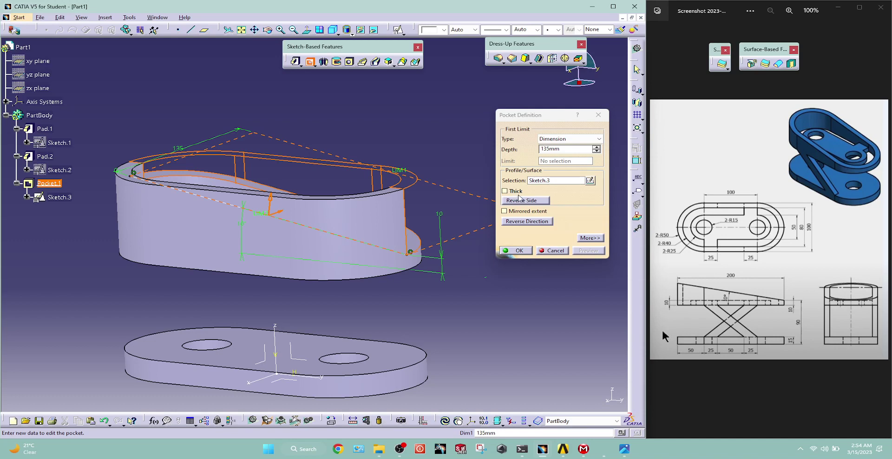
click(509, 212)
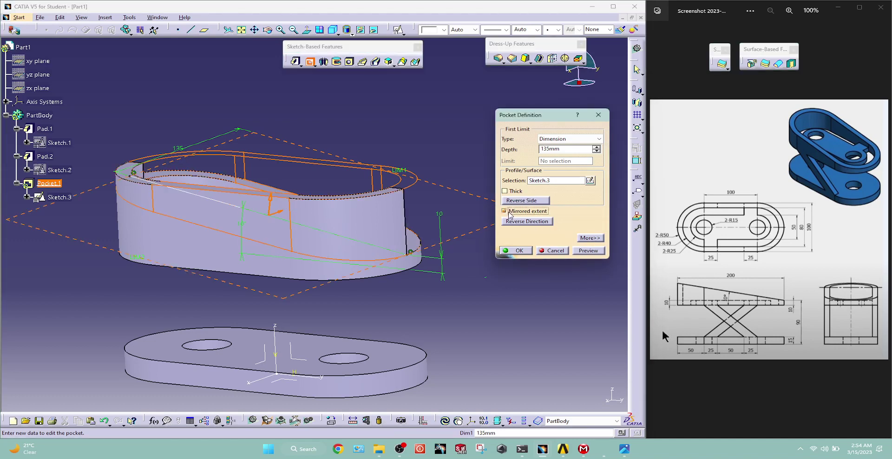
click(594, 251)
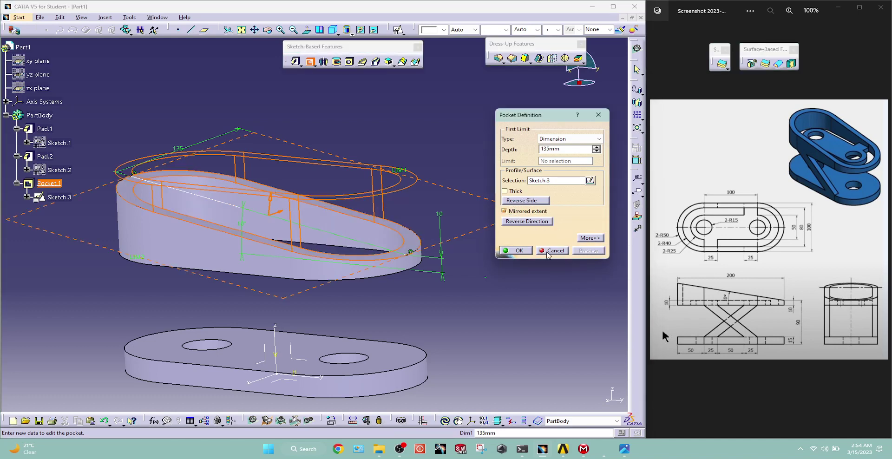
click(510, 251)
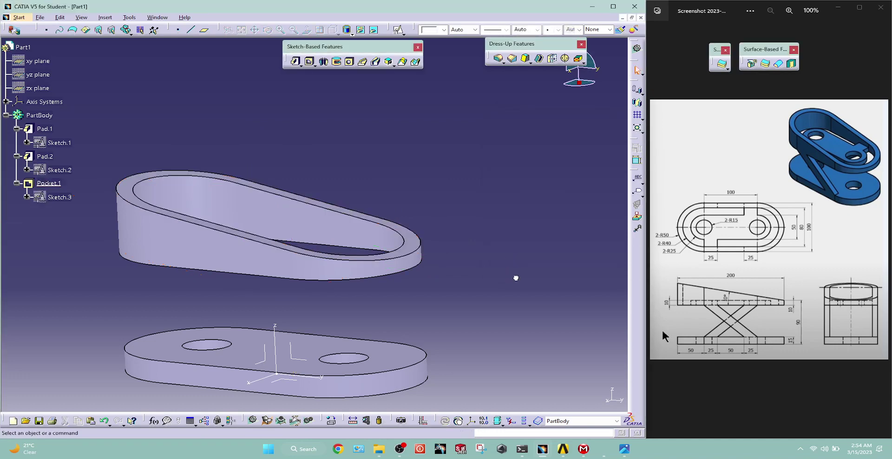
mouse_move(215, 269)
middle_down()
mouse_move(298, 239)
mouse_move(240, 339)
mouse_move(247, 355)
mouse_move(237, 354)
mouse_move(249, 365)
mouse_move(242, 316)
middle_up()
mouse_move(292, 228)
middle_down()
mouse_move(249, 246)
mouse_move(255, 294)
mouse_move(235, 299)
mouse_move(232, 269)
mouse_move(236, 284)
mouse_move(291, 207)
mouse_move(386, 269)
mouse_move(369, 223)
middle_up()
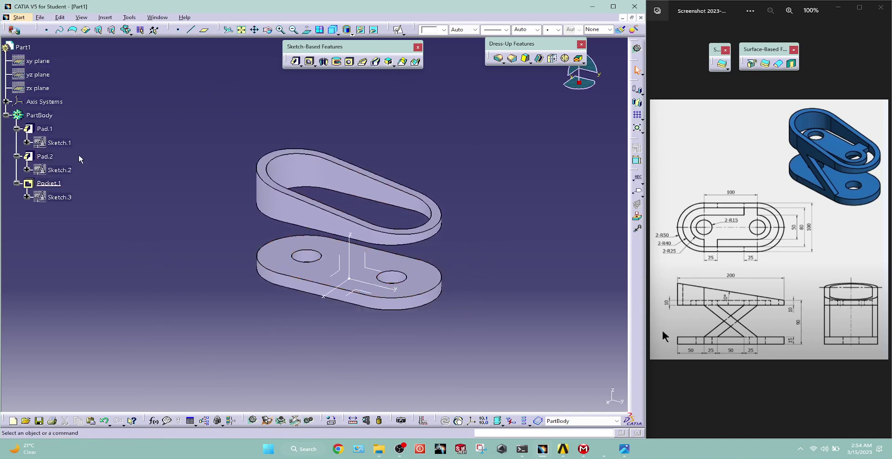
Copy Sketch.1 and paste it into PartBody as Sketch.4, then open it for editing
right_click(62, 144)
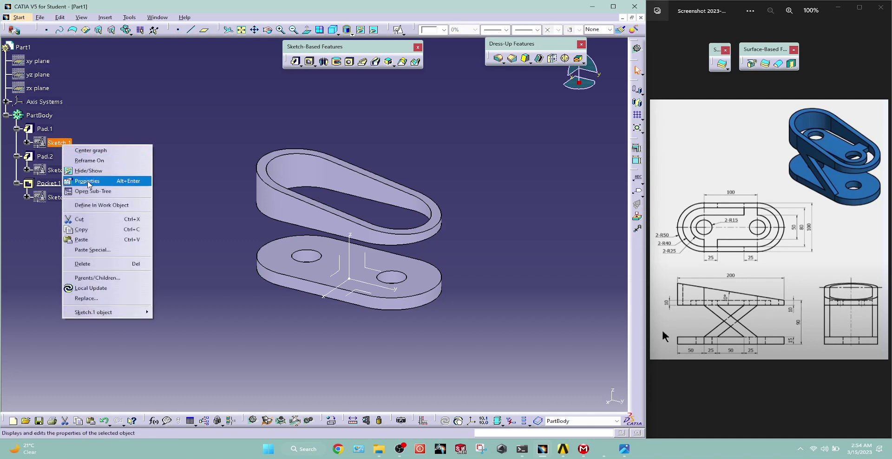
click(96, 227)
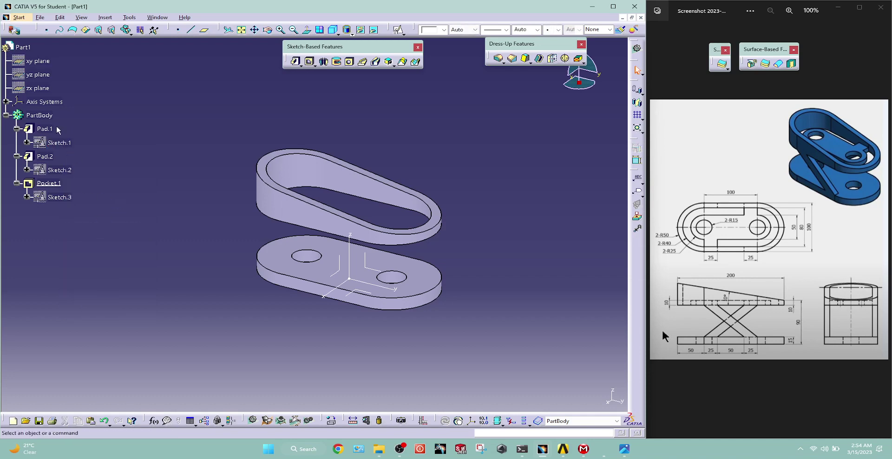
click(42, 116)
right_click(45, 119)
click(83, 212)
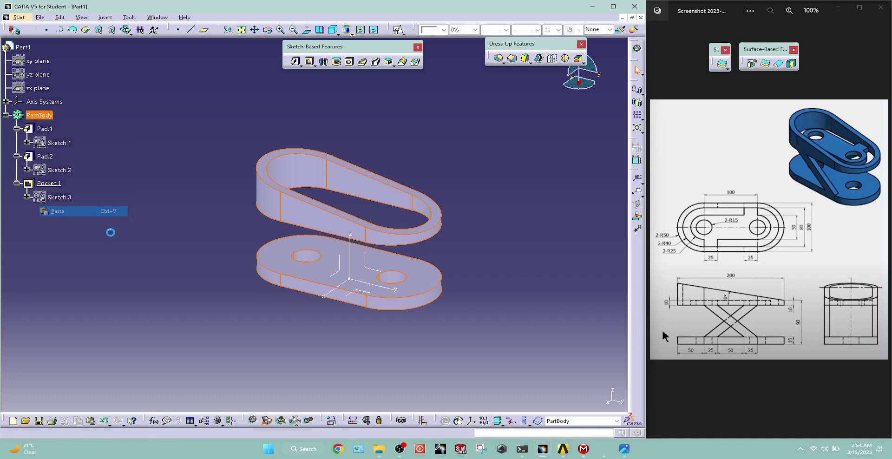
double_click(49, 210)
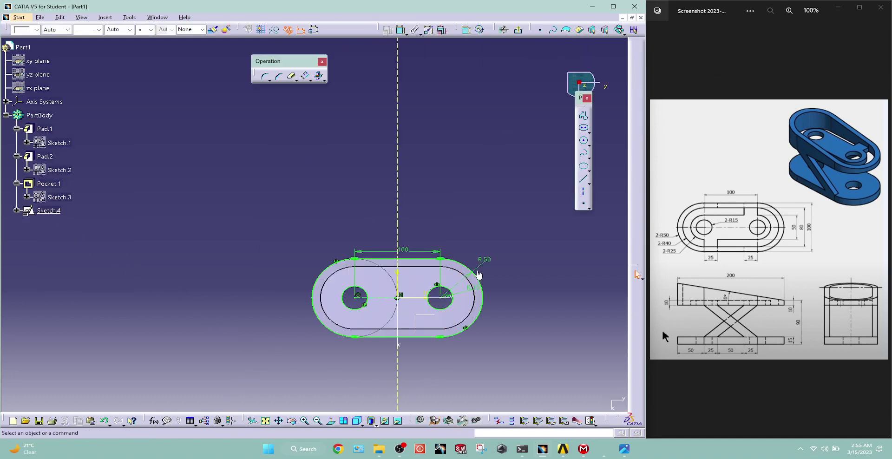
Change the R50 end radius to 25 and move the R15 dimension clear of the hole
double_click(479, 274)
text(25)
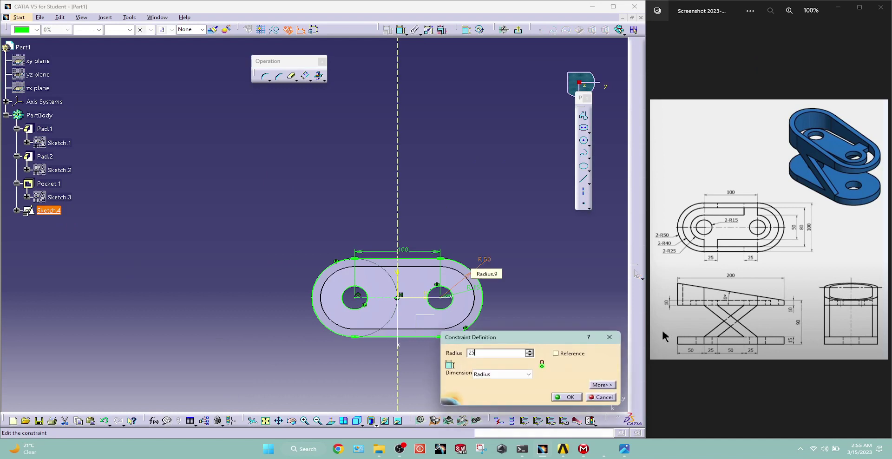
key(Return)
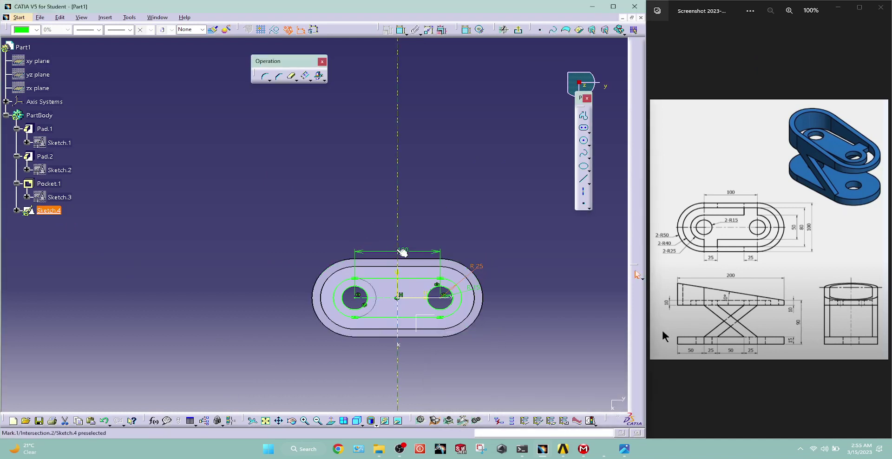
mouse_move(414, 382)
middle_down()
mouse_move(370, 343)
mouse_move(338, 286)
middle_up()
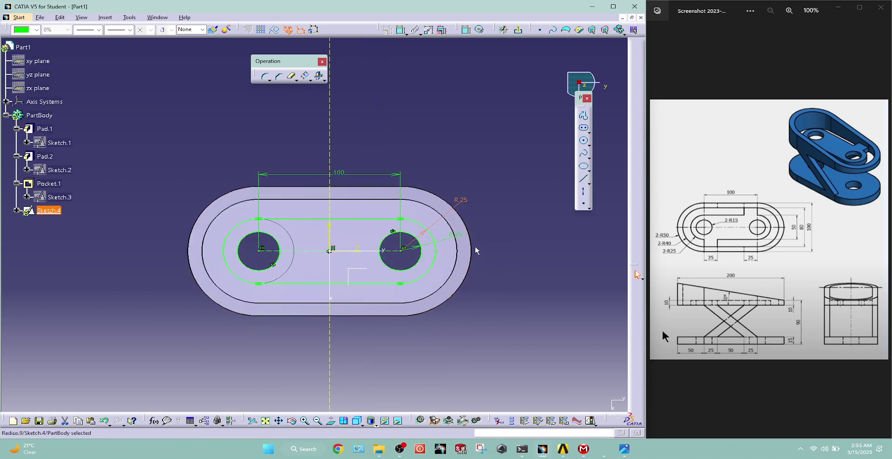
drag(456, 235, 490, 223)
click(506, 302)
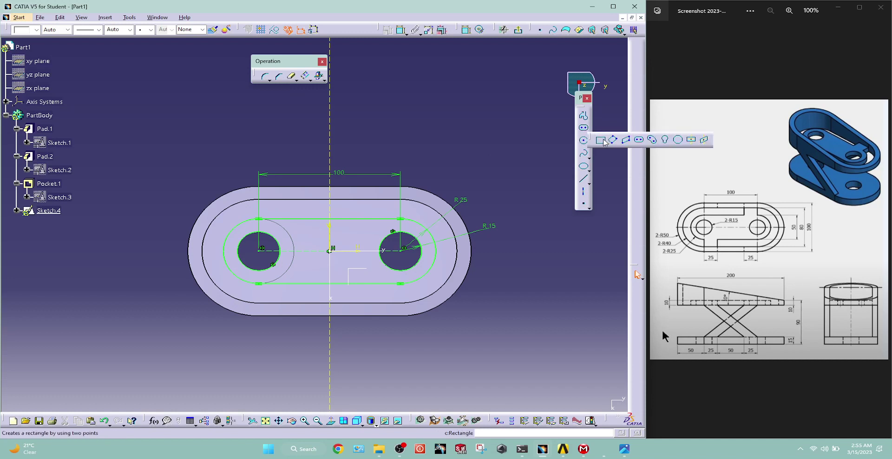
Cancel the Rectangle command and clear the accidental selection
click(603, 141)
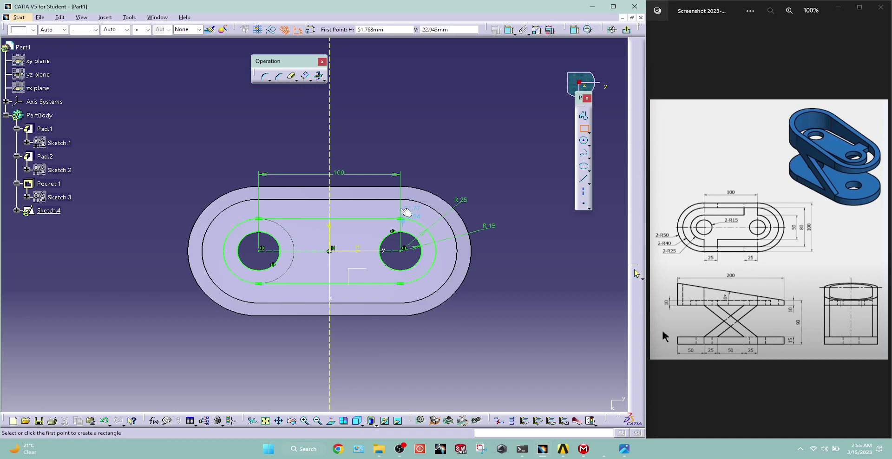
key(Escape)
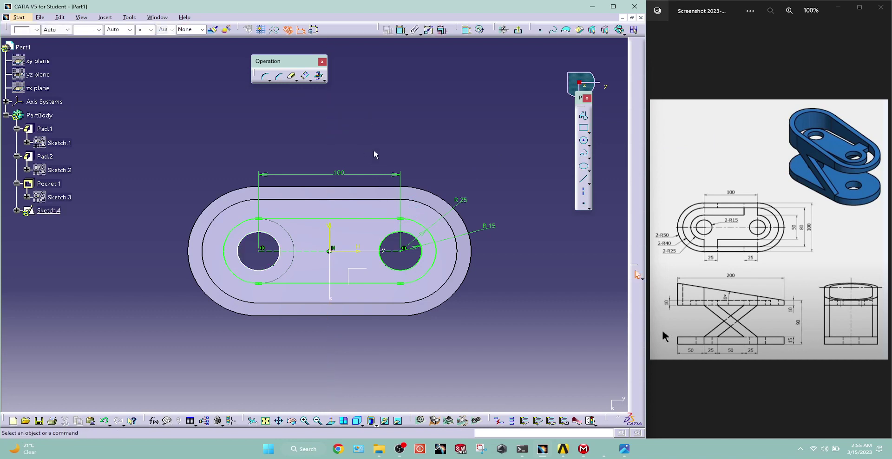
click(49, 211)
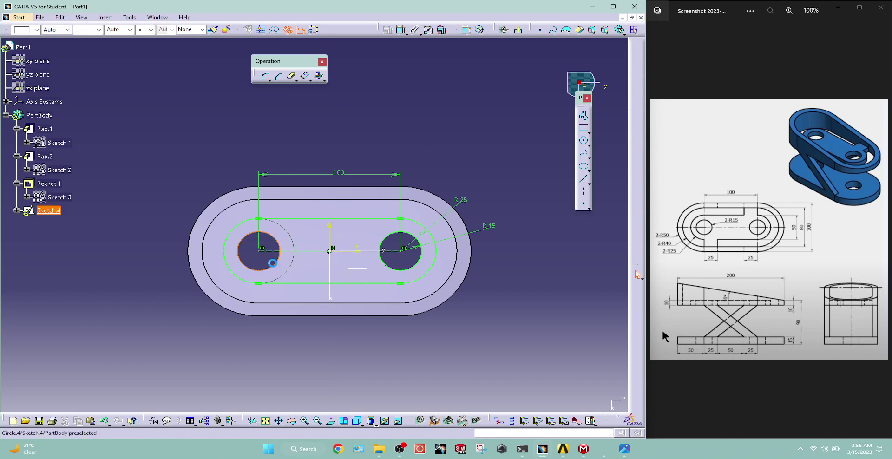
click(129, 218)
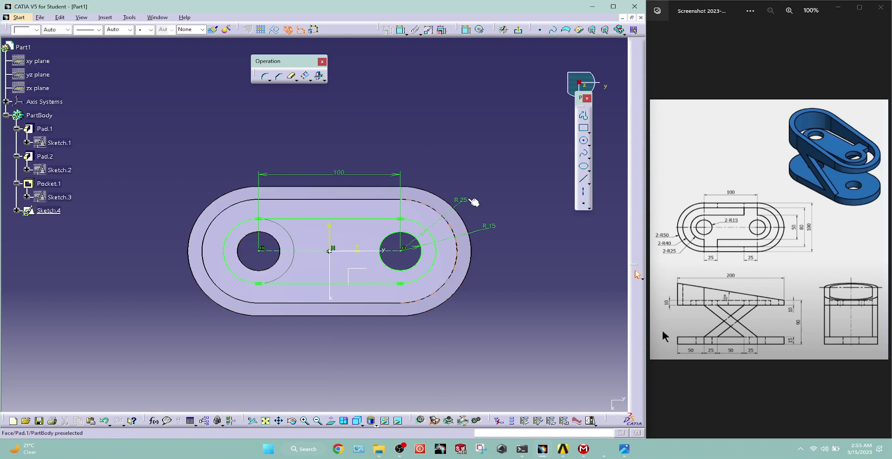
Draw a three-sided notch profile rising from the slot's top edge above the right hole
click(583, 128)
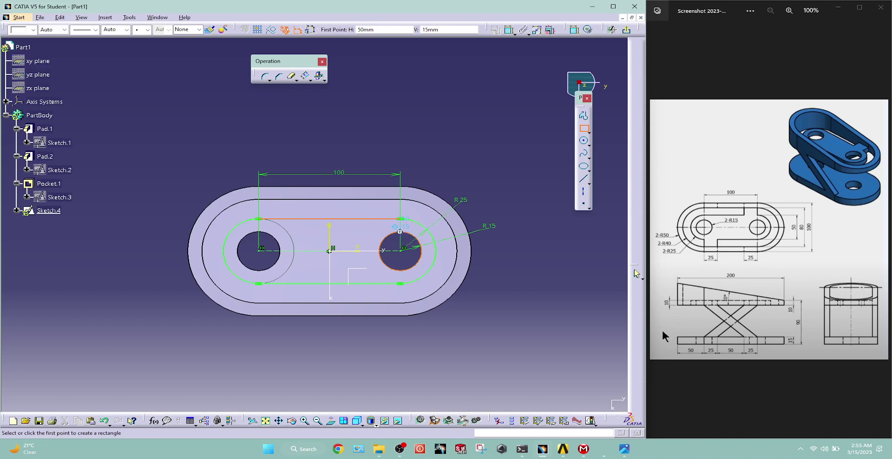
scroll(400, 231, up, 1)
scroll(404, 227, up, 1)
scroll(418, 218, up, 1)
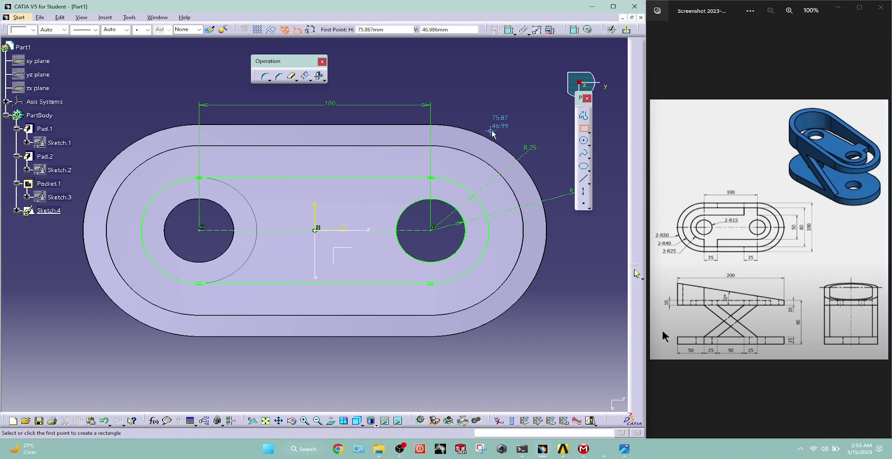
click(583, 115)
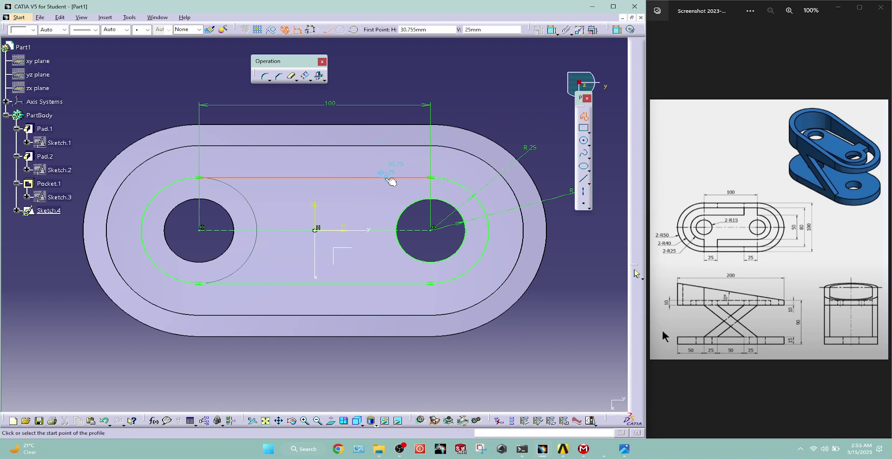
click(389, 174)
click(386, 141)
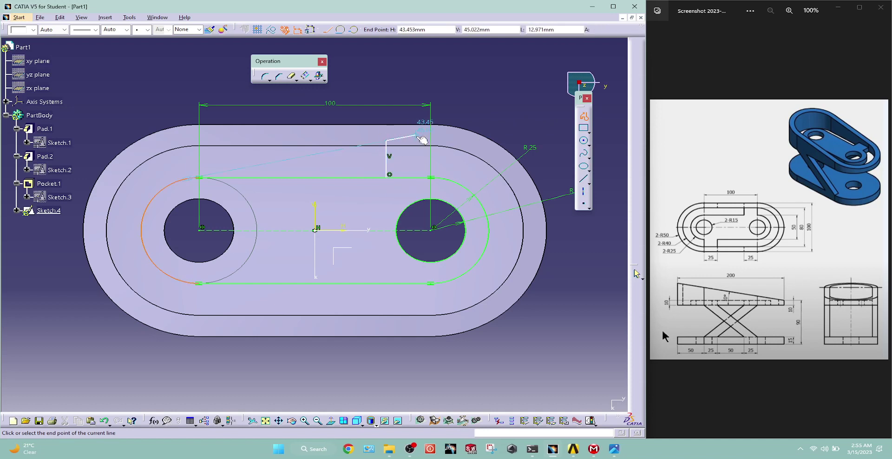
click(431, 141)
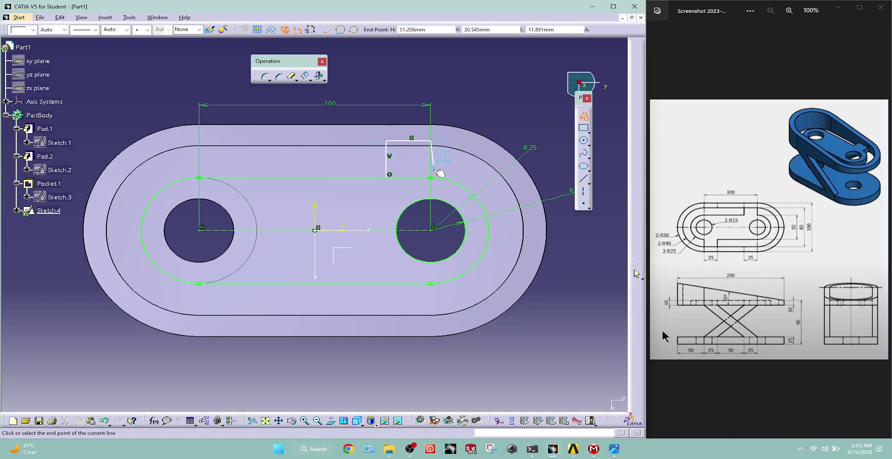
click(431, 177)
key(Escape)
key(Escape)
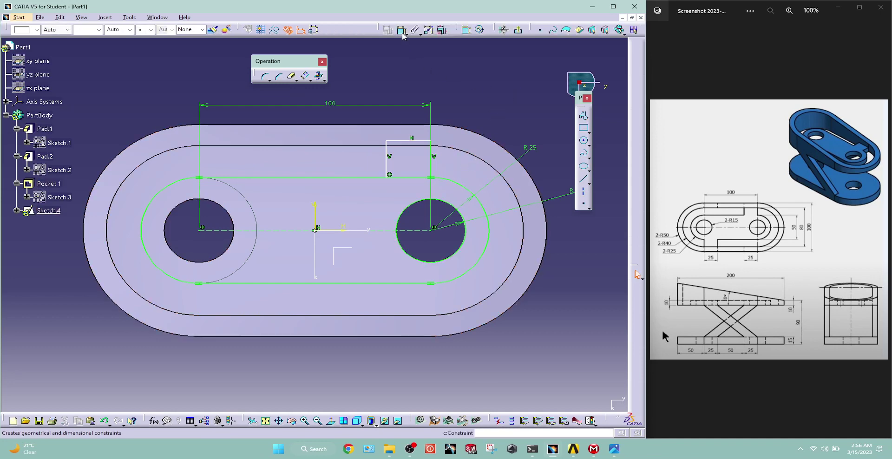
Dimension the notch top to 25, make it coincident with the oval edge, and trim the slot edge
click(408, 144)
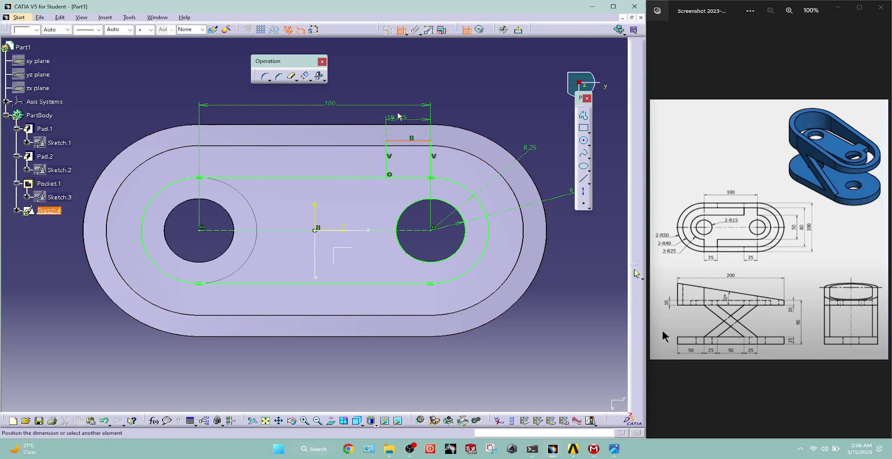
double_click(406, 84)
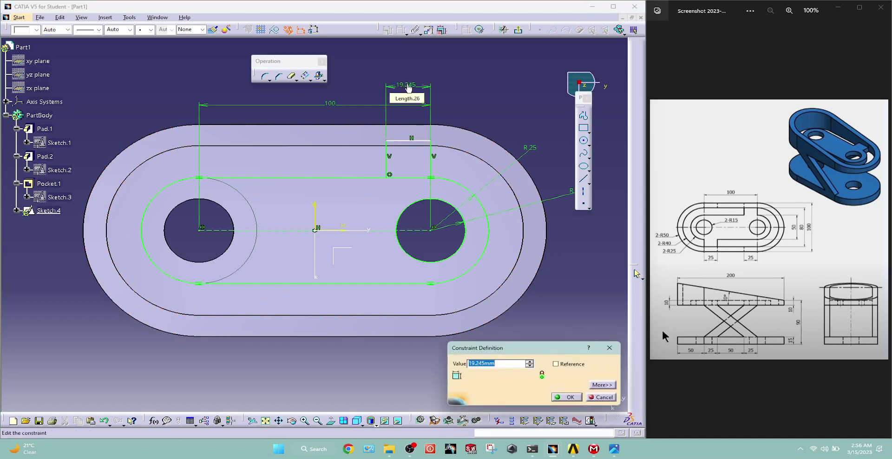
text(25)
key(Return)
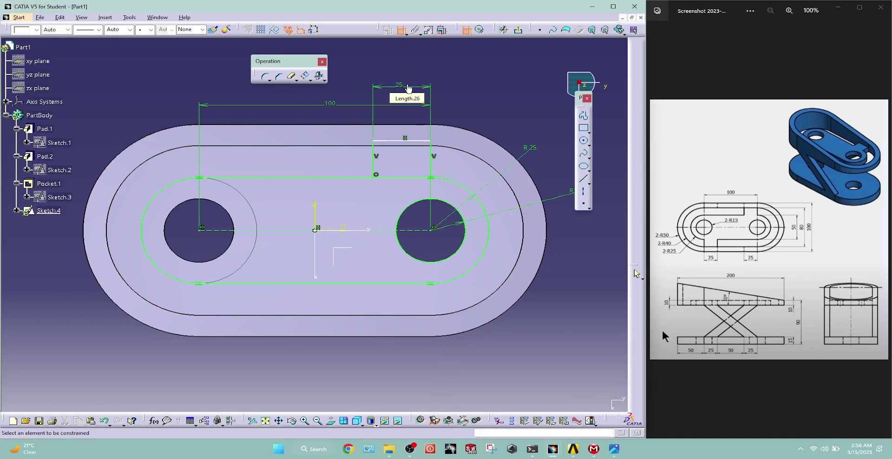
click(401, 142)
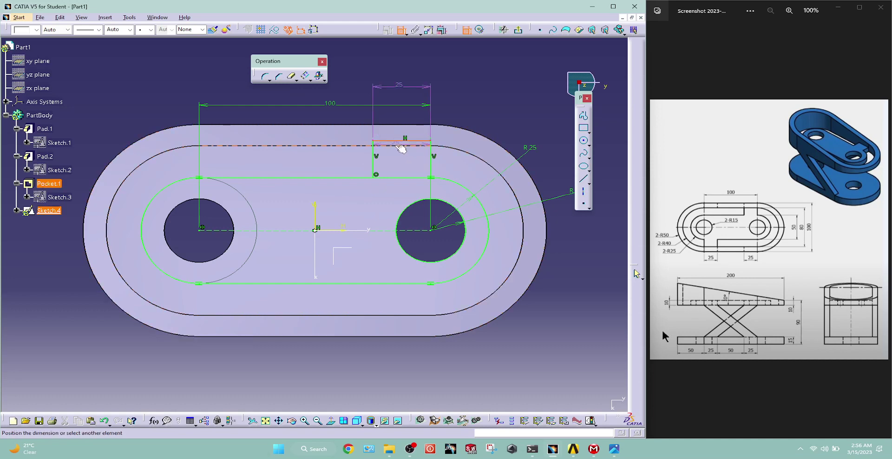
right_click(486, 95)
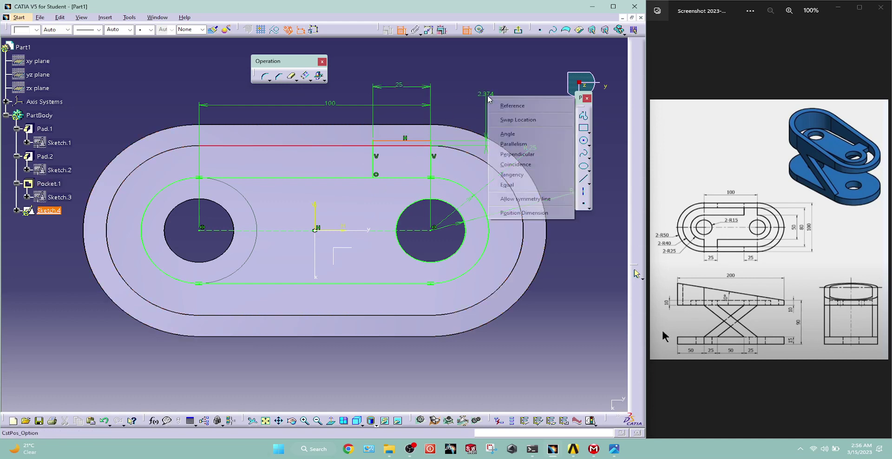
click(511, 164)
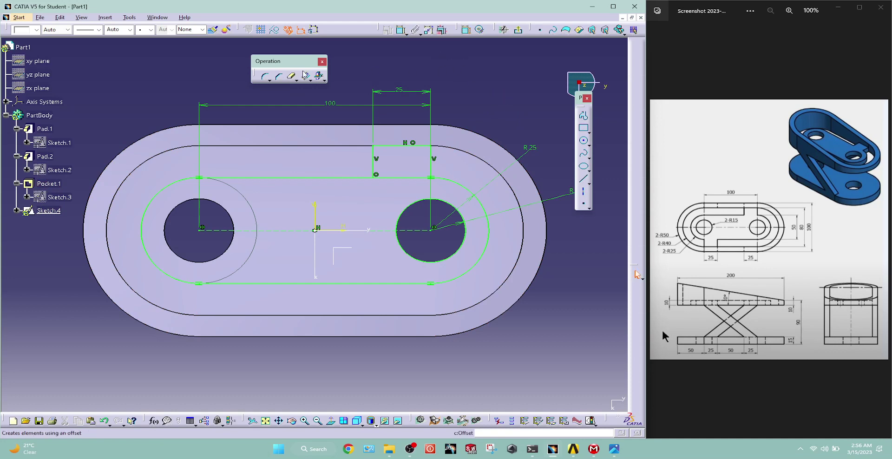
click(403, 179)
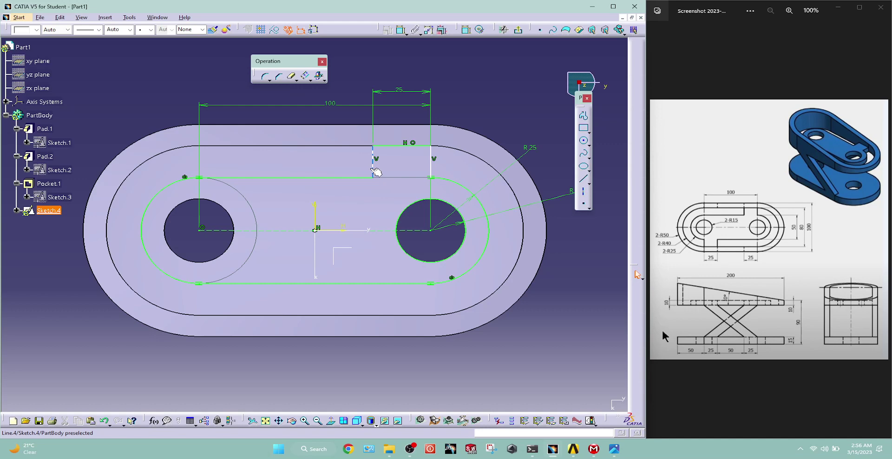
Drag the notch's left and right sides to reposition them
click(401, 93)
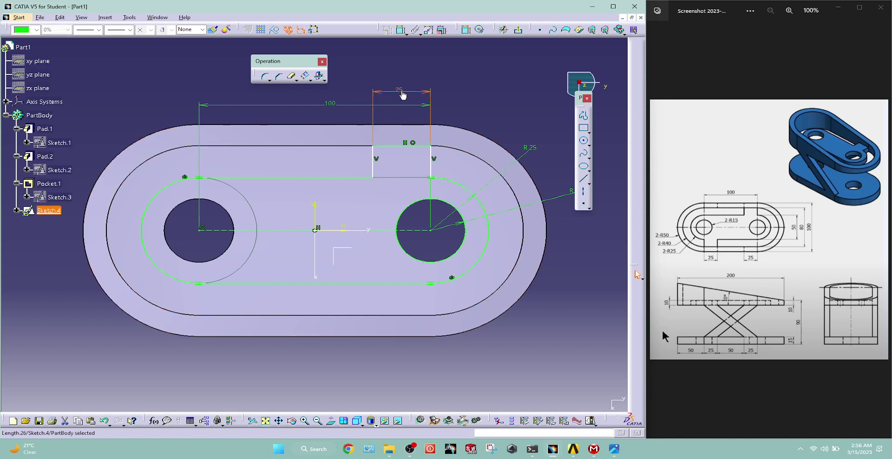
click(501, 79)
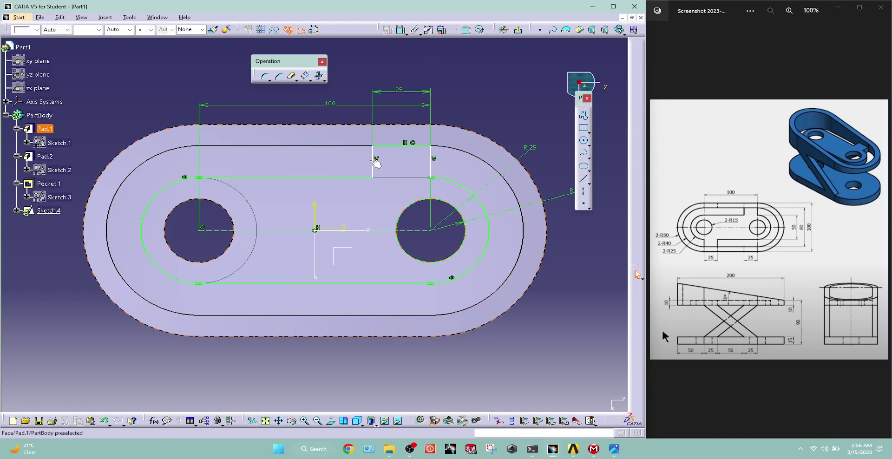
drag(376, 162, 389, 172)
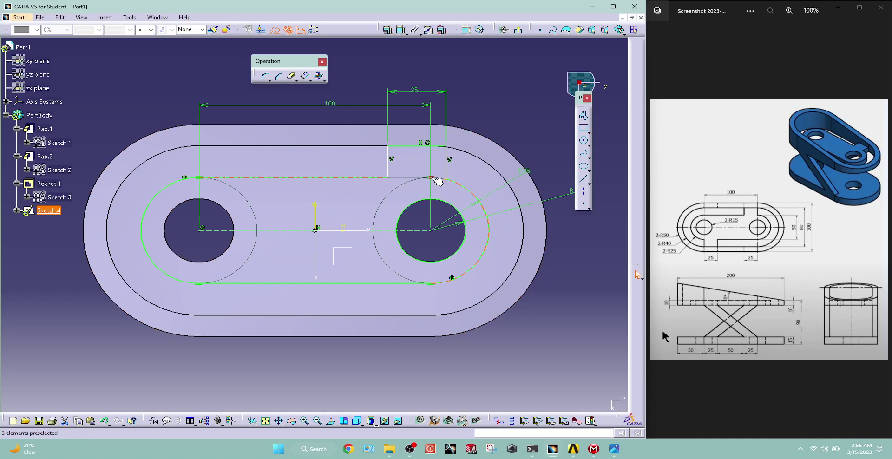
click(482, 152)
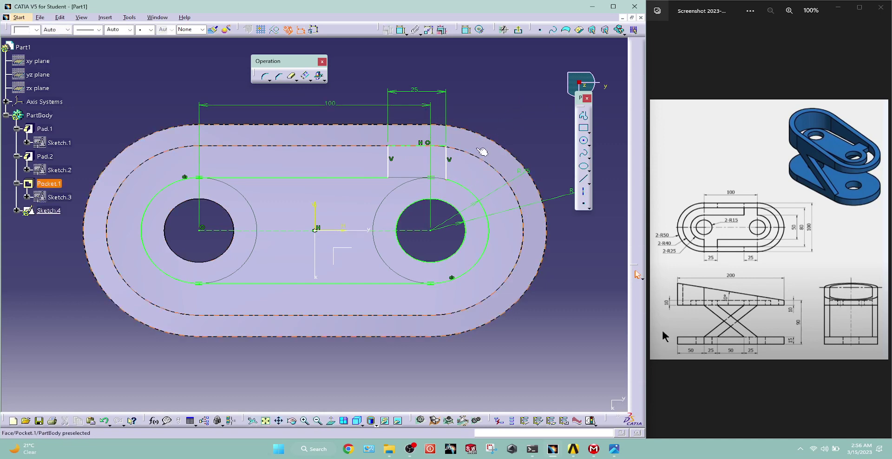
drag(446, 165, 407, 172)
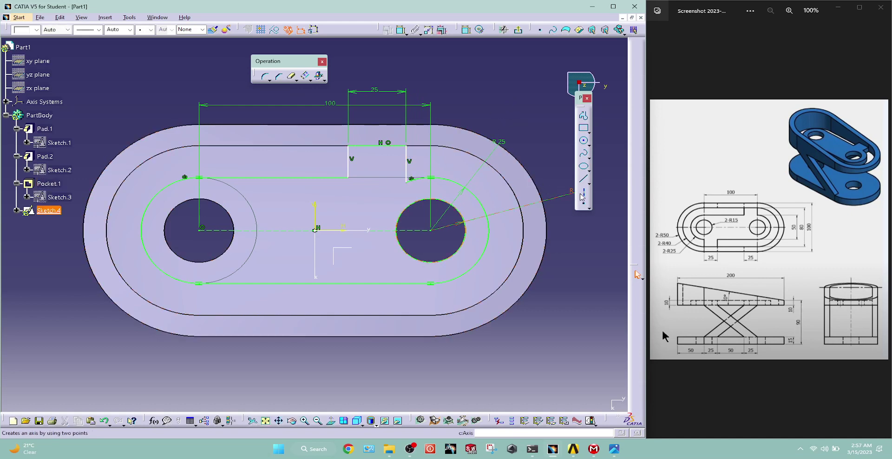
Add a vertical axis through the right hole's centre and make the notch's right side coincident with it
click(584, 196)
click(430, 230)
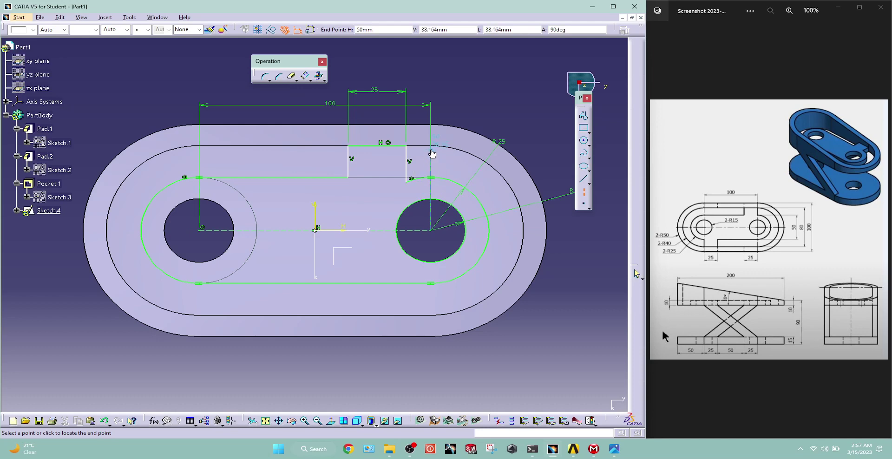
click(431, 71)
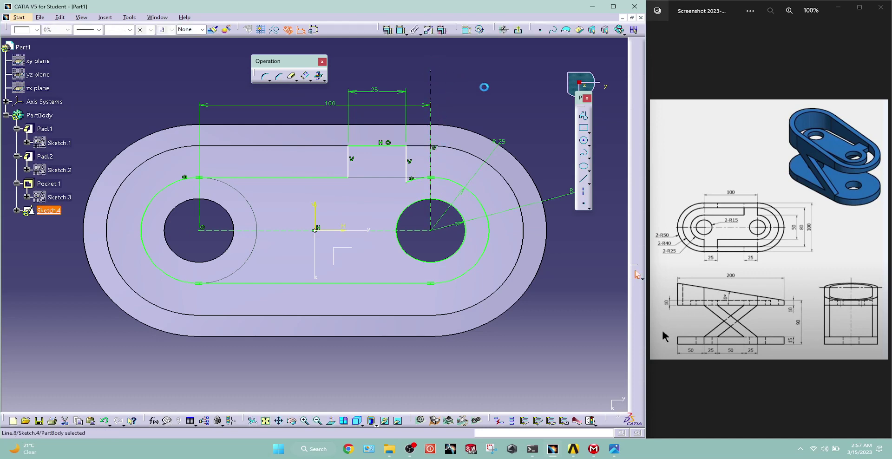
click(430, 192)
click(400, 30)
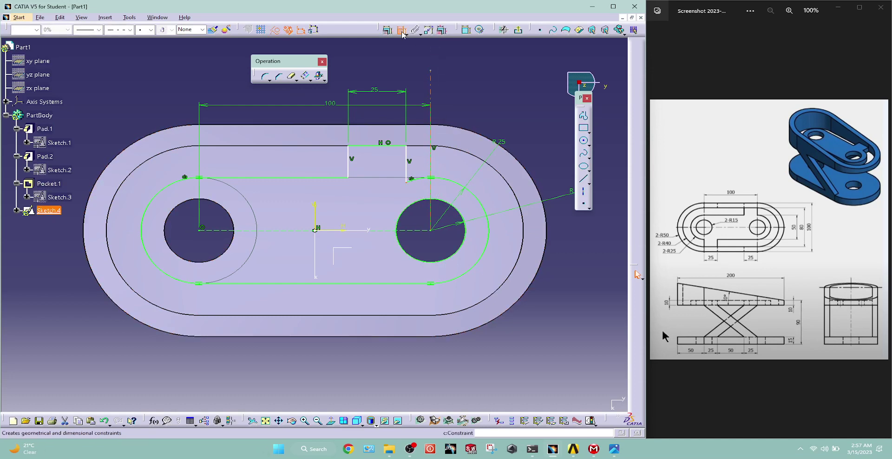
click(405, 163)
right_click(459, 84)
click(478, 140)
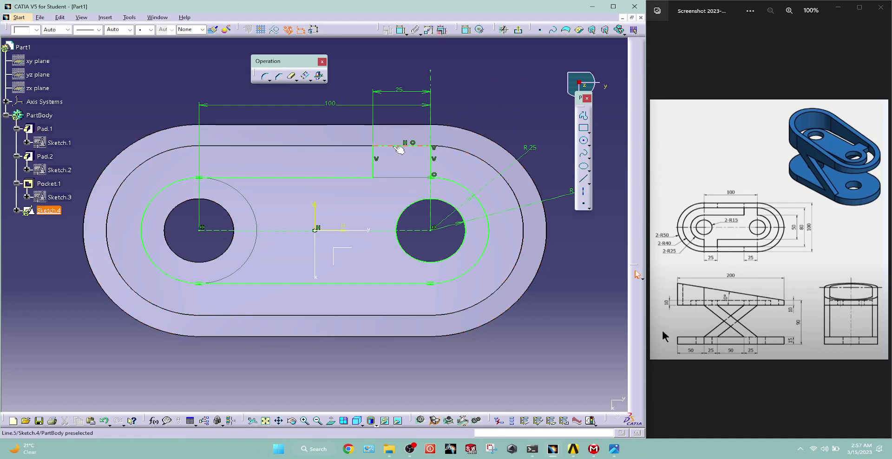
mouse_move(278, 353)
middle_down()
mouse_move(293, 327)
mouse_move(281, 344)
middle_up()
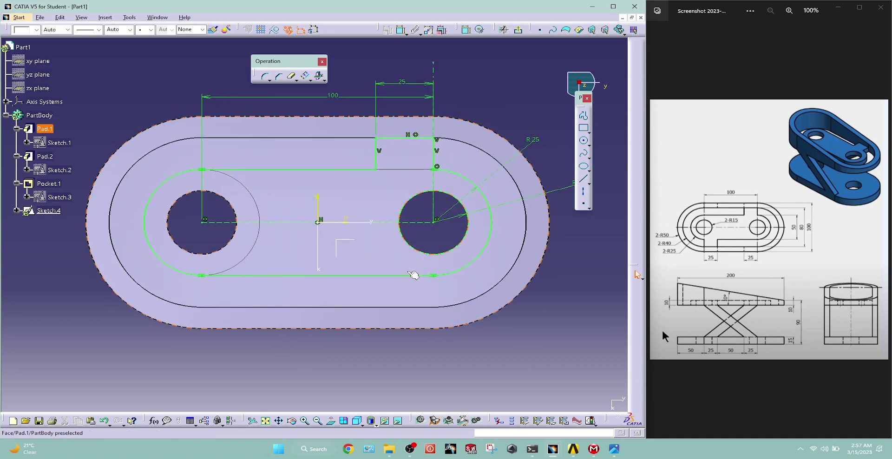
middle_drag(381, 290, 340, 314)
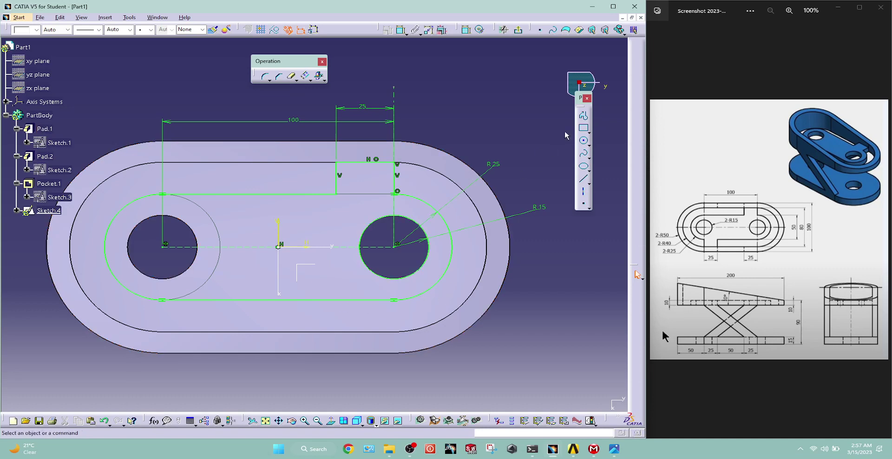
Draw a three-sided rectangular notch dropping from the lower slot line below the left hole
click(584, 115)
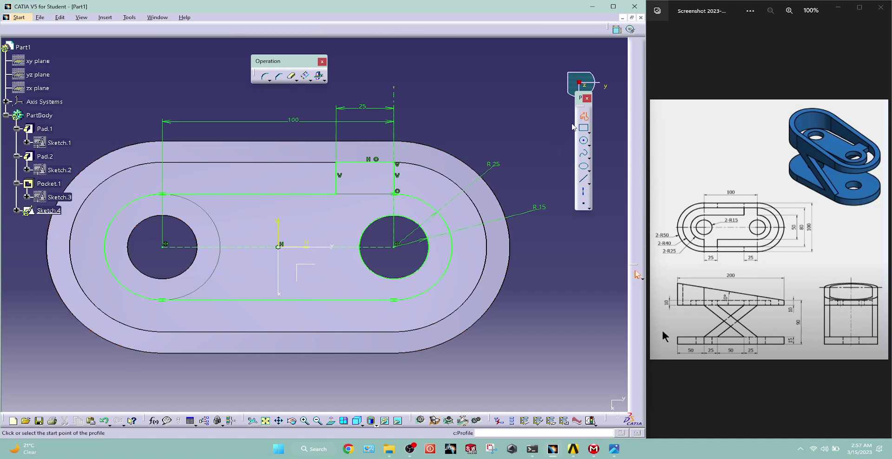
click(241, 298)
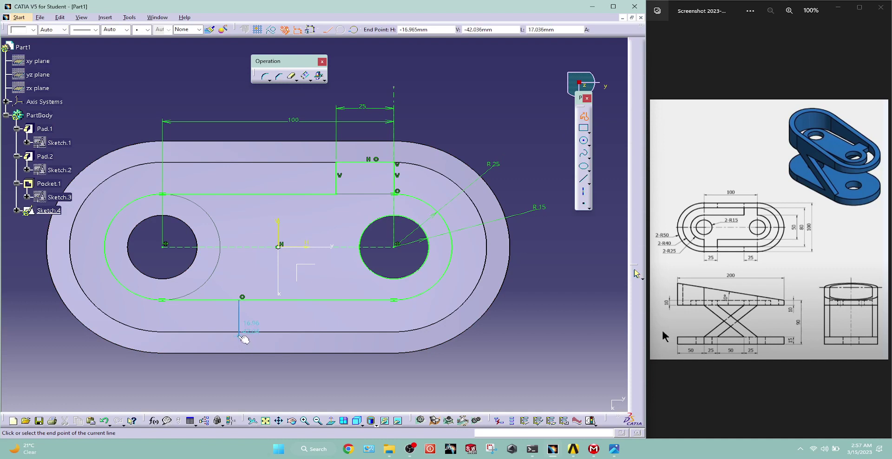
click(239, 335)
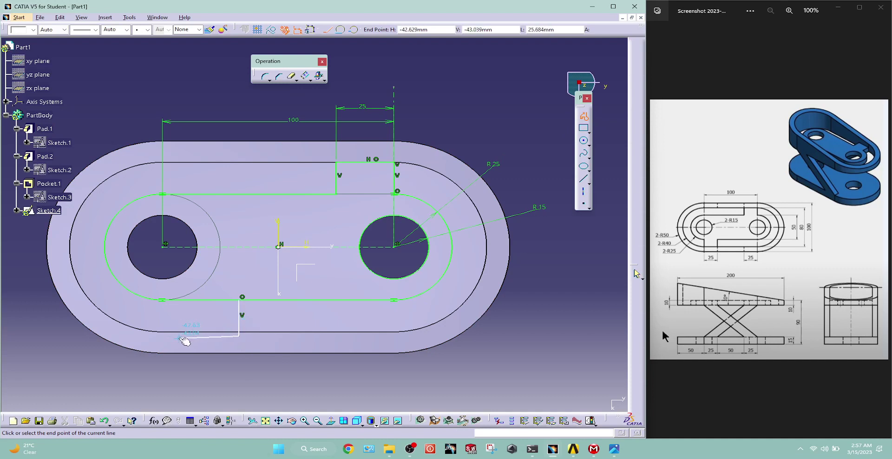
click(179, 336)
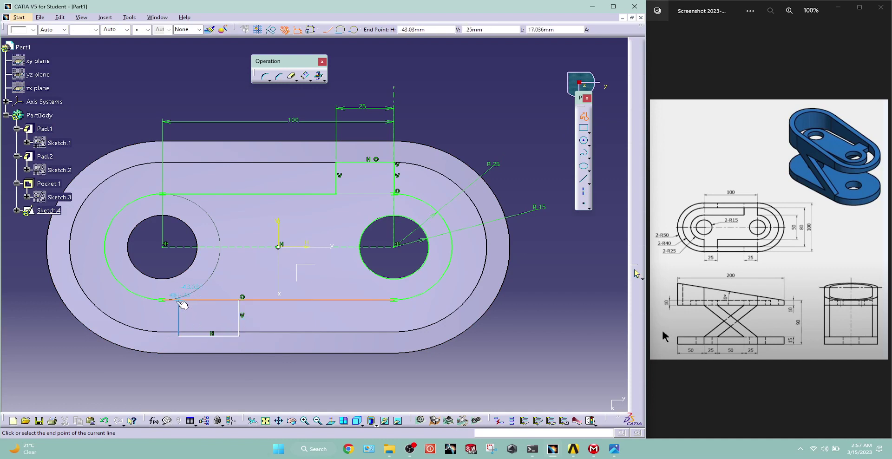
click(180, 300)
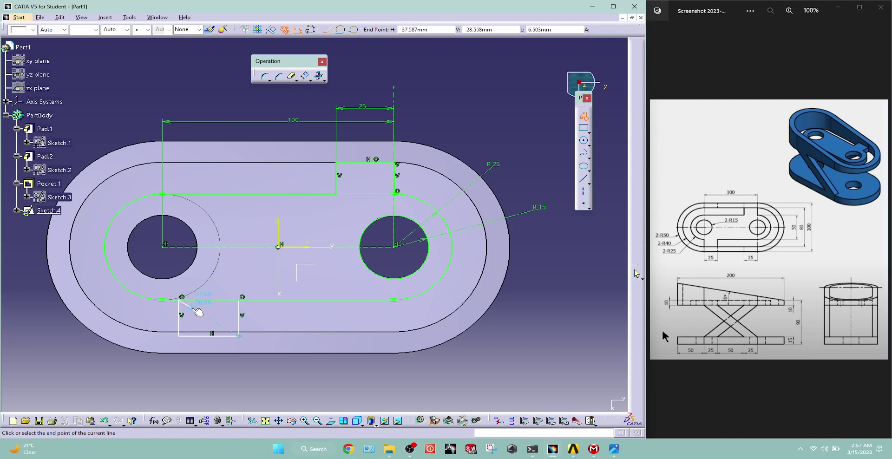
key(Escape)
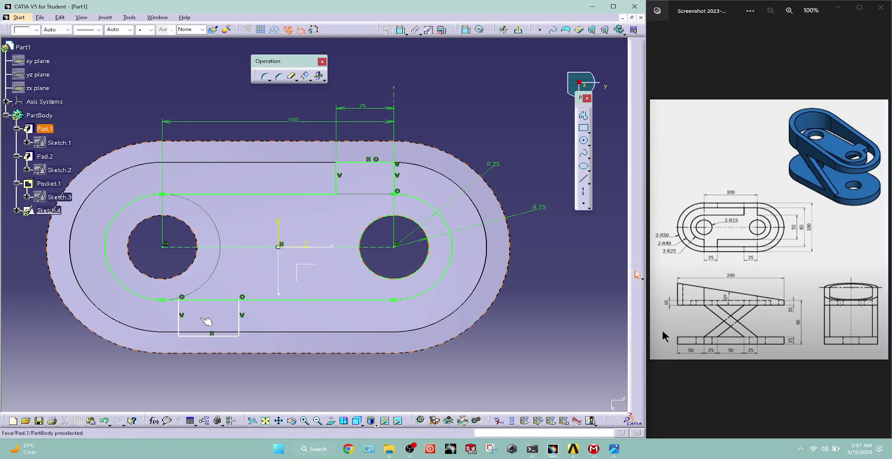
Make the notch's corner point coincide with the circle's point
click(181, 301)
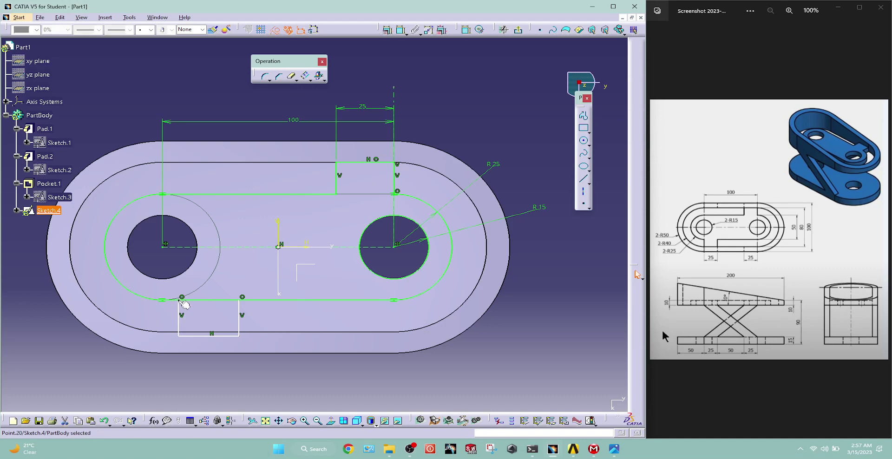
ctrl+click(165, 300)
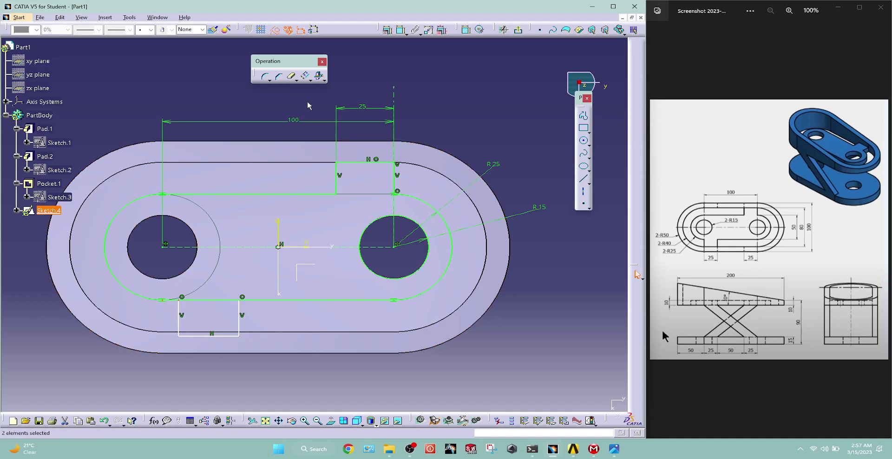
click(511, 420)
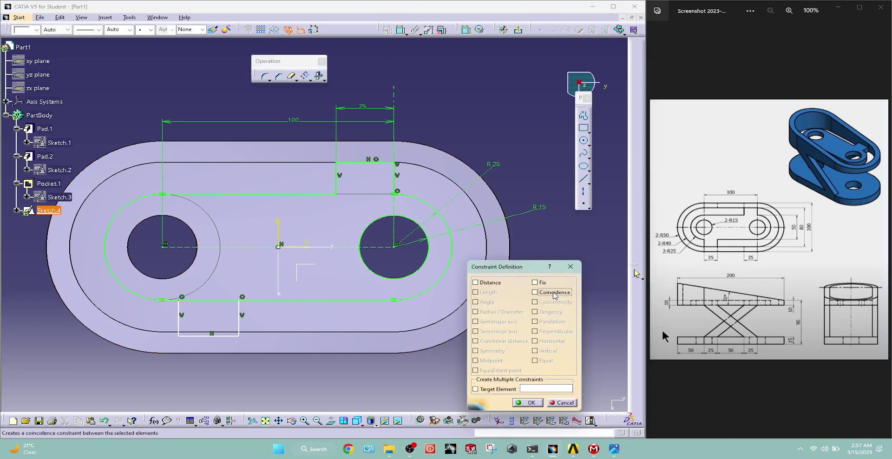
click(552, 292)
click(527, 402)
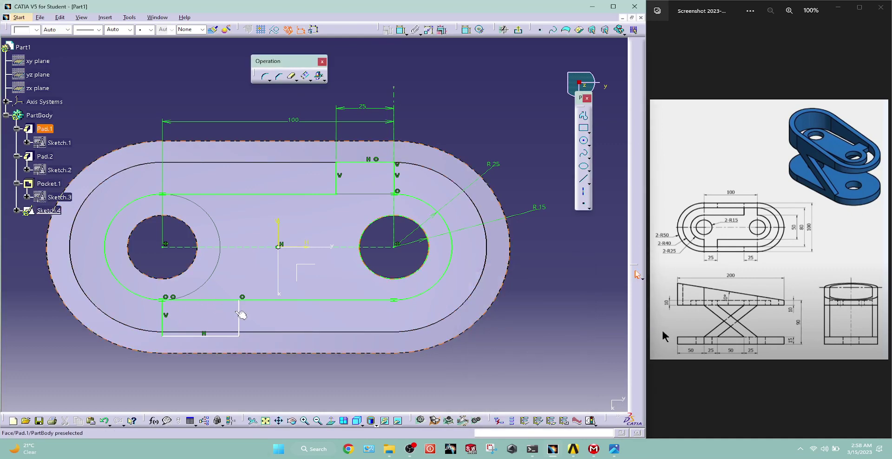
Dimension the notch width to 25 mm and constrain its bottom line as horizontal
key(c)
click(162, 317)
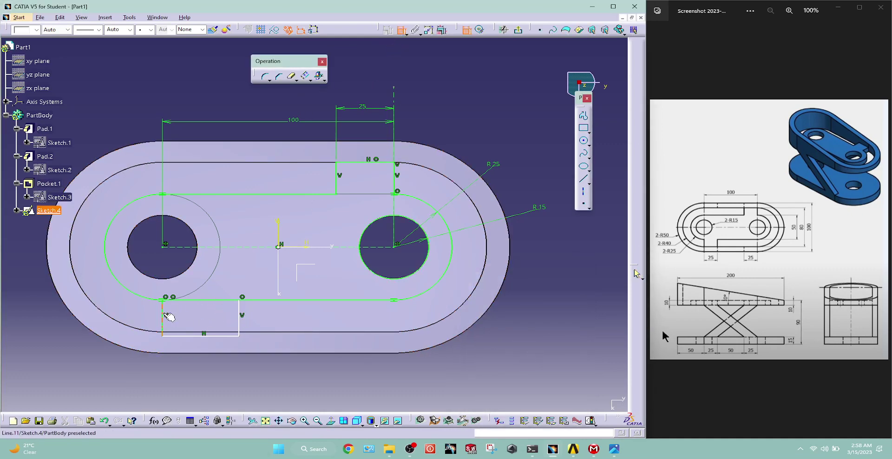
click(240, 316)
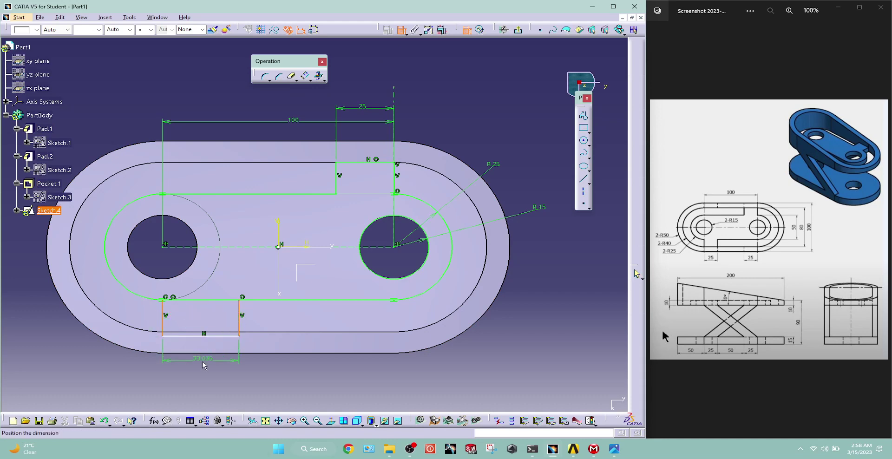
double_click(205, 362)
text(25)
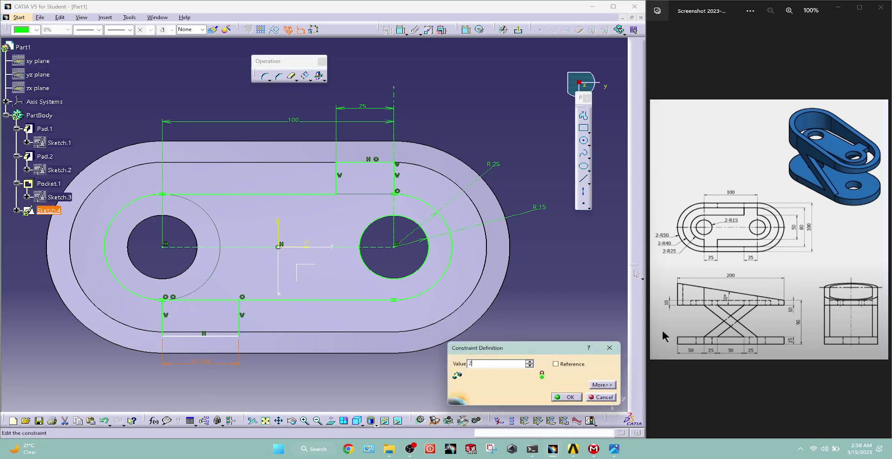
key(Return)
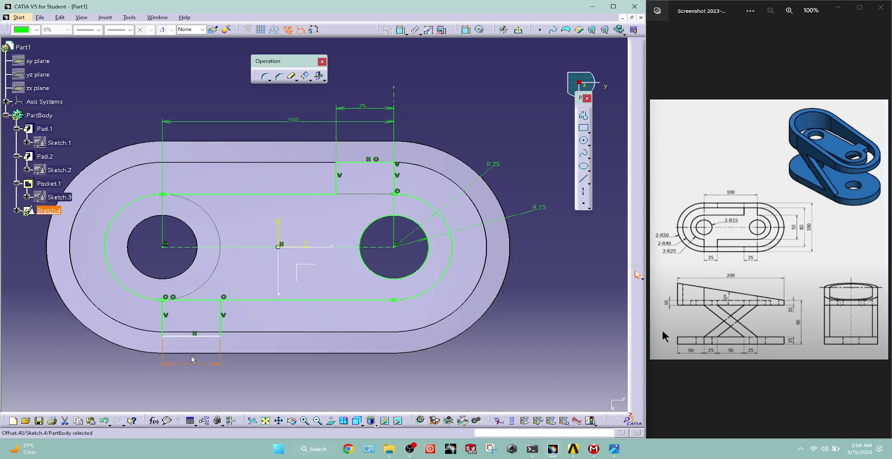
click(204, 334)
ctrl+click(227, 331)
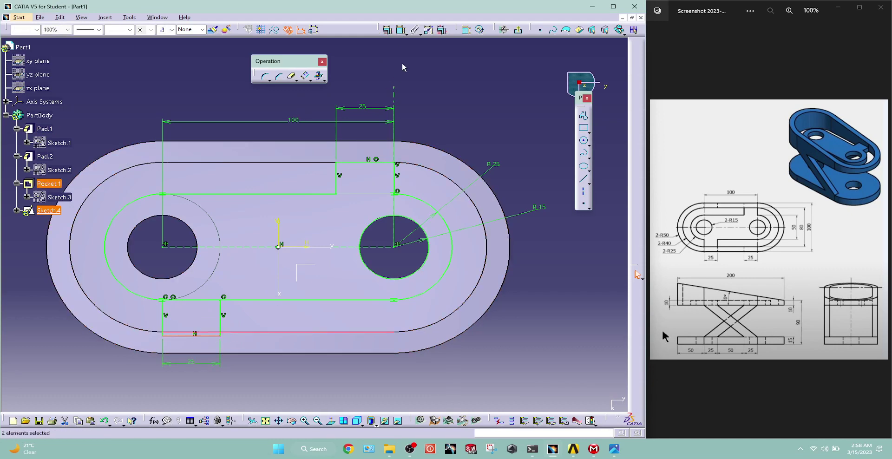
click(387, 30)
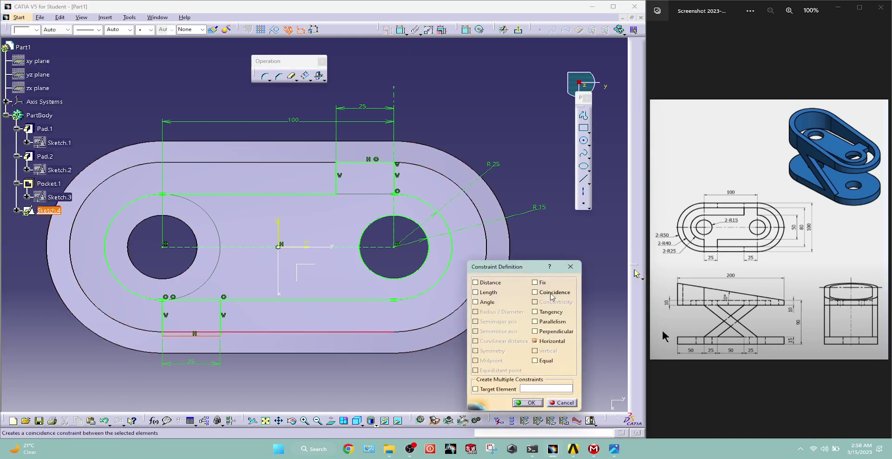
click(527, 402)
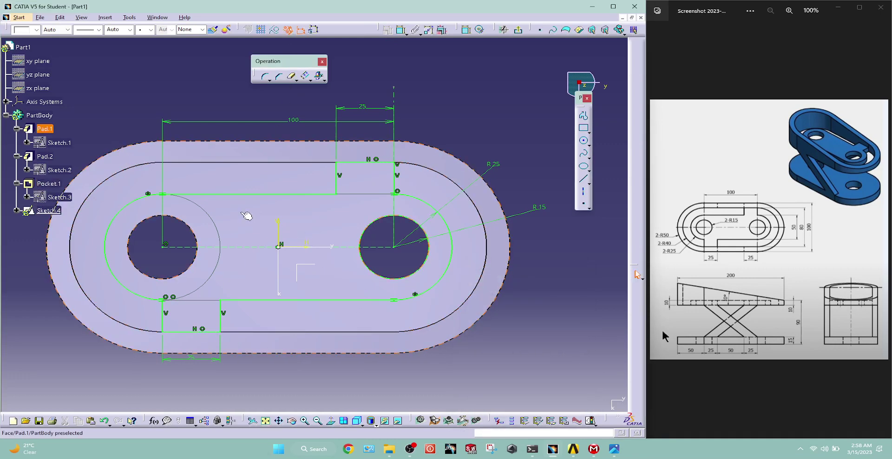
Pad Sketch.4 as Pad.3 with a 90 mm first limit and -80 mm second limit, then reopen Sketch.4
click(516, 30)
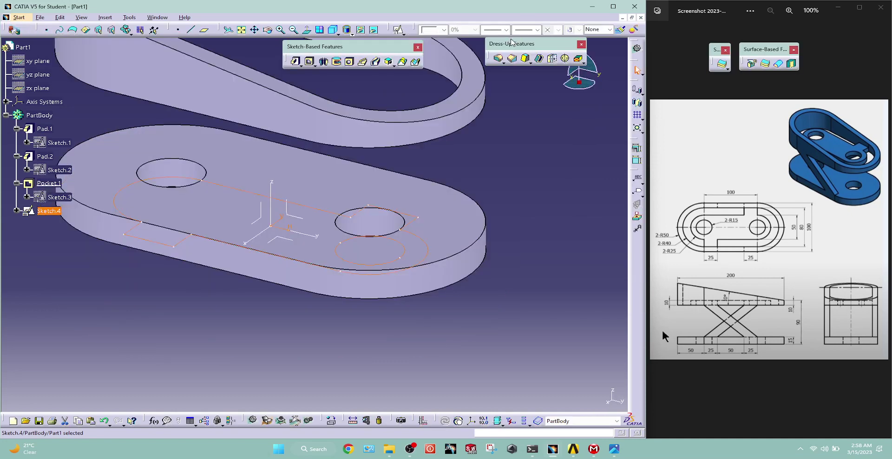
middle_drag(504, 213, 457, 154)
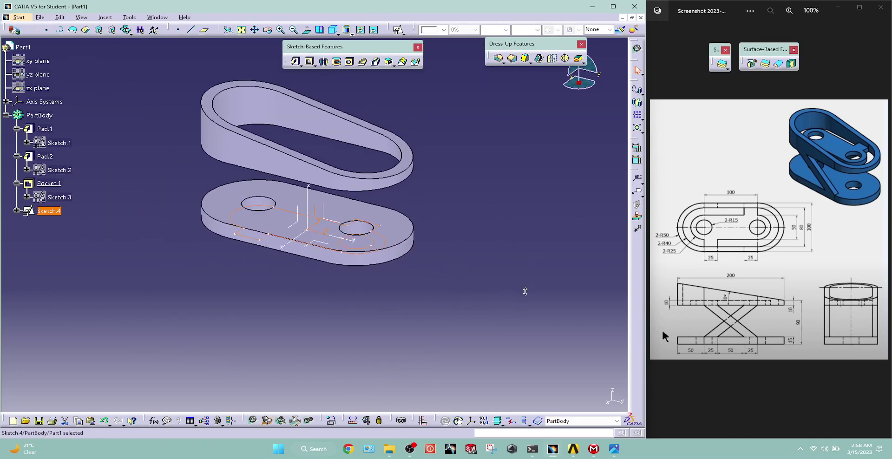
click(296, 61)
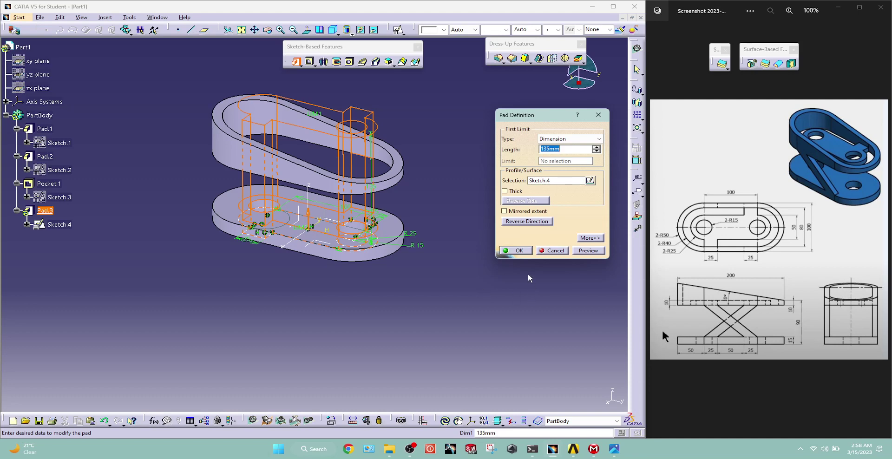
text(90)
click(594, 238)
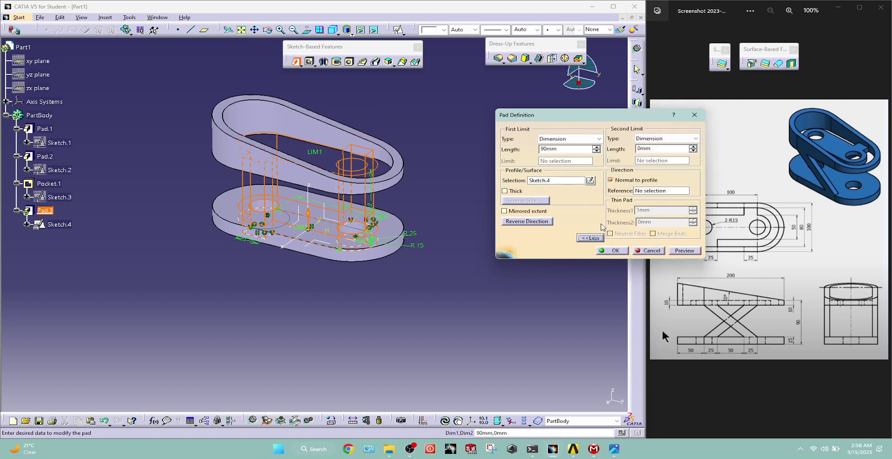
double_click(666, 149)
text(-80)
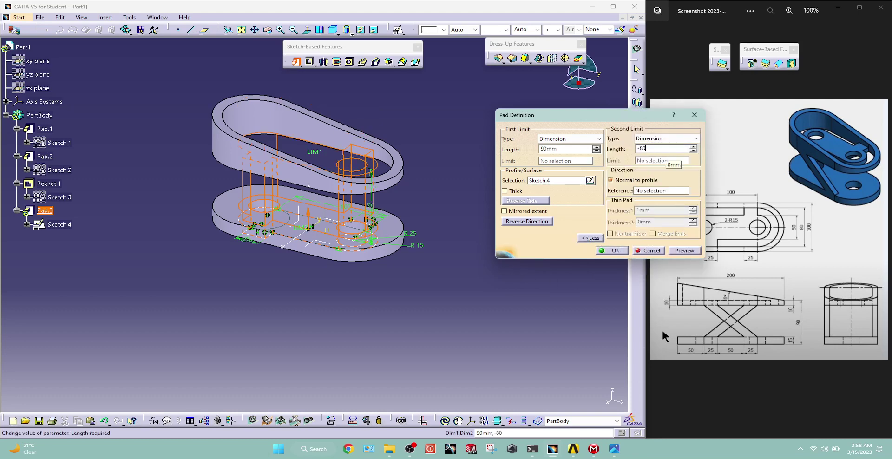
click(682, 251)
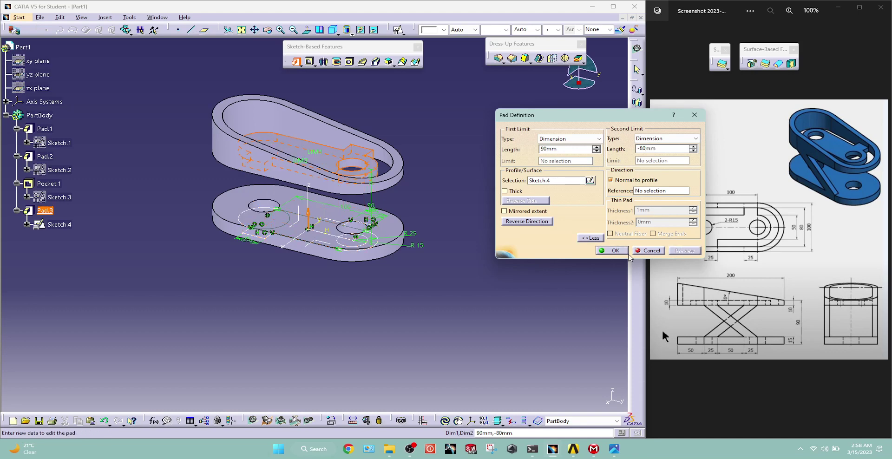
click(605, 255)
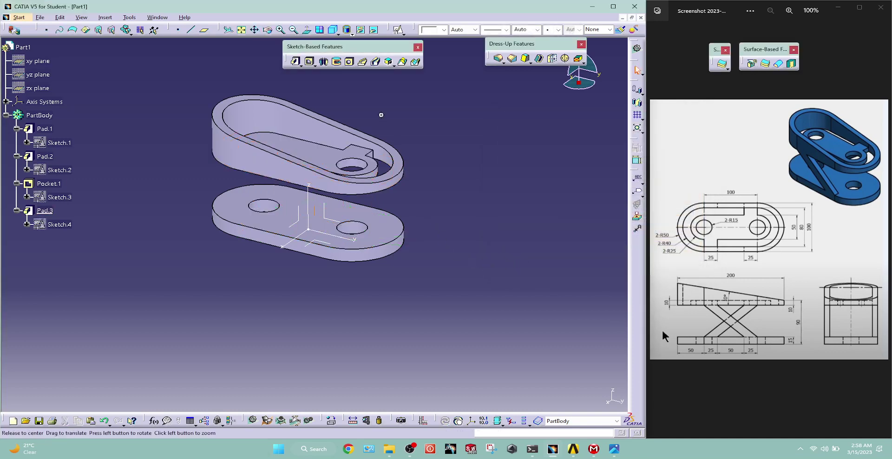
mouse_move(378, 114)
middle_down()
mouse_move(228, 207)
mouse_move(391, 72)
mouse_move(345, 142)
middle_up()
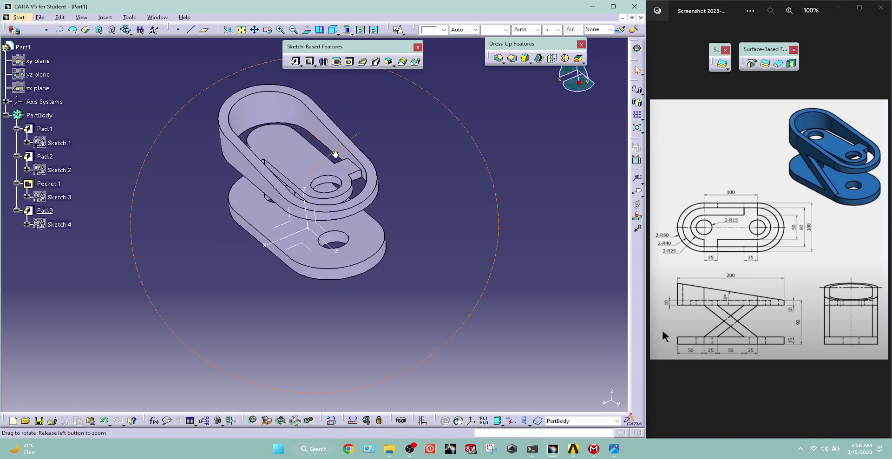
double_click(60, 223)
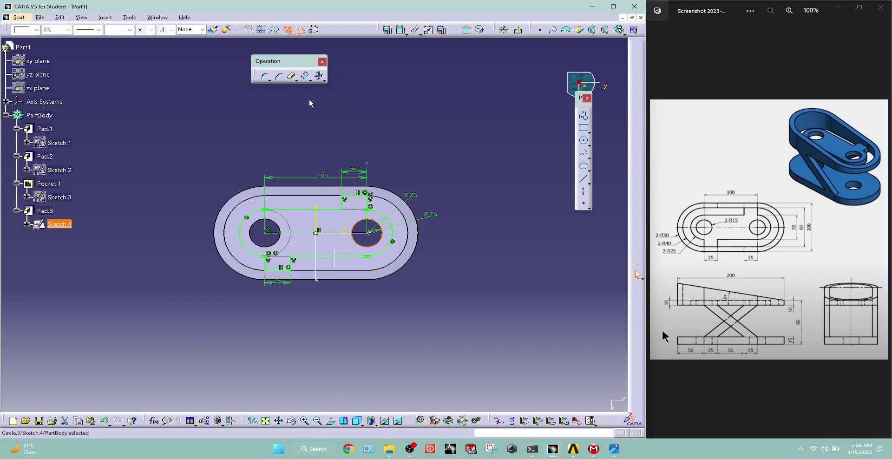
Mirror the sketch elements about the vertical axis and return to the 3D part
click(309, 83)
click(322, 88)
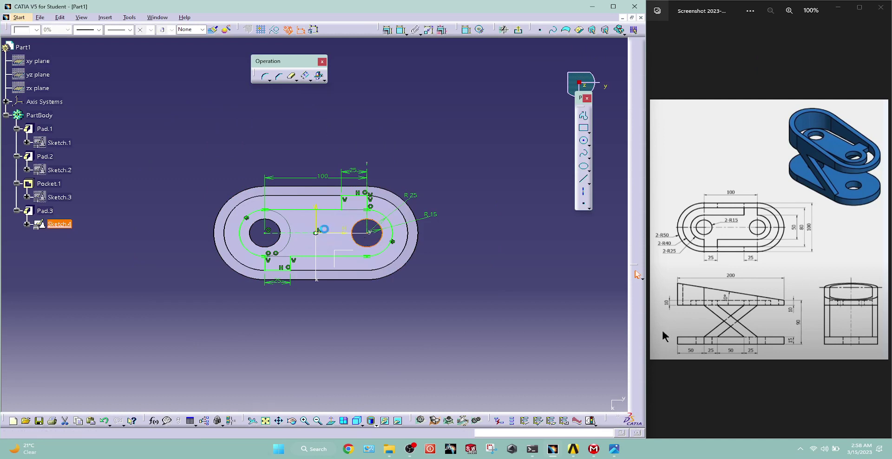
click(316, 253)
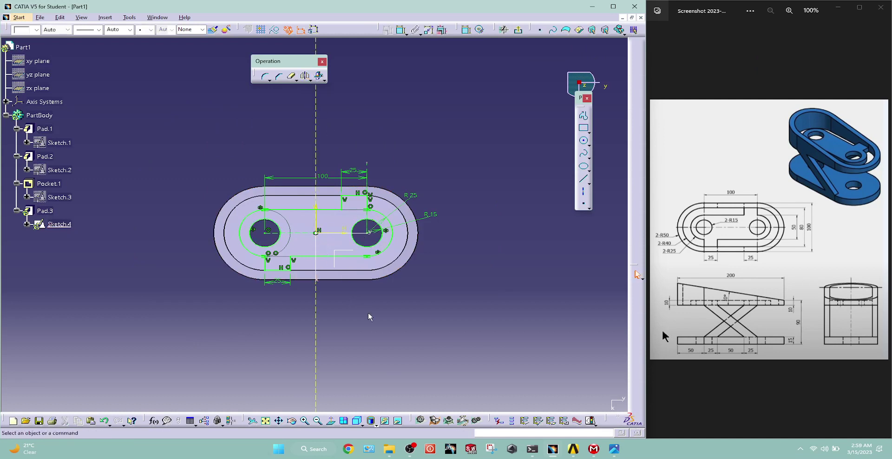
click(518, 31)
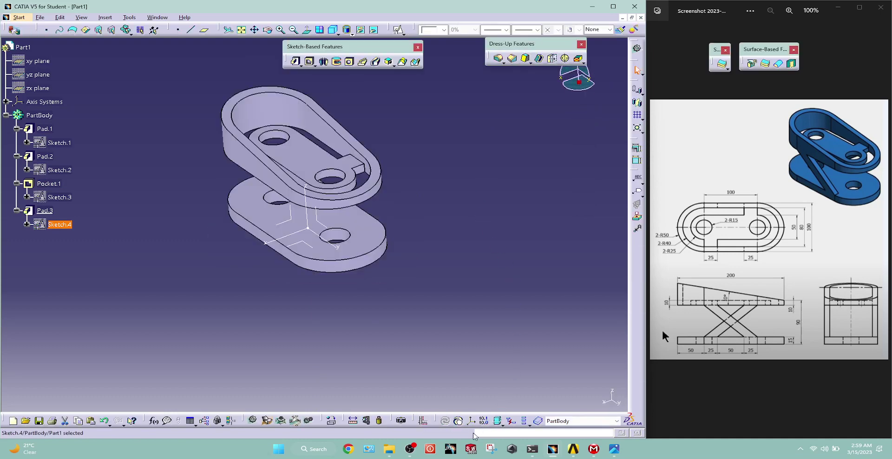
mouse_move(291, 291)
middle_down()
mouse_move(262, 243)
mouse_move(221, 282)
mouse_move(243, 73)
mouse_move(207, 214)
mouse_move(260, 153)
middle_up()
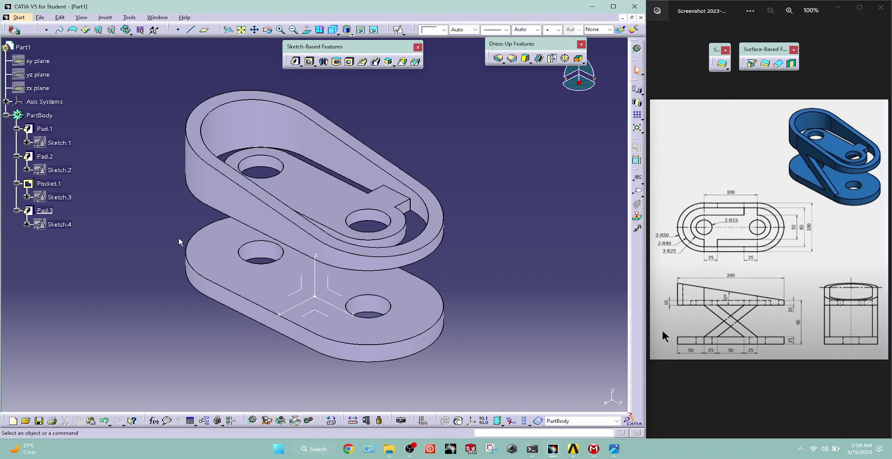
Start a new sketch on the upper plate's side face
click(299, 202)
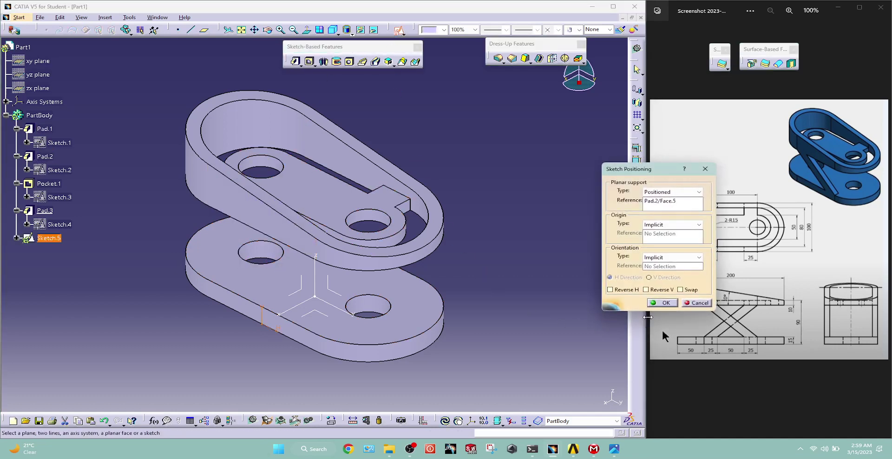
click(661, 302)
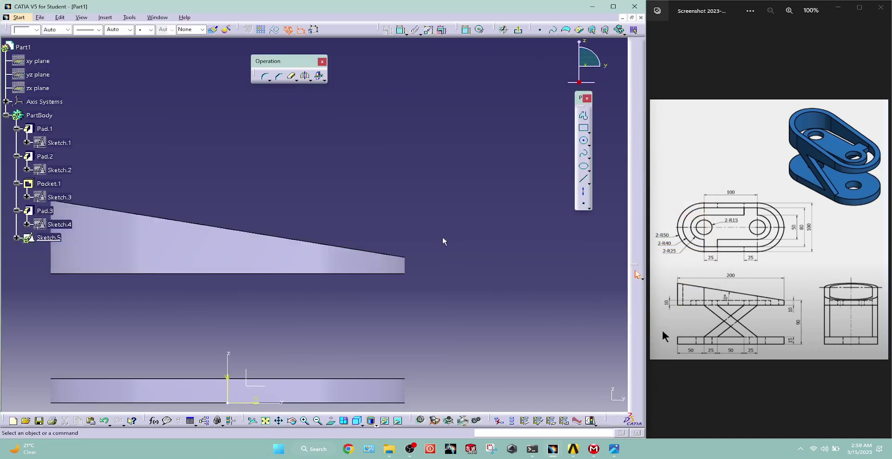
middle_drag(442, 241, 526, 172)
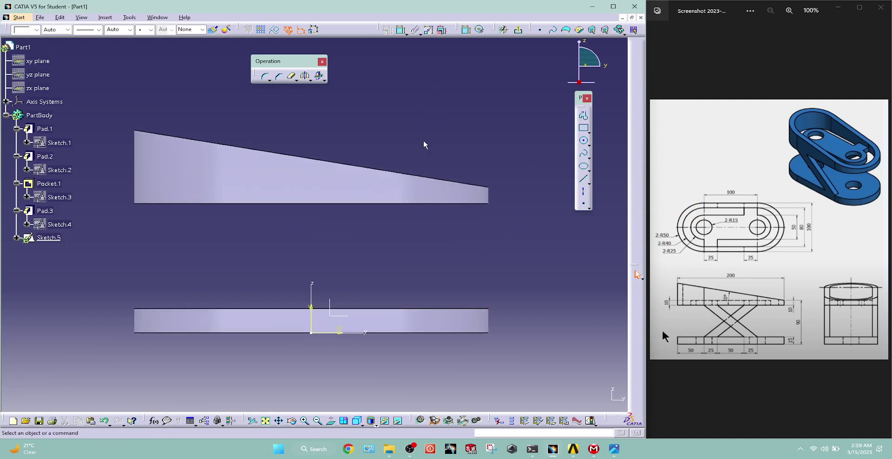
Draw a closed slanted parallelogram with short top and bottom edges from the upper plate to the base
click(583, 115)
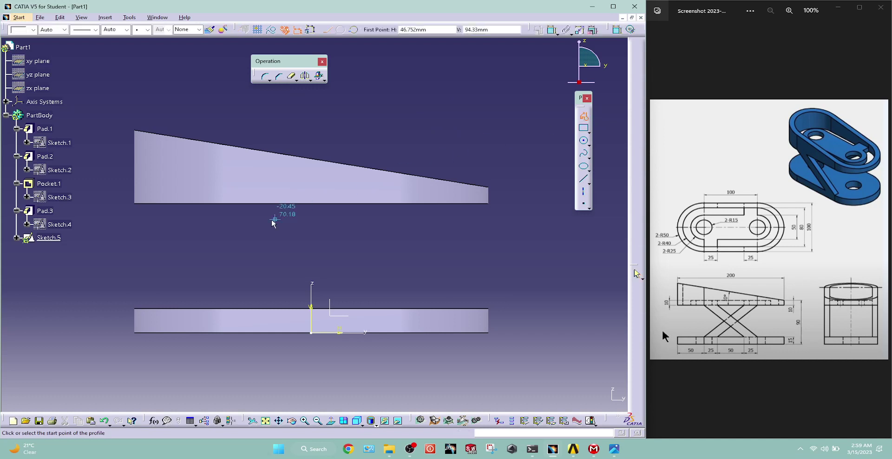
click(197, 207)
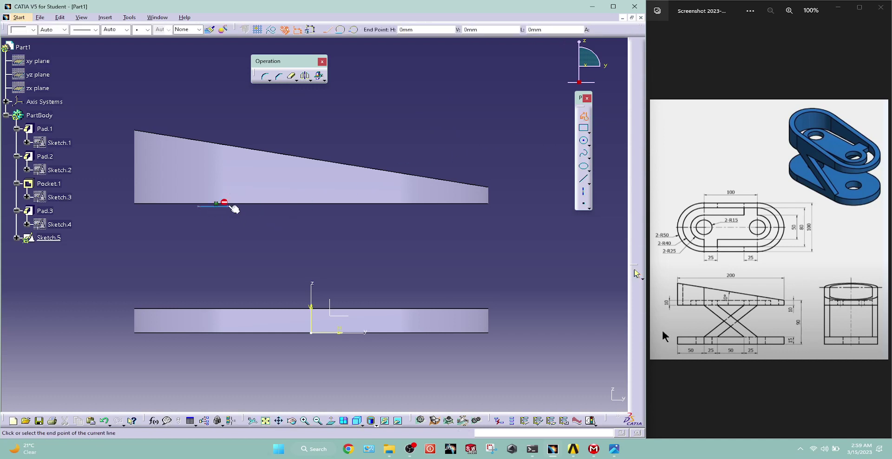
click(227, 206)
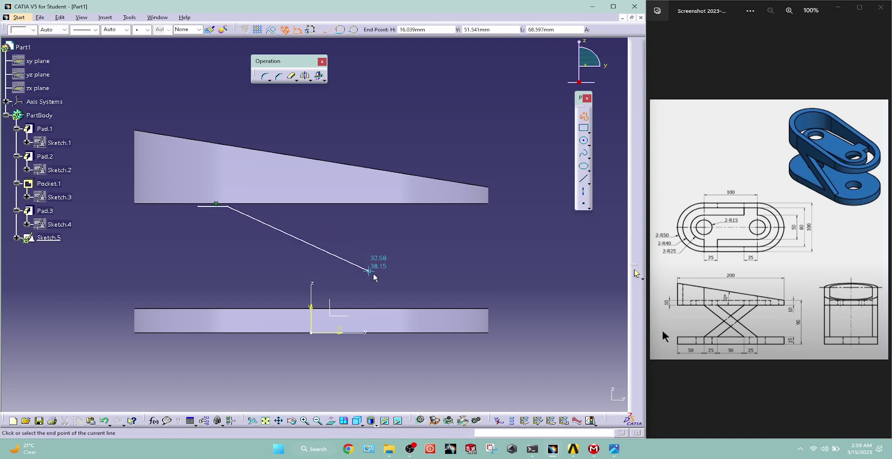
click(390, 299)
click(357, 298)
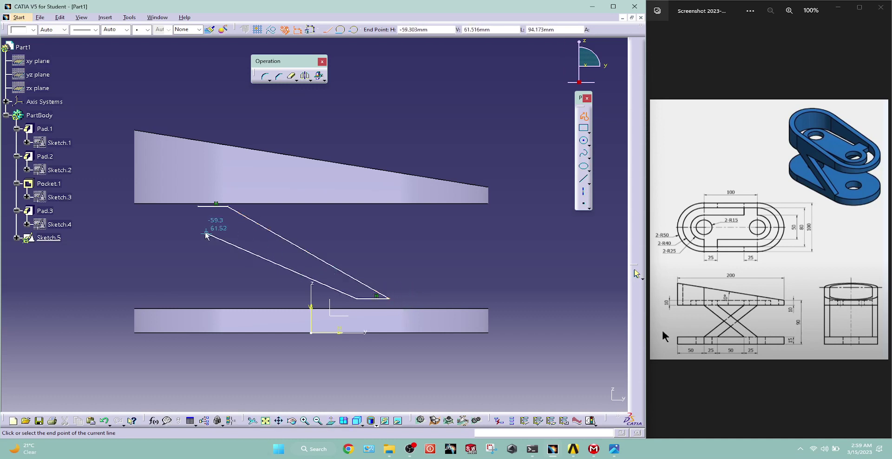
click(199, 206)
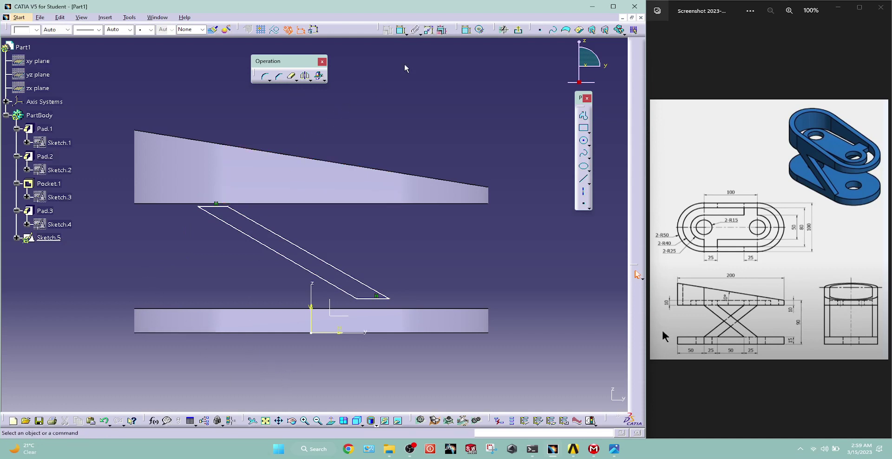
Switch to wireframe and make the strut profile's top corner coincident with the upper plate line
click(376, 421)
click(382, 418)
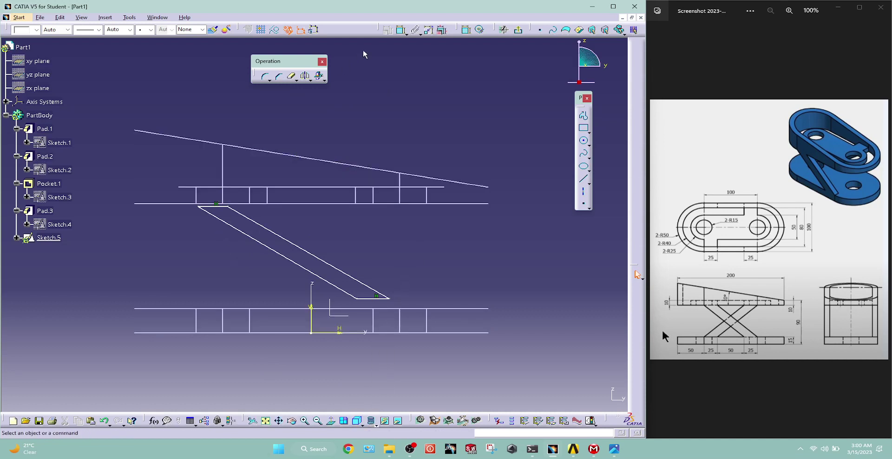
click(401, 30)
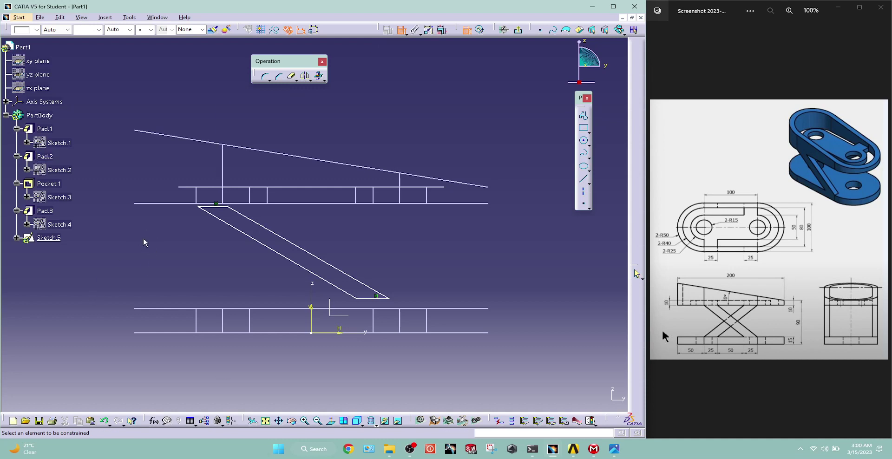
click(227, 205)
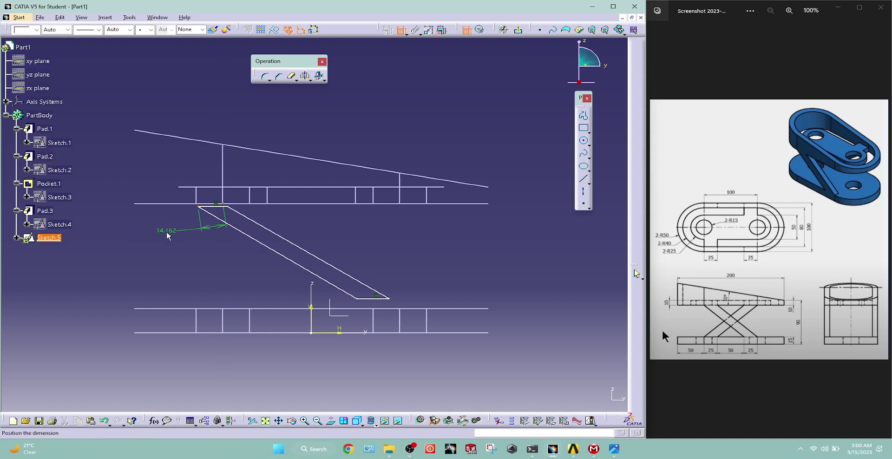
right_click(168, 234)
click(191, 295)
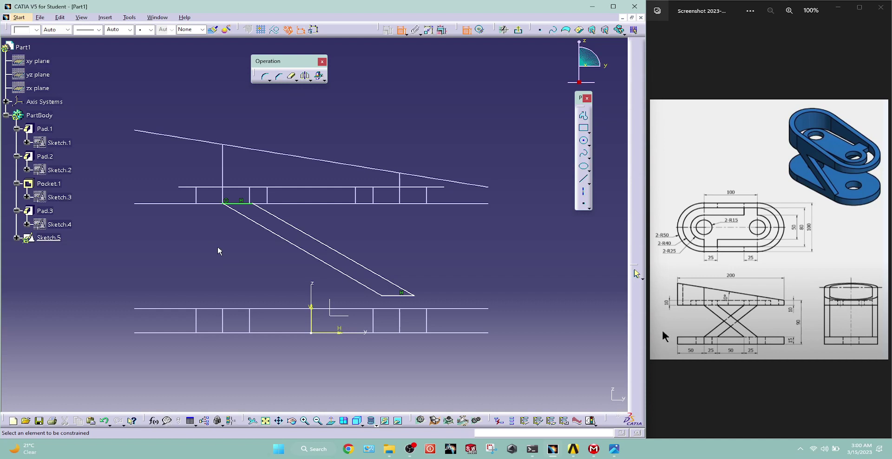
Make the strut's lower endpoint coincident with the base plate line and slide it left along it
click(414, 296)
click(403, 308)
right_click(444, 269)
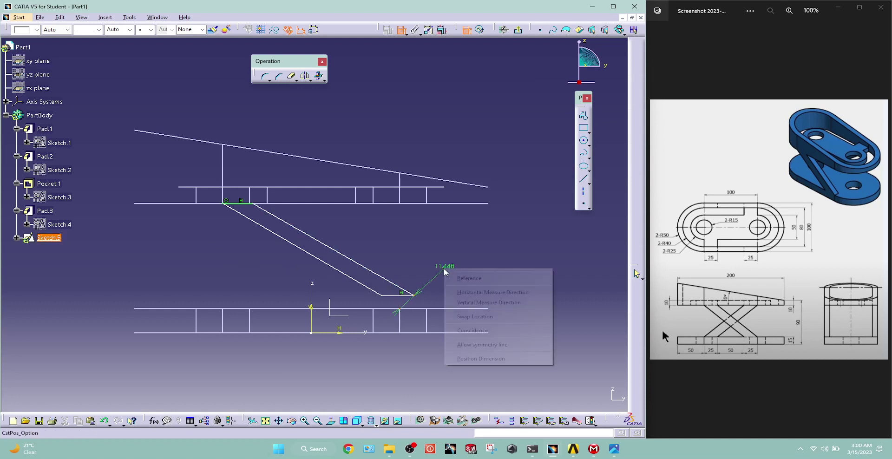
click(462, 330)
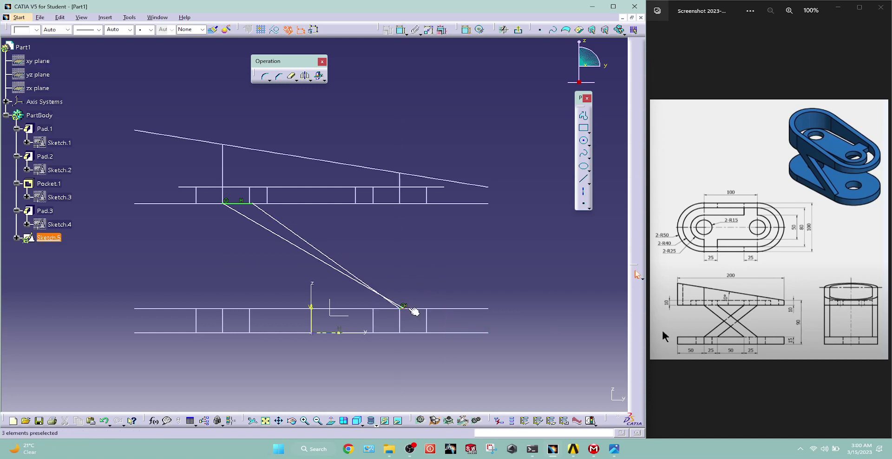
drag(411, 309, 371, 308)
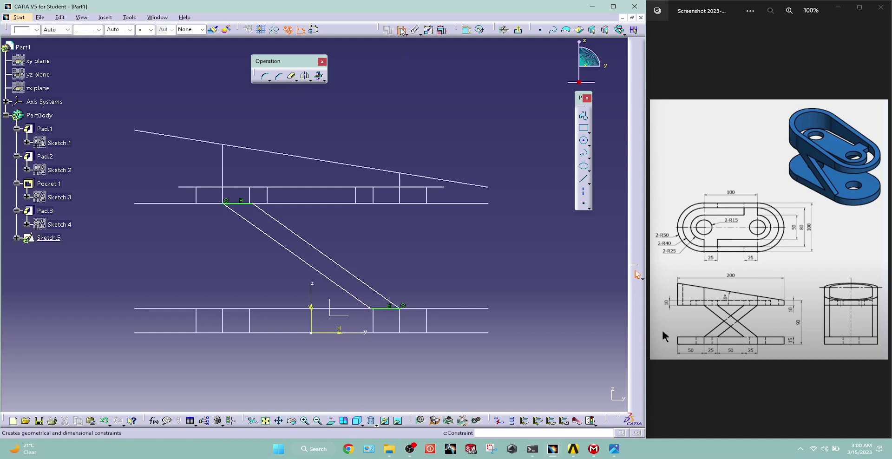
Dimension the strut's bottom edge to 25 mm
click(386, 312)
double_click(386, 360)
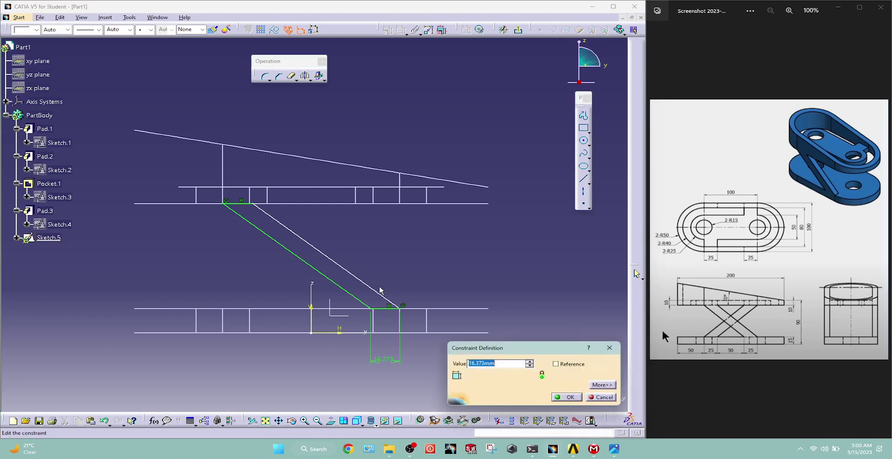
text(25)
key(Return)
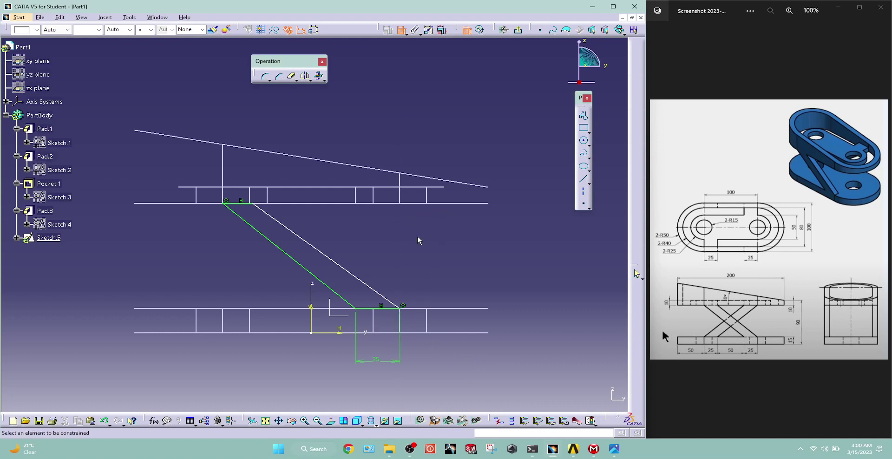
Make the short top and bottom edges equal, then return to shaded display with edges
click(244, 203)
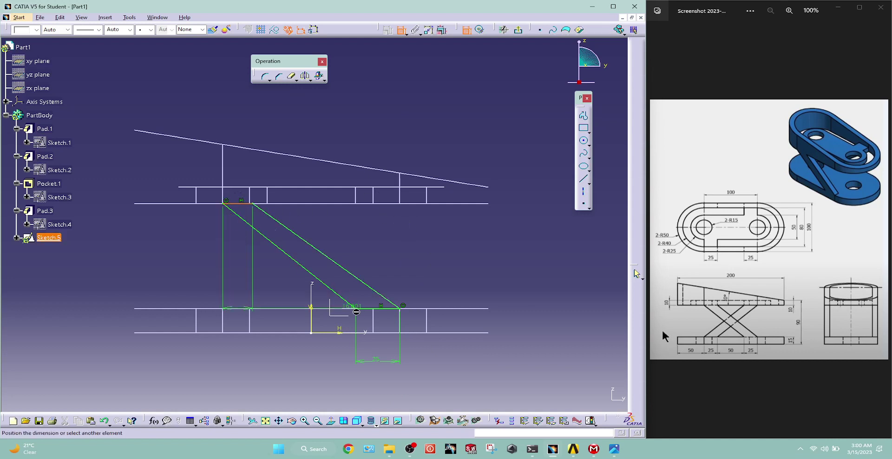
click(388, 309)
right_click(392, 230)
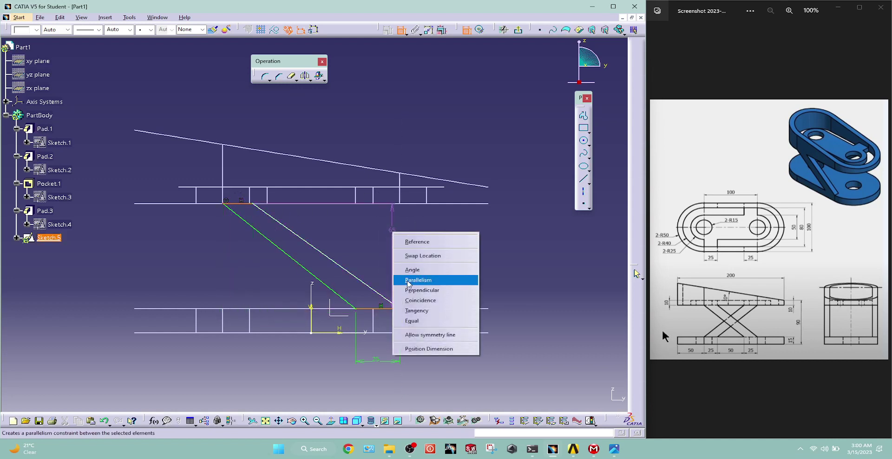
click(416, 321)
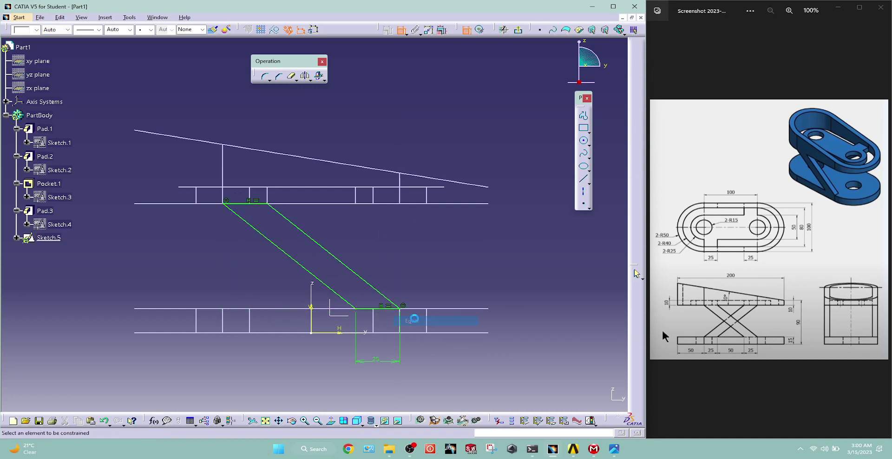
click(472, 246)
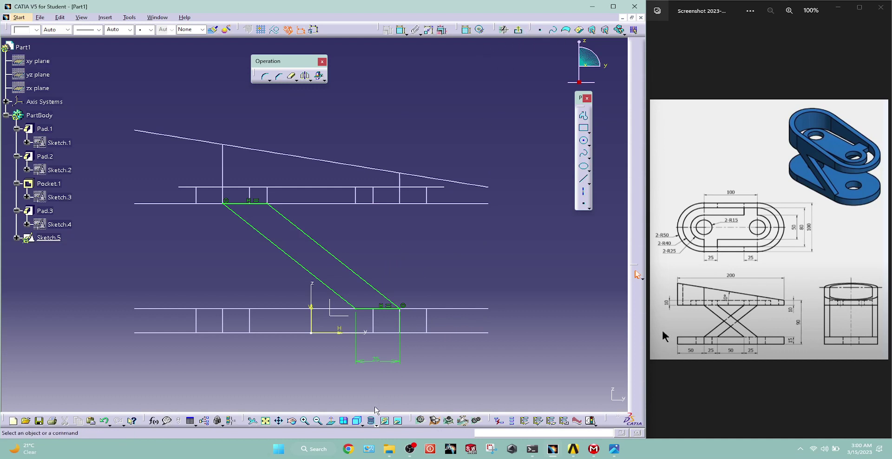
click(373, 424)
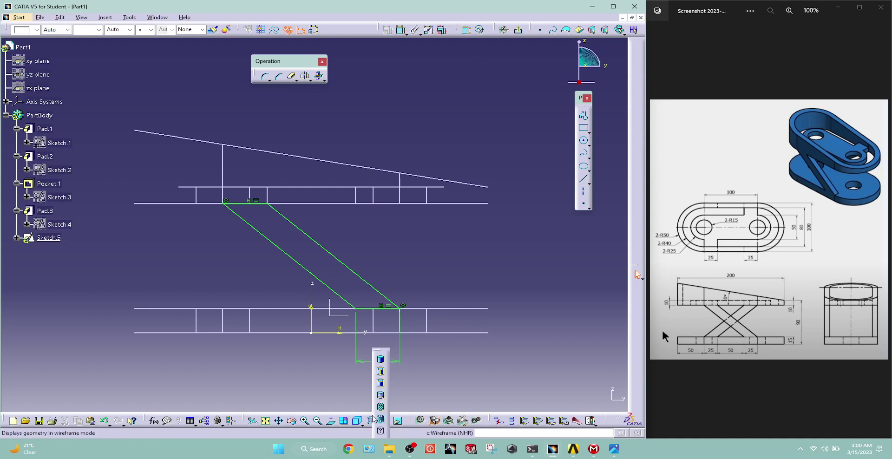
click(378, 379)
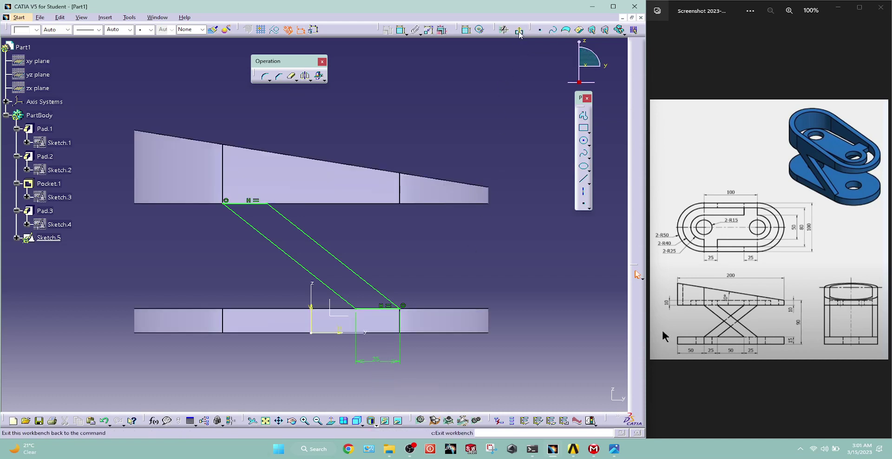
Pad the strut sketch 10 mm into a slanted strut and orbit to view it side-on
click(519, 30)
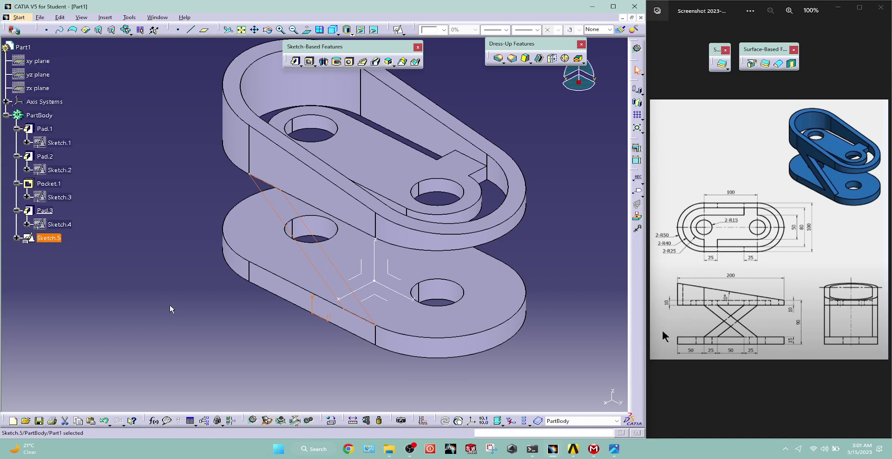
click(295, 61)
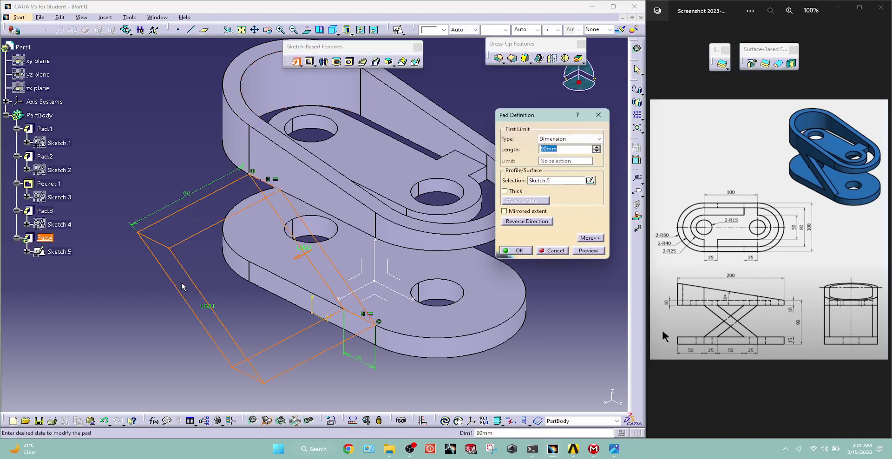
text(10)
click(539, 221)
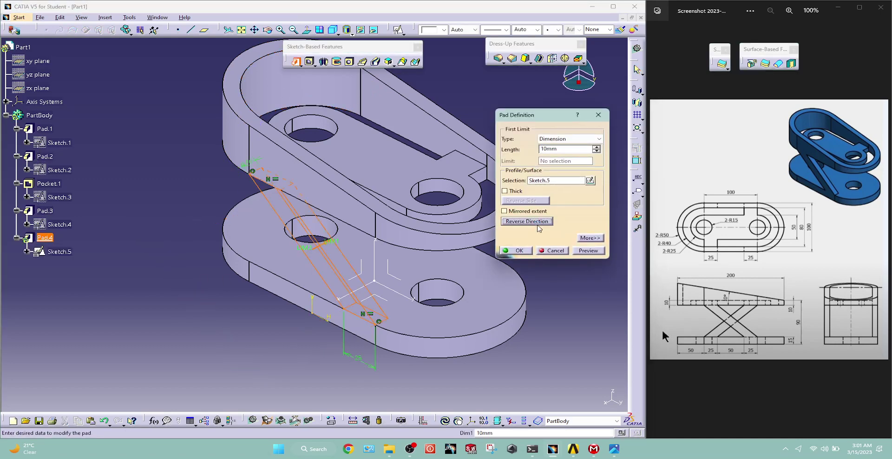
click(514, 251)
mouse_move(225, 332)
middle_down()
mouse_move(433, 251)
mouse_move(358, 304)
mouse_move(148, 338)
mouse_move(273, 287)
middle_up()
mouse_move(273, 286)
middle_down()
mouse_move(285, 268)
mouse_move(159, 247)
mouse_move(394, 245)
mouse_move(389, 237)
middle_up()
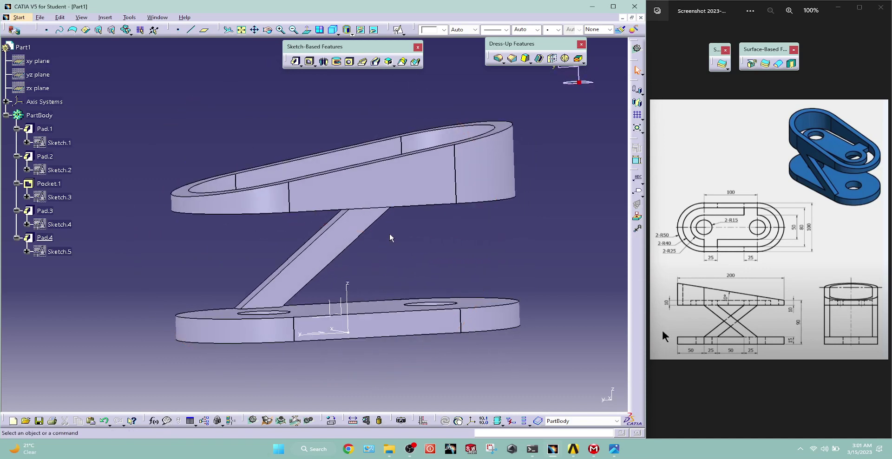
Start a new sketch on the upper plate's other side face, shown as wireframe with hidden edges
click(408, 177)
click(398, 31)
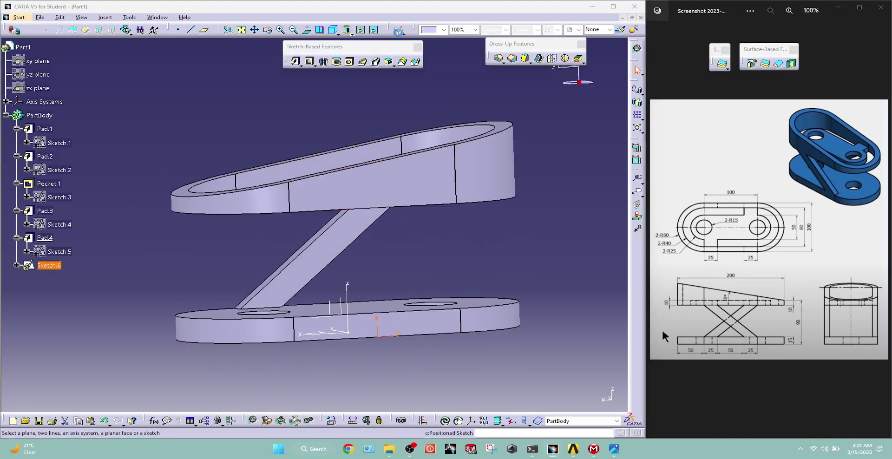
click(662, 303)
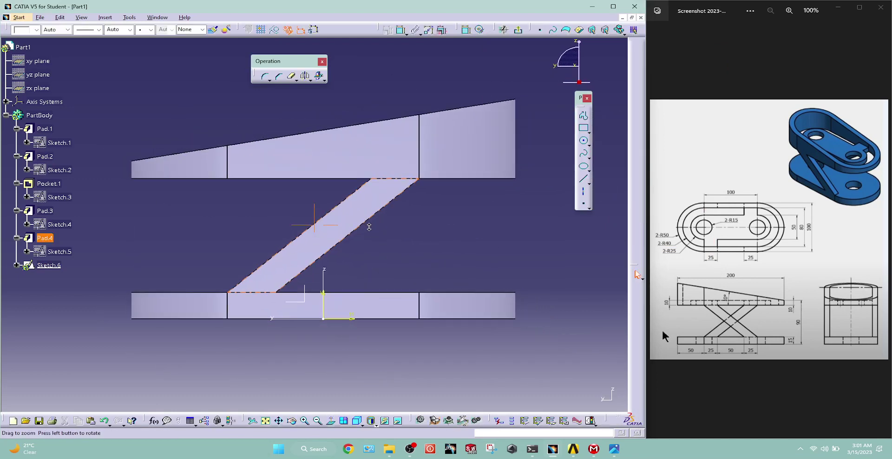
click(375, 423)
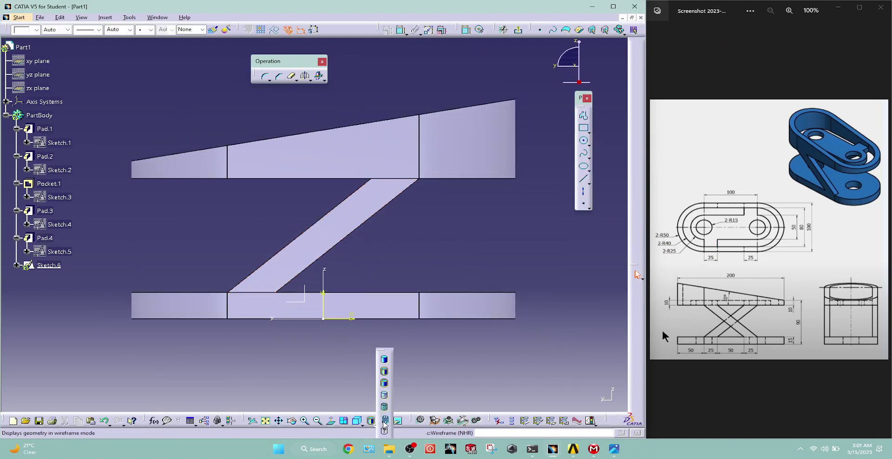
click(383, 423)
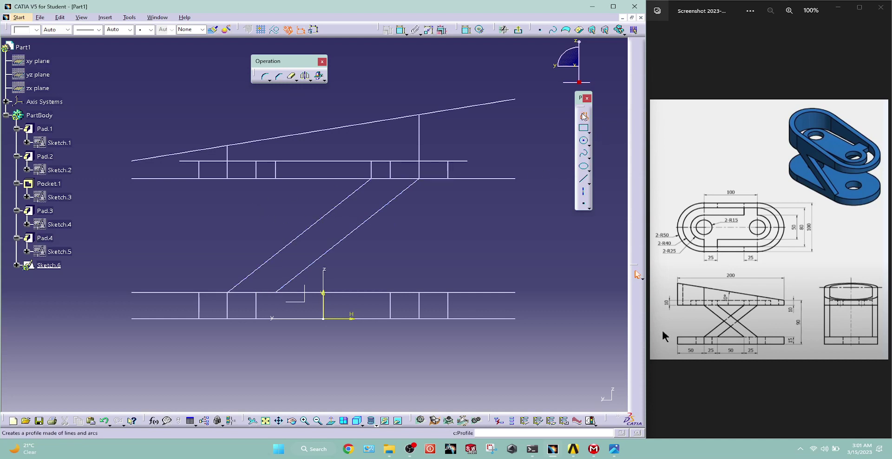
Draw a closed four-sided profile from the upper plate edge down to the base, crossing the first strut
click(584, 116)
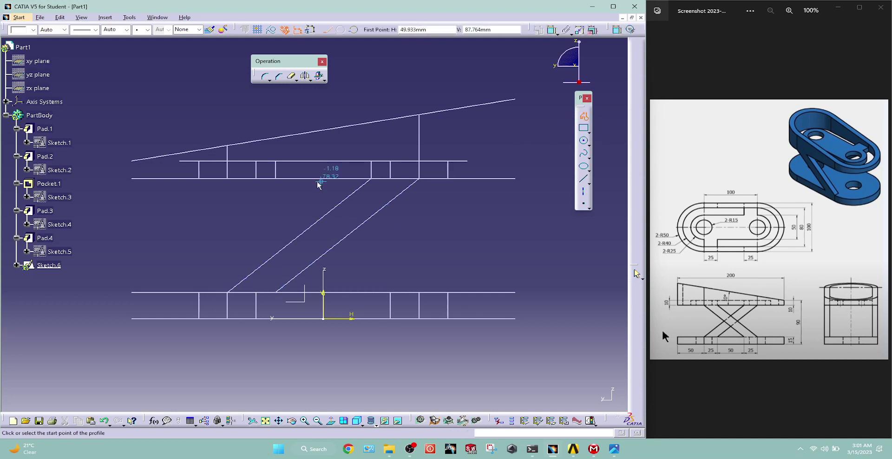
click(227, 183)
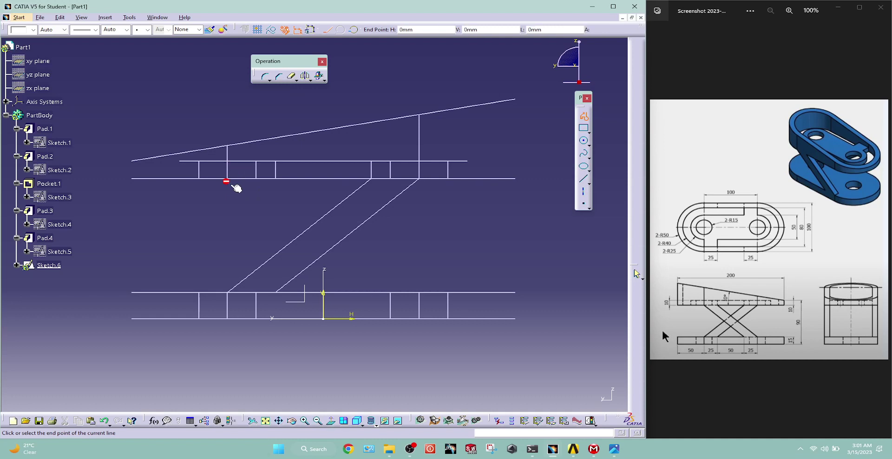
click(266, 183)
click(445, 277)
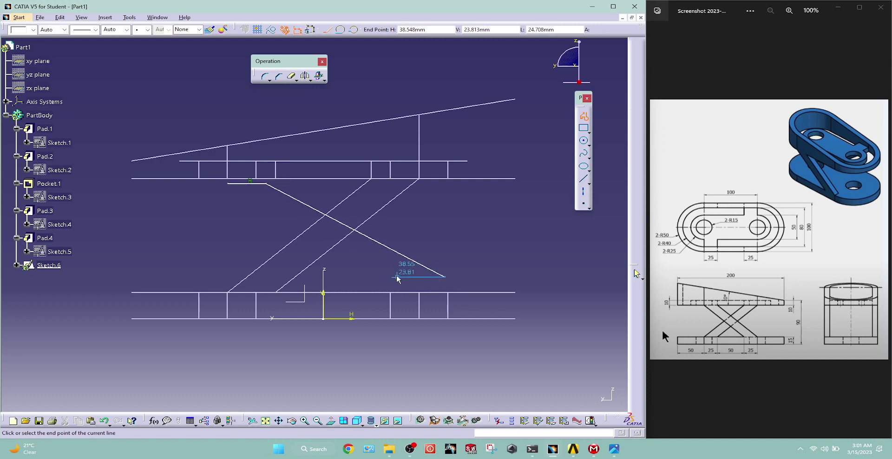
click(392, 277)
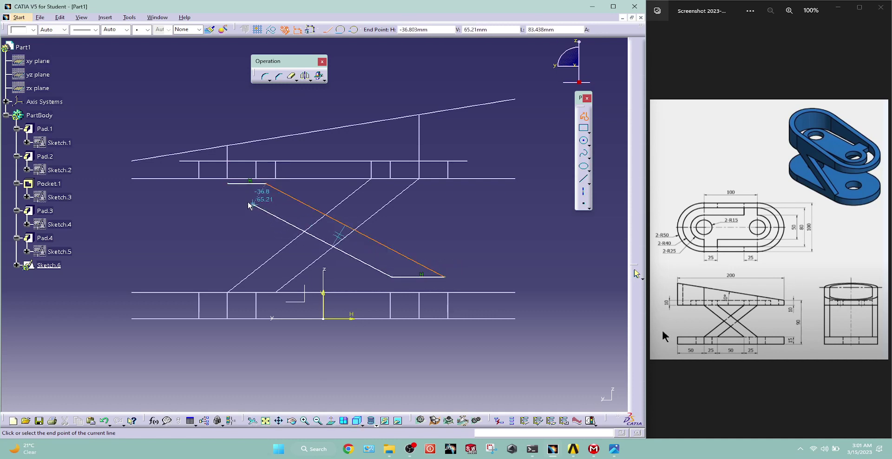
click(228, 183)
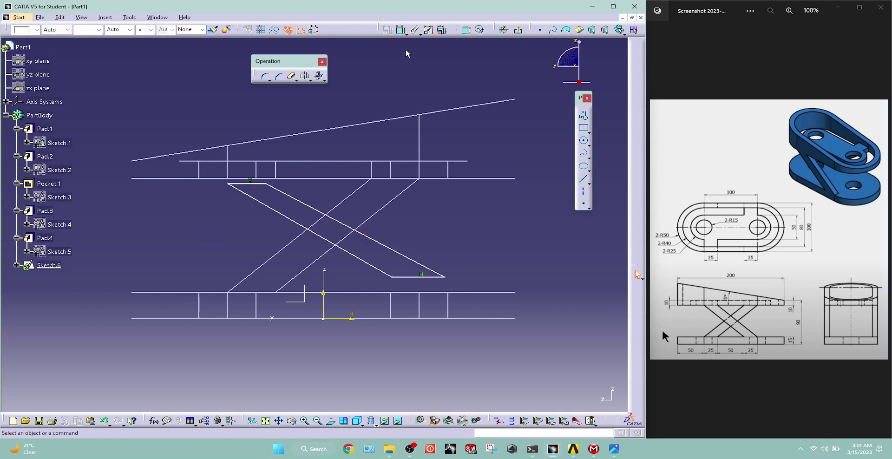
Make the profile's start corner coincident with the upper plate edge
click(228, 185)
click(232, 184)
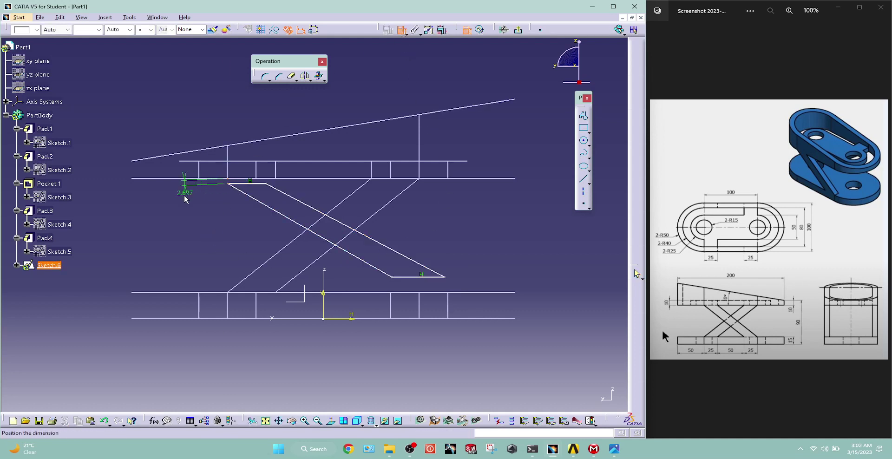
right_click(184, 199)
click(200, 260)
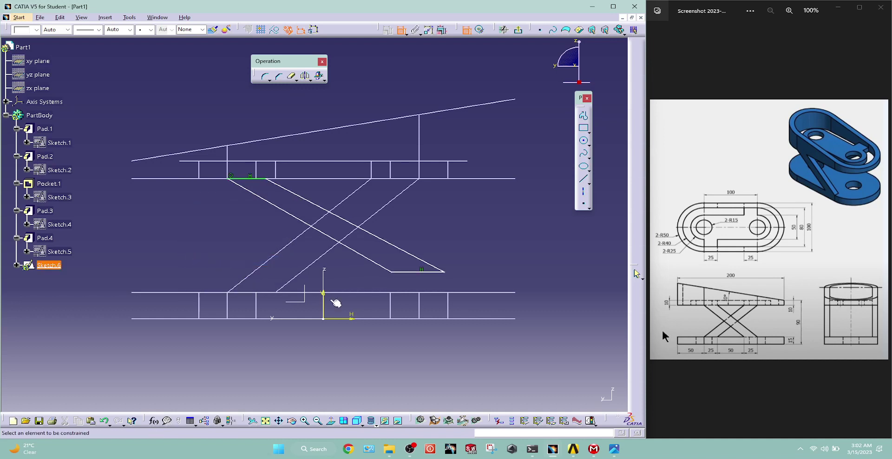
Make the profile's lower-right corner coincident with the base plate edge and reposition it along the base
click(446, 273)
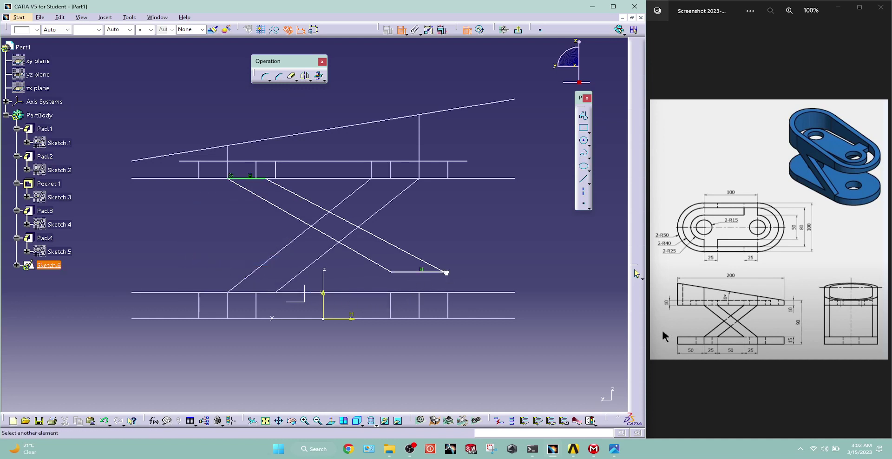
click(420, 293)
right_click(487, 252)
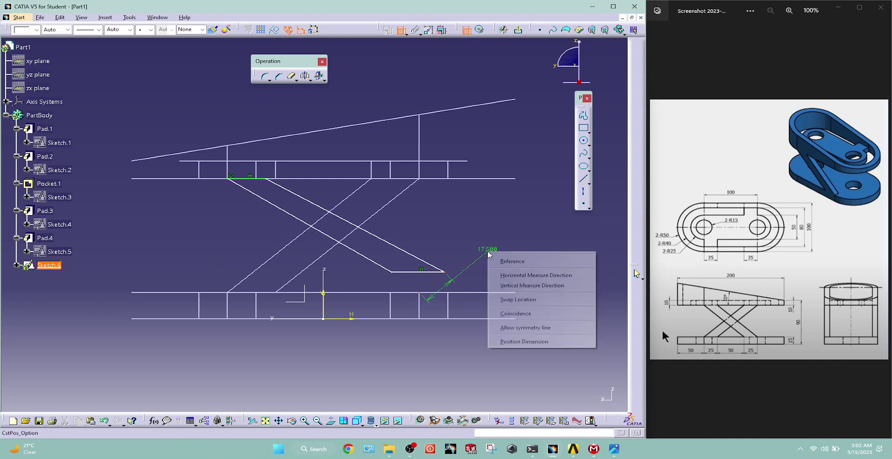
click(515, 314)
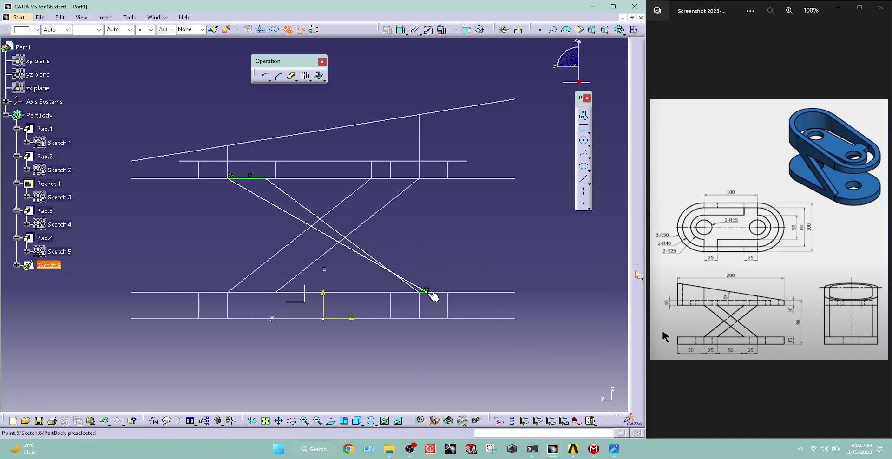
drag(427, 296, 370, 294)
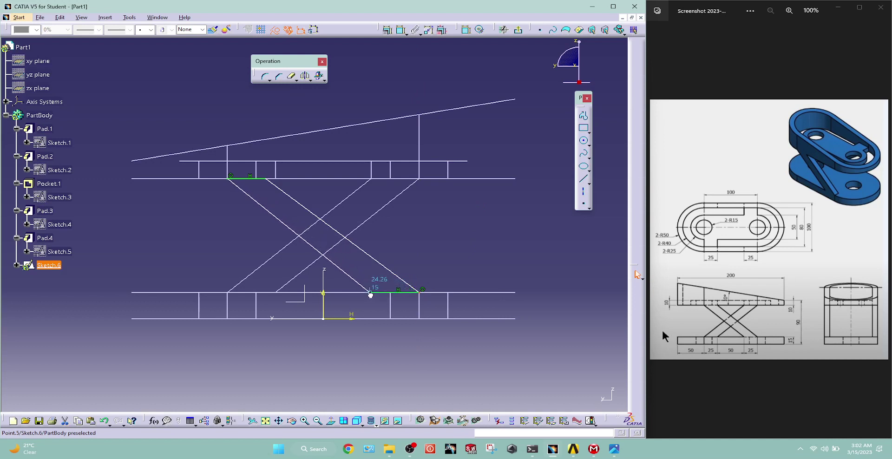
Dimension the profile's bottom segment to 25 mm
click(439, 237)
click(401, 29)
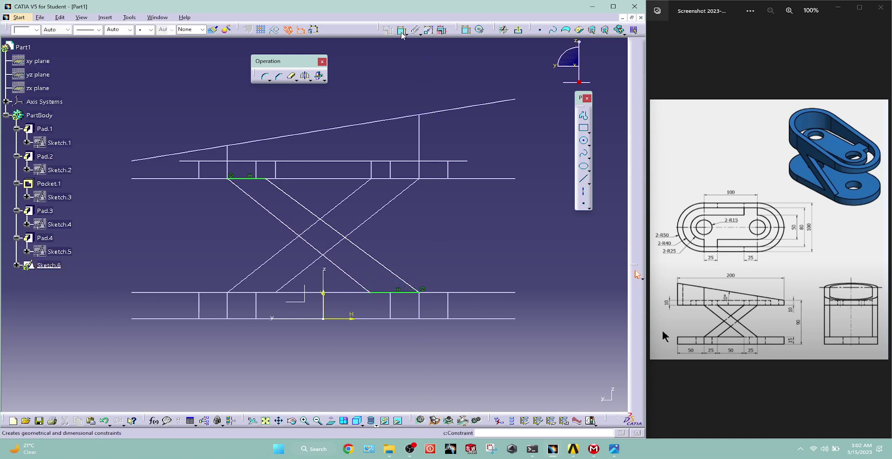
click(386, 293)
double_click(402, 344)
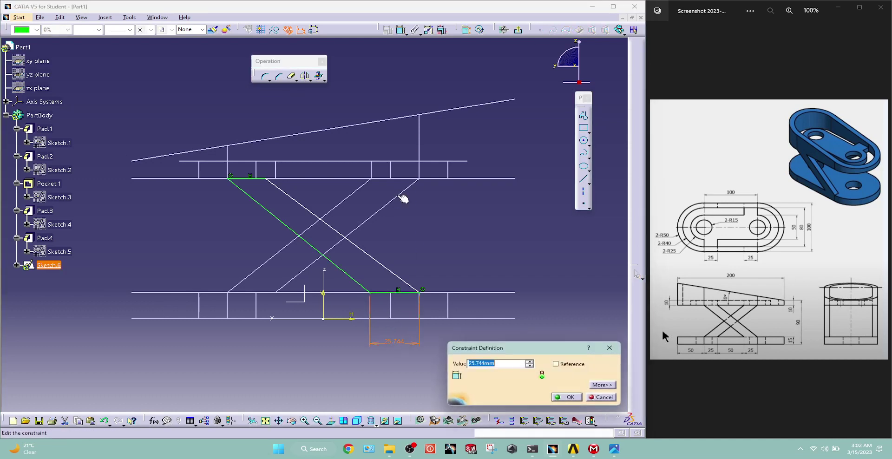
text(25)
key(Return)
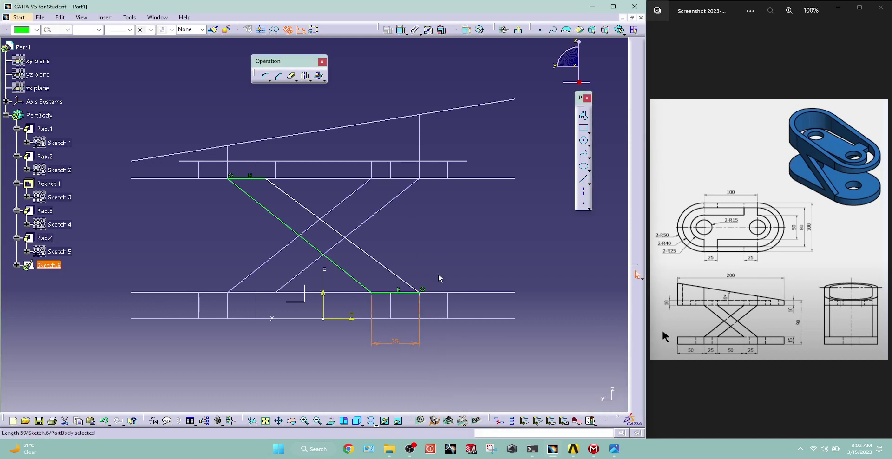
Make the short top and bottom segments equal, then restore shaded display with edges
click(400, 31)
click(255, 179)
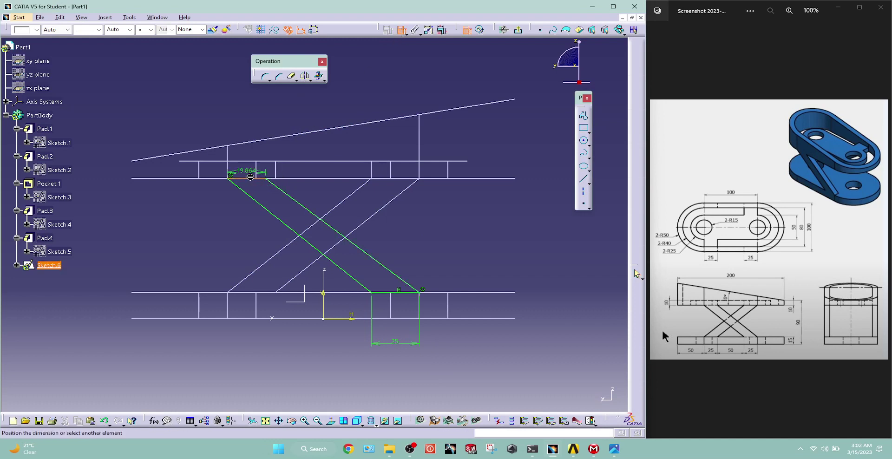
click(398, 293)
right_click(424, 225)
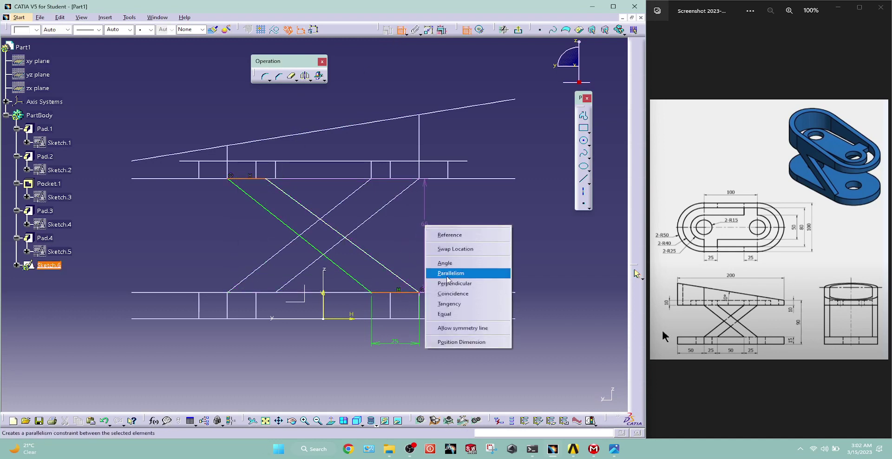
click(455, 320)
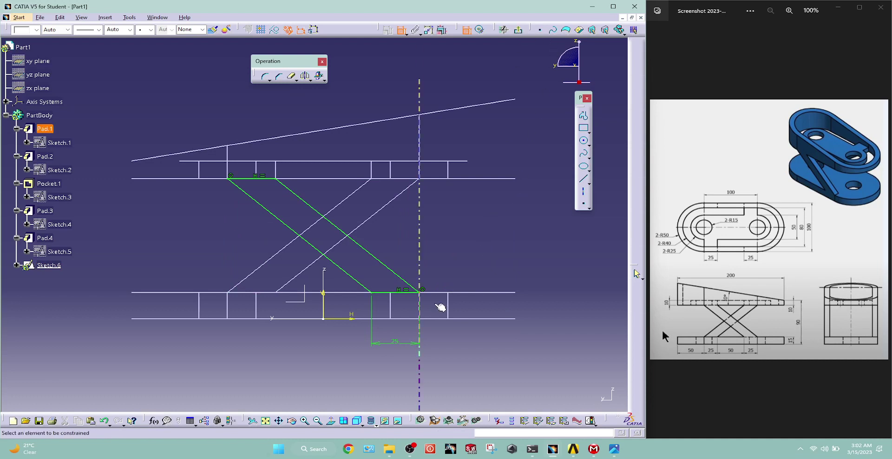
click(370, 421)
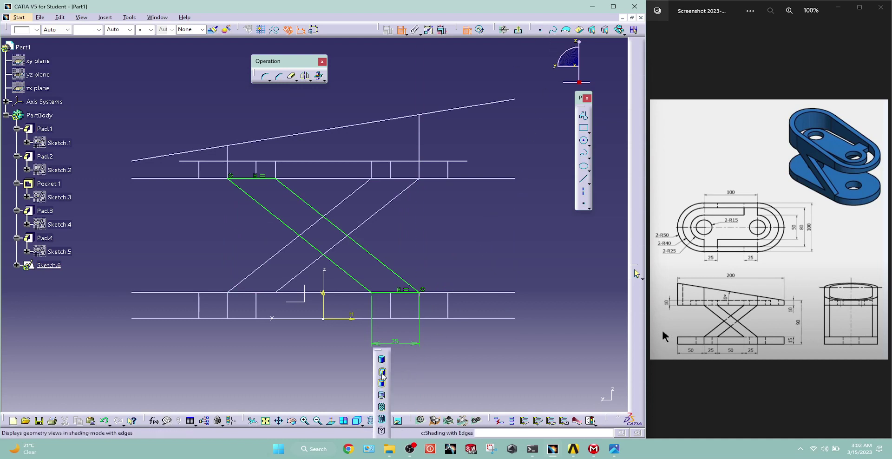
click(381, 394)
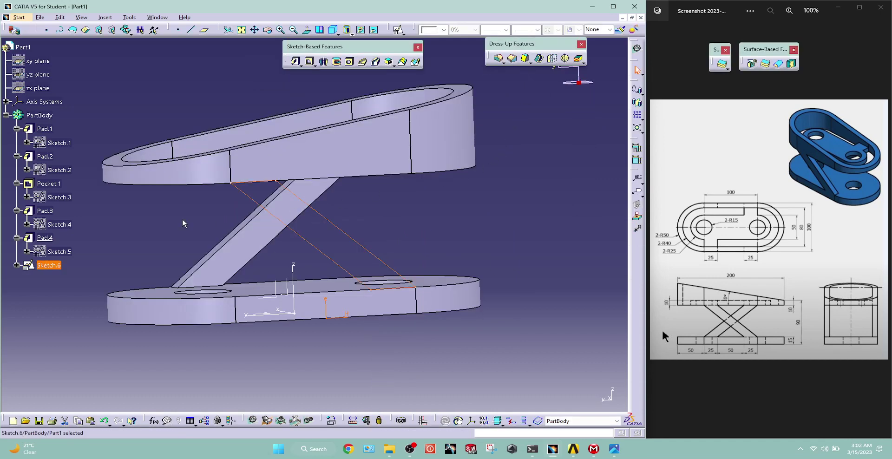
Pad the crossing sketch into the second strut and orbit to inspect the X
middle_drag(182, 218, 348, 235)
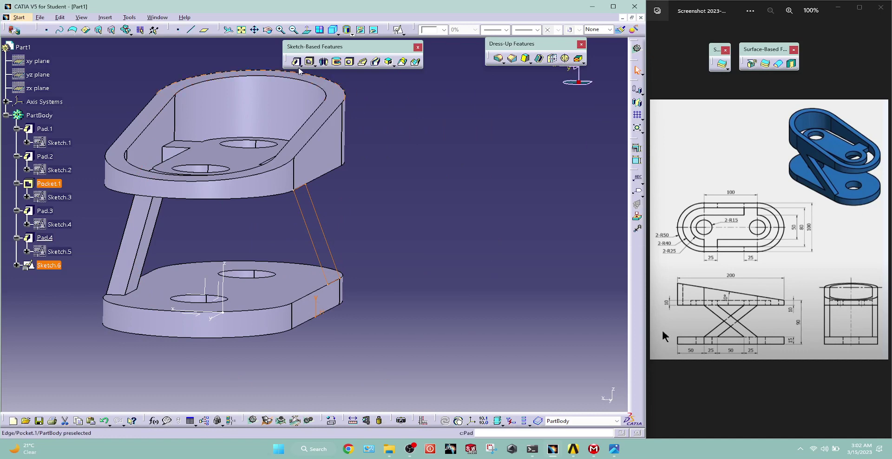
click(296, 62)
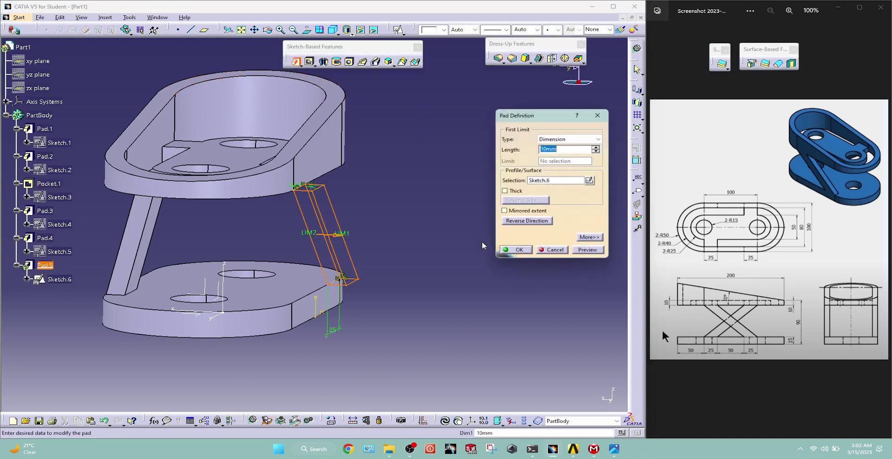
click(520, 250)
mouse_move(422, 201)
middle_down()
mouse_move(289, 253)
mouse_move(527, 197)
middle_up()
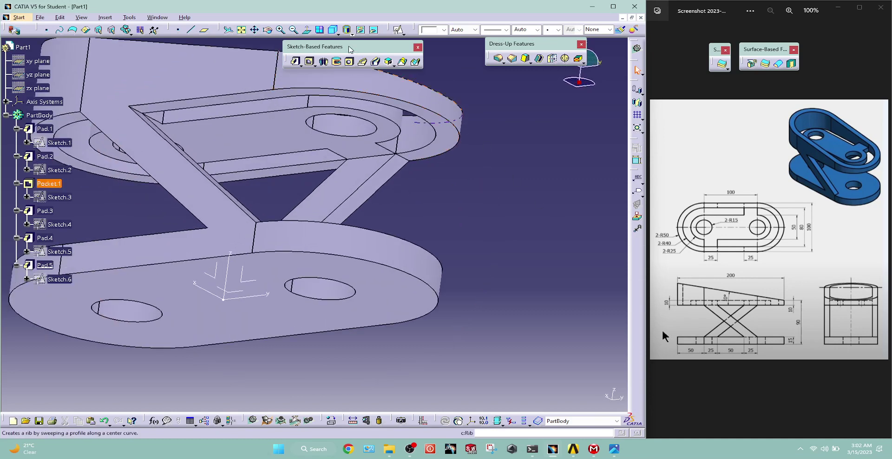
mouse_move(349, 49)
middle_down()
mouse_move(377, 96)
mouse_move(362, 156)
mouse_move(328, 180)
mouse_move(374, 191)
middle_up()
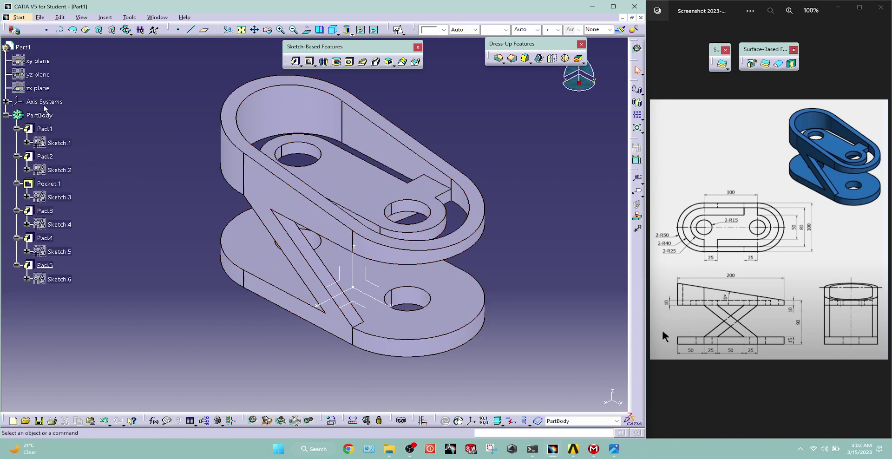
Hide the absolute axis system from the tree
click(6, 102)
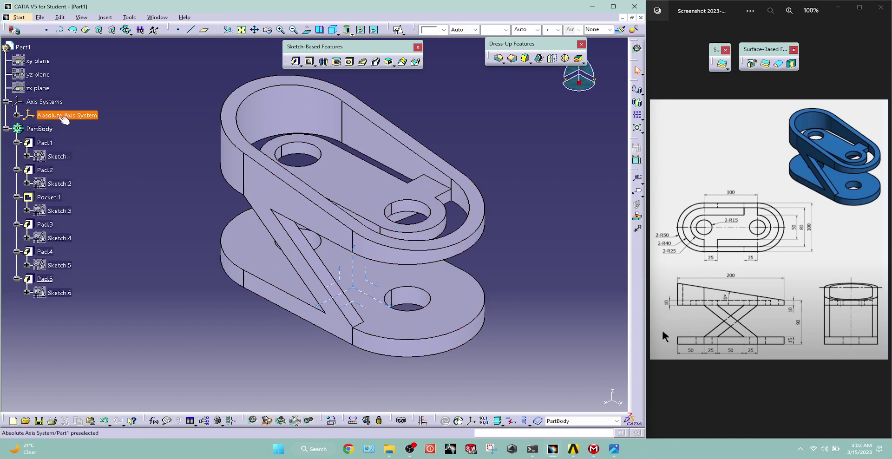
right_click(65, 115)
click(130, 174)
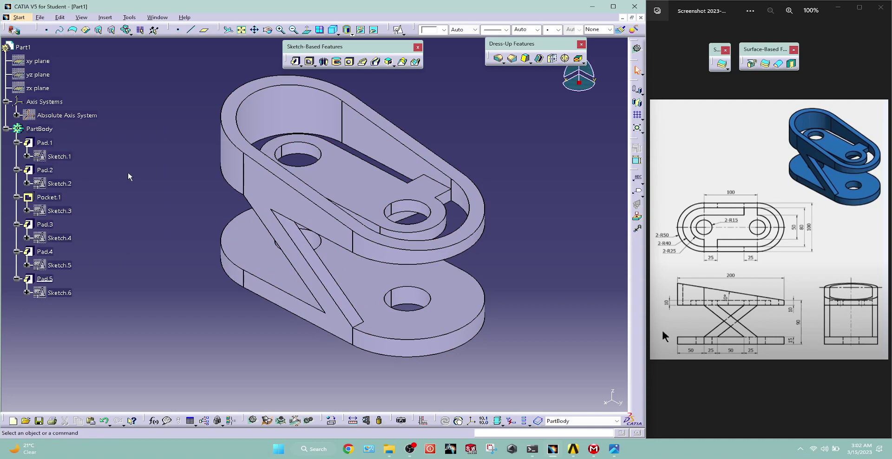